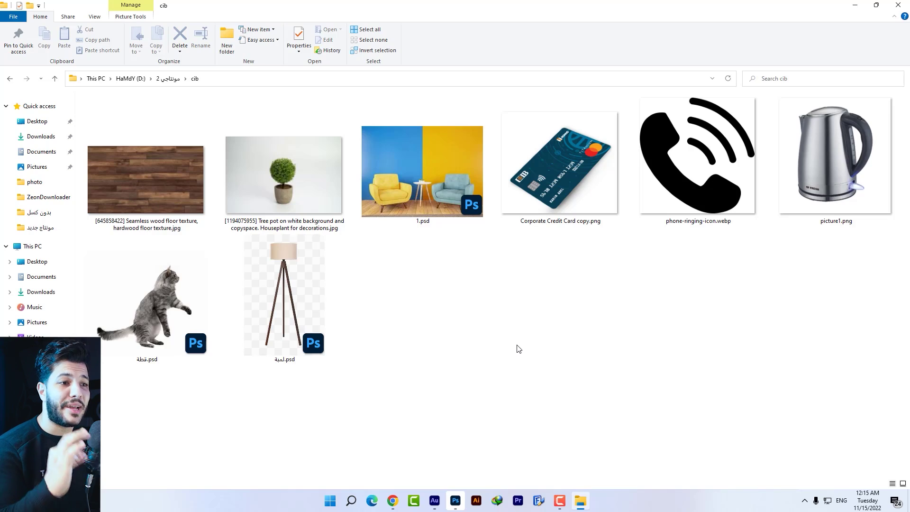
# Bring the browser window with the Pinterest 'photomontage' results to the front
pyautogui.click(393, 501)
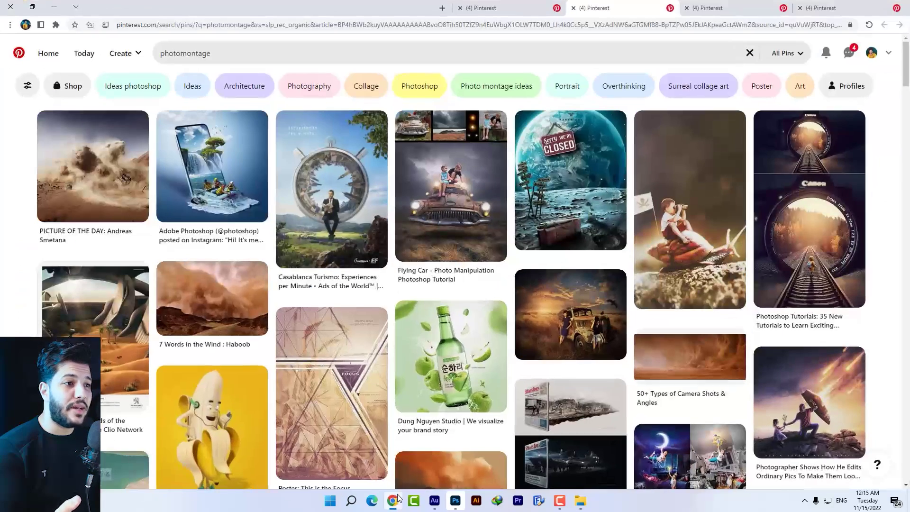
pyautogui.moveTo(570, 315)
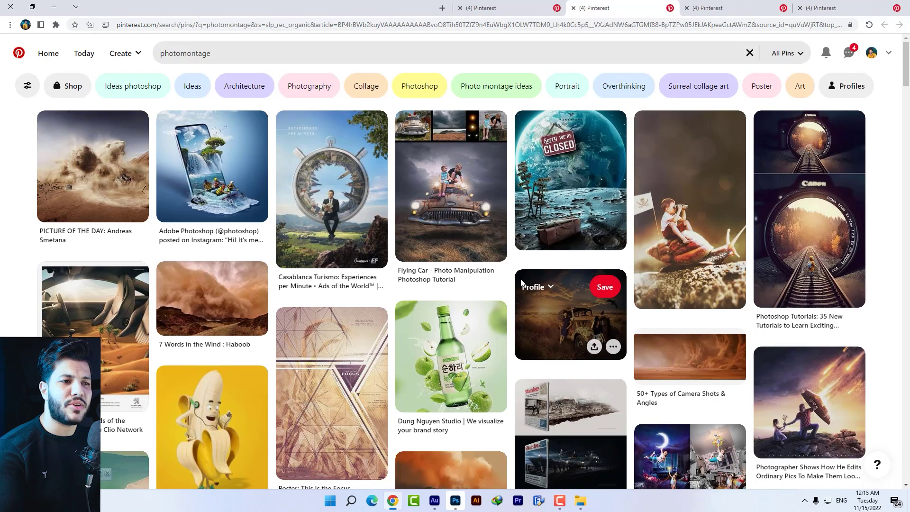
# Browse the photomontage results, open the Ulster Bank scooter ad pin, then return to Photoshop
pyautogui.scroll(-5, 545, 274)
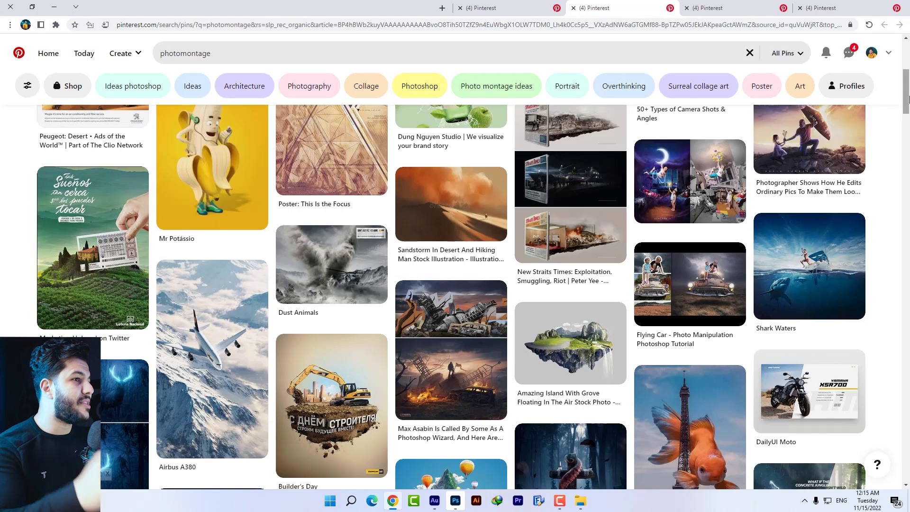
pyautogui.click(479, 7)
pyautogui.click(553, 236)
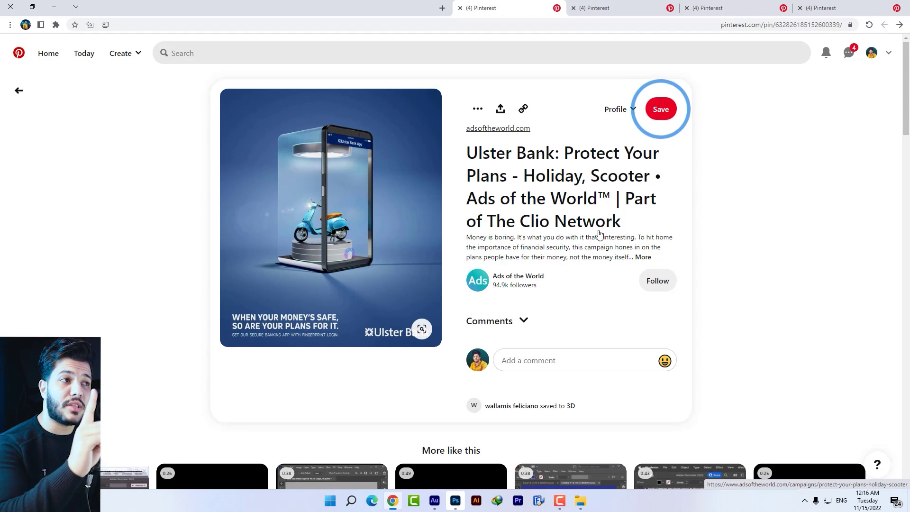
pyautogui.click(595, 8)
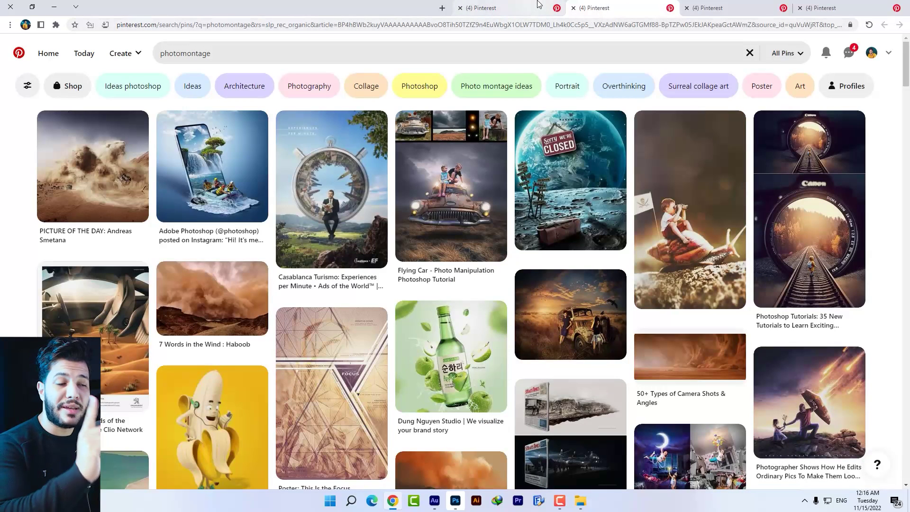
pyautogui.hotkey('alt', 'Tab')
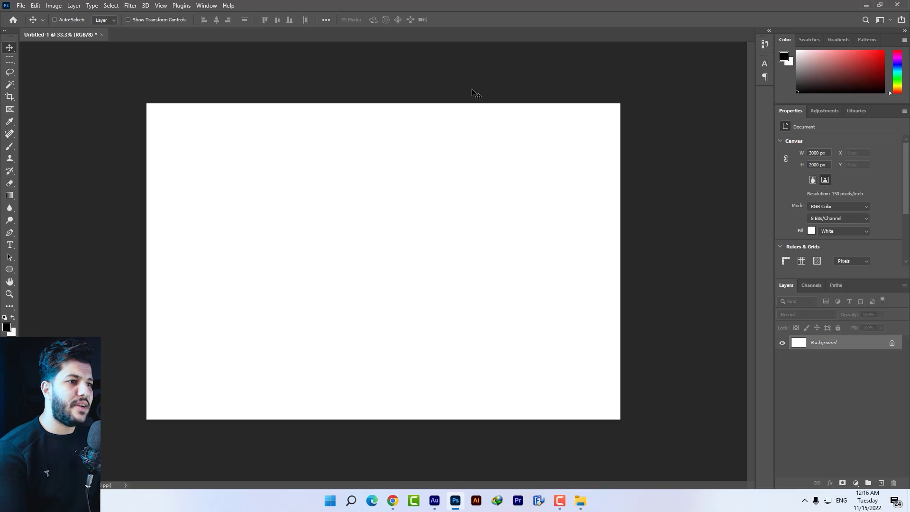
# Verify the canvas is 3000 × 2000 px at 150 ppi, then return to the Ulster Bank pin
pyautogui.click(54, 5)
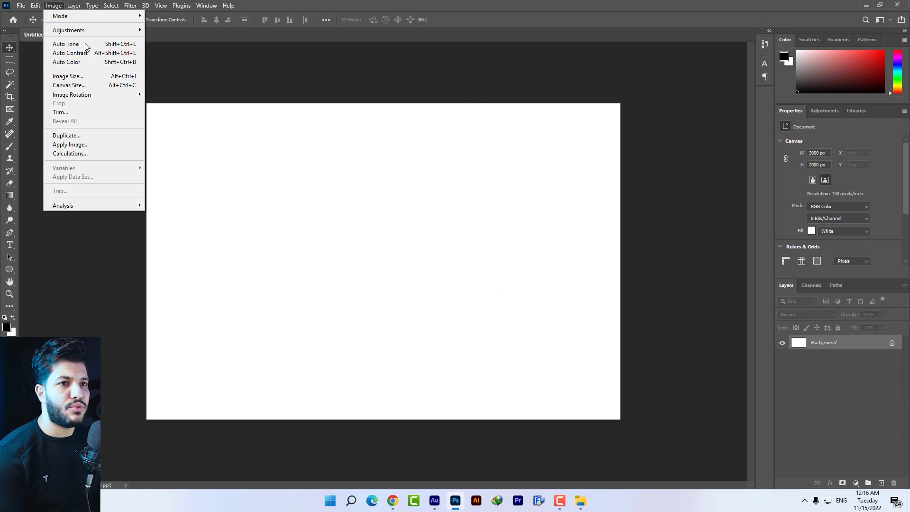
pyautogui.click(76, 77)
pyautogui.click(525, 167)
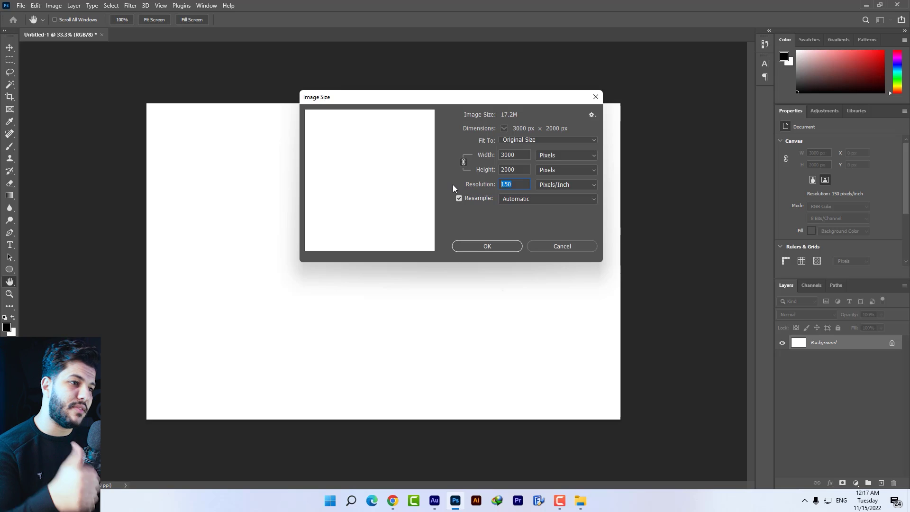
pyautogui.click(550, 246)
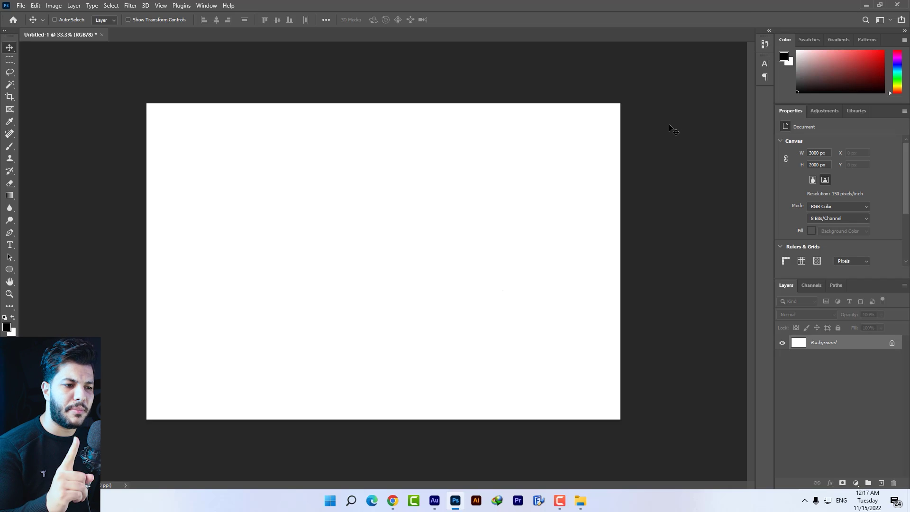
pyautogui.click(393, 500)
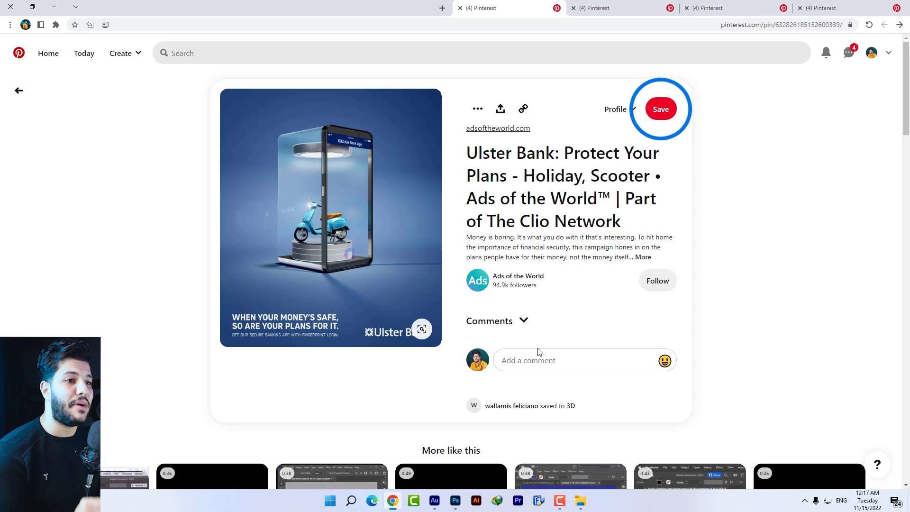
# Snip the Ulster Bank scooter ad image with Snipping Tool and go back to Photoshop
pyautogui.click(352, 500)
pyautogui.click(305, 242)
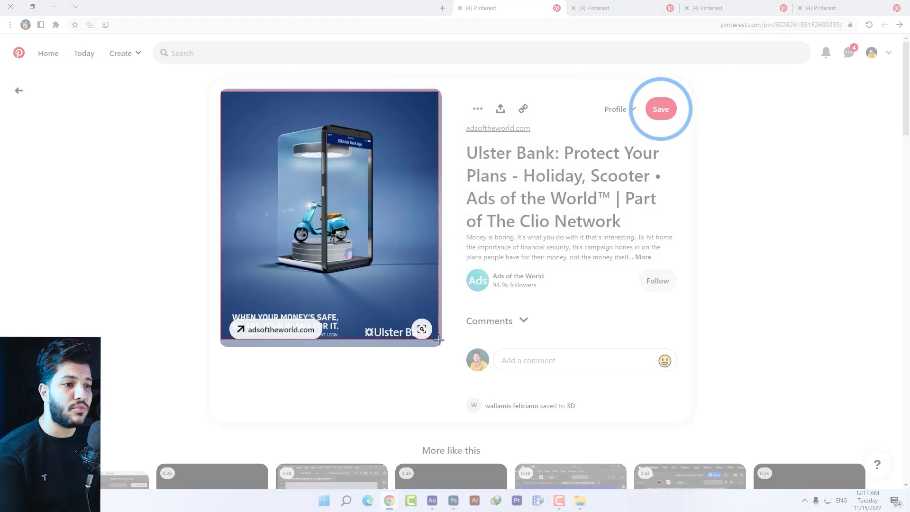
pyautogui.moveTo(221, 91); pyautogui.dragTo(441, 344)
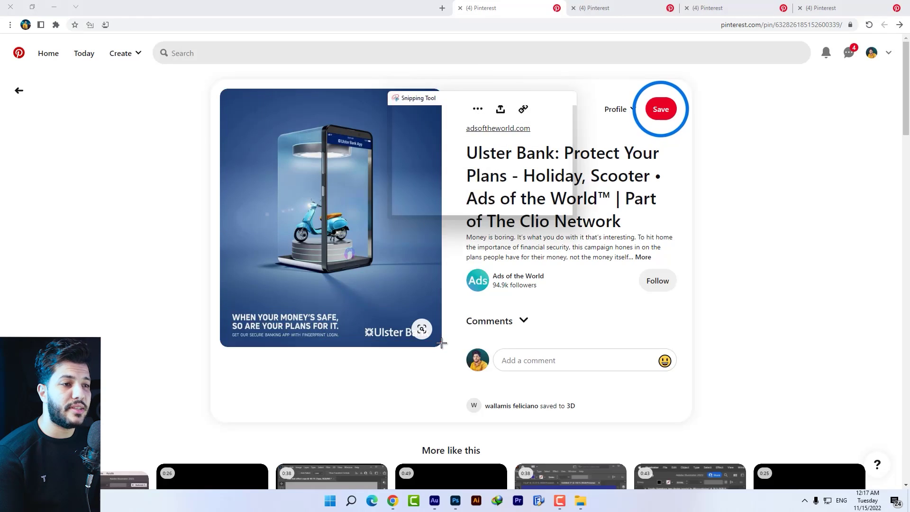
pyautogui.click(442, 503)
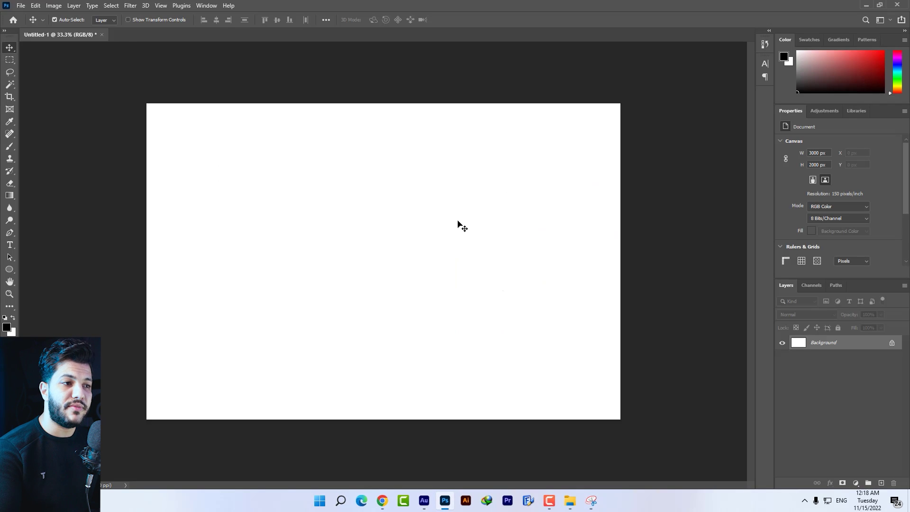
# Paste the captured ad into the canvas as Layer 1 and scale it up
pyautogui.hotkey('ctrl', 'v')
pyautogui.hotkey('ctrl', 't')
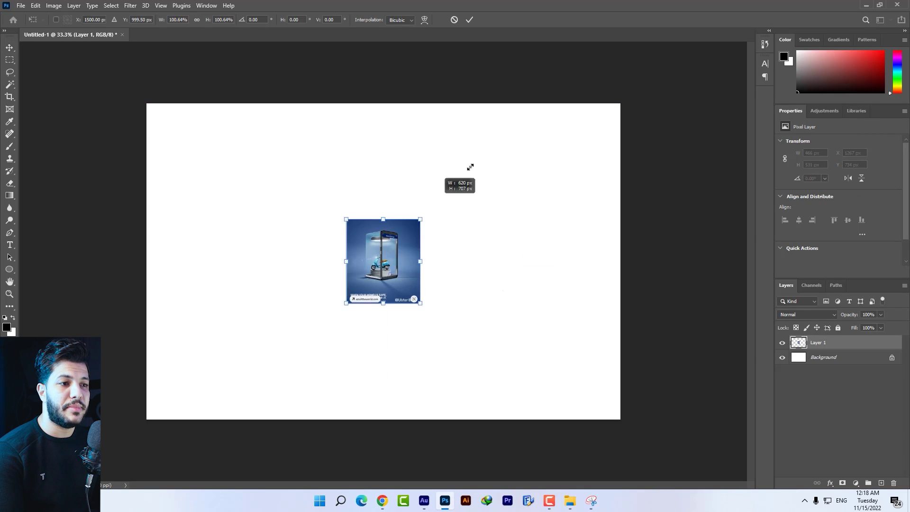
pyautogui.moveTo(456, 180); pyautogui.dragTo(481, 151)
pyautogui.press('Return')
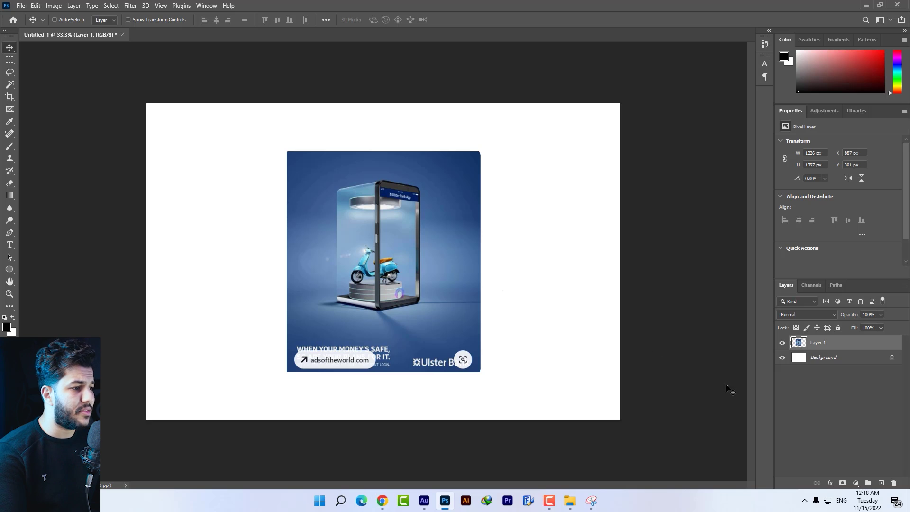
# Add a dark navy #122f56 Solid Color fill above Background, plus a new empty layer
pyautogui.click(825, 359)
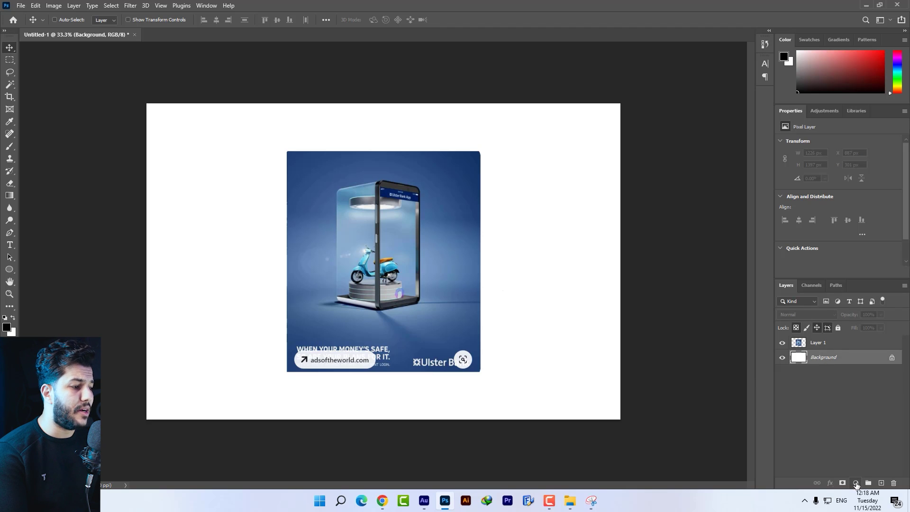
pyautogui.click(856, 483)
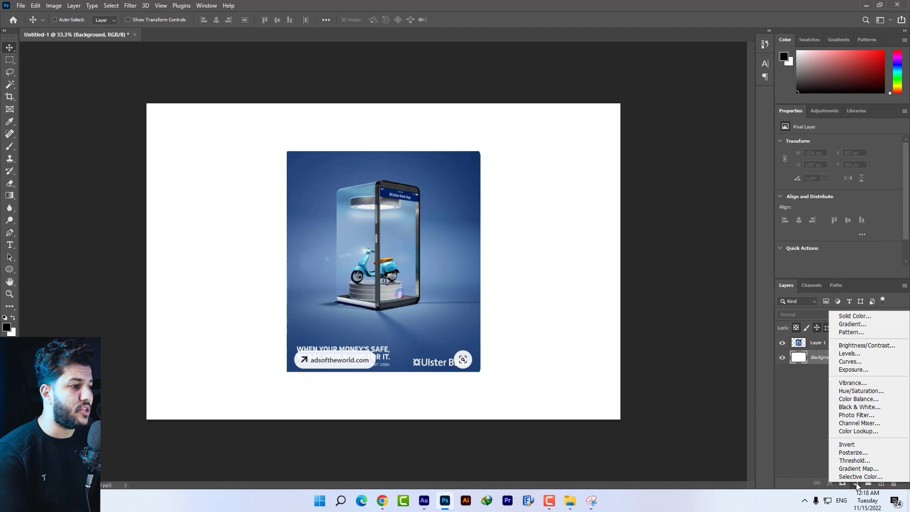
pyautogui.click(850, 317)
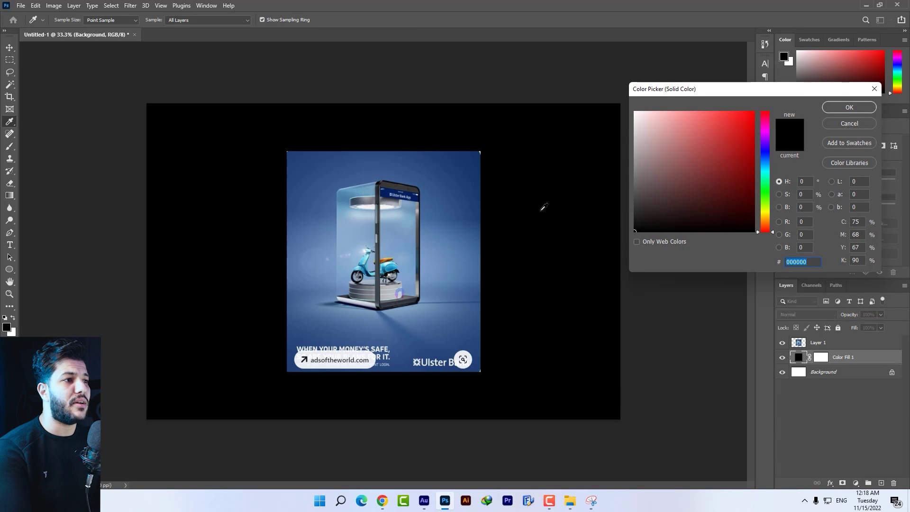
pyautogui.click(478, 157)
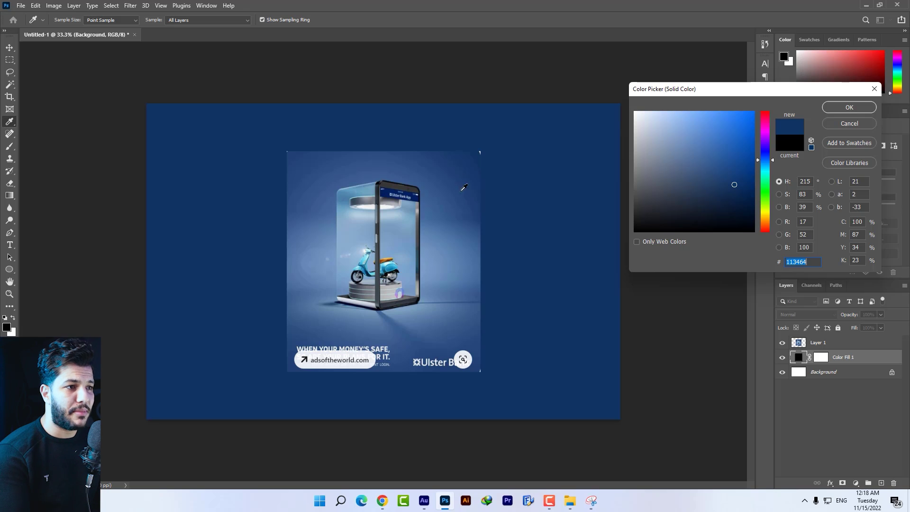
pyautogui.click(732, 195)
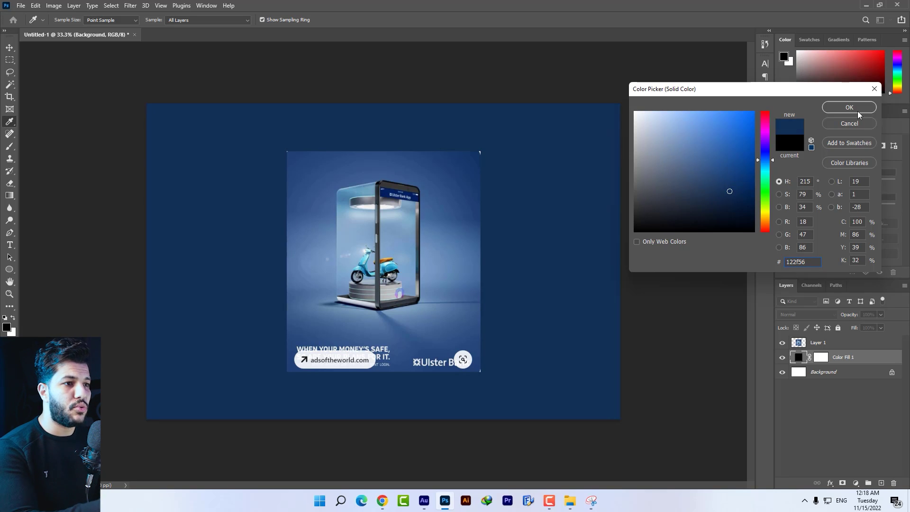
pyautogui.click(849, 107)
pyautogui.press('v')
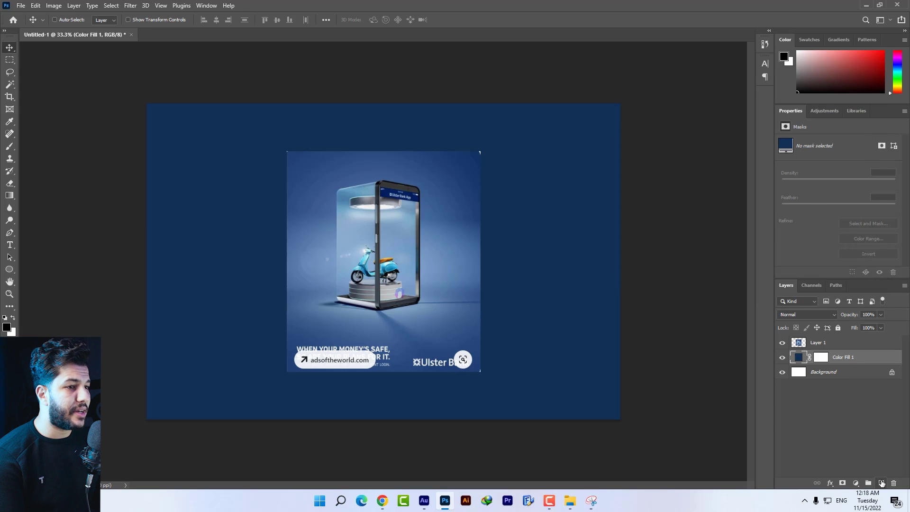
pyautogui.click(882, 483)
# Paint a light-blue spot with a 1102 px Soft Round brush at 100% flow
pyautogui.click(9, 146)
pyautogui.rightClick(496, 242)
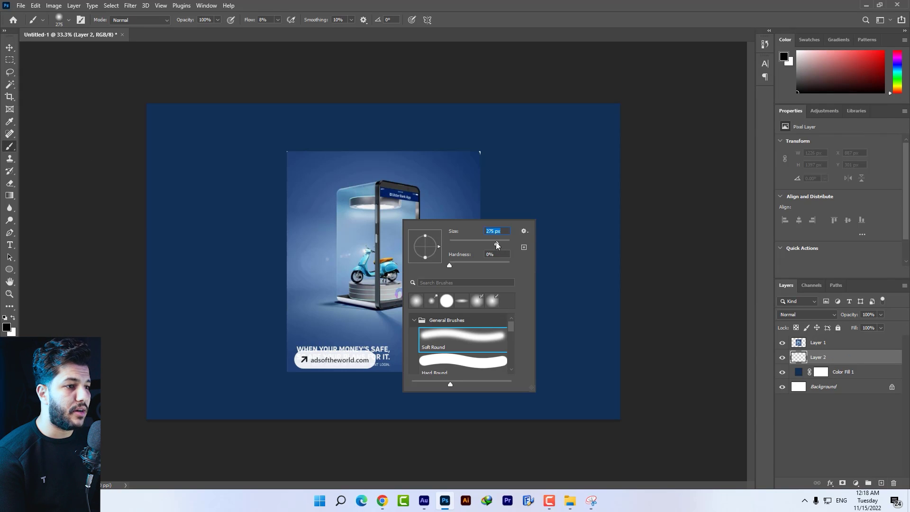
pyautogui.doubleClick(452, 341)
pyautogui.rightClick(468, 236)
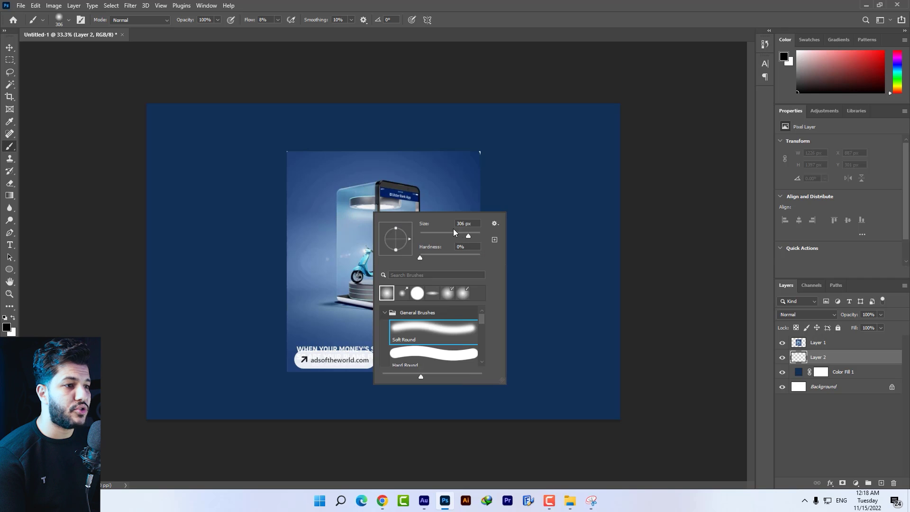
pyautogui.keyDown('alt'); pyautogui.click(334, 235); pyautogui.keyUp('alt')
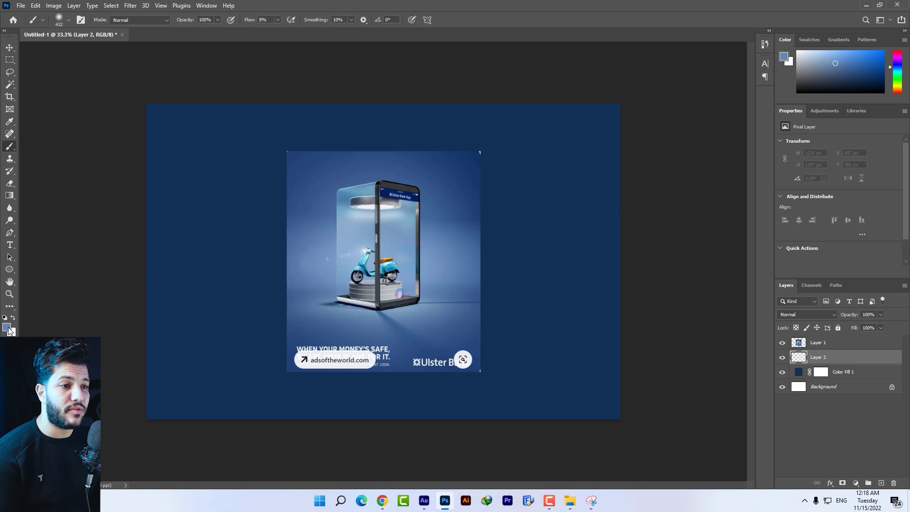
pyautogui.rightClick(465, 262)
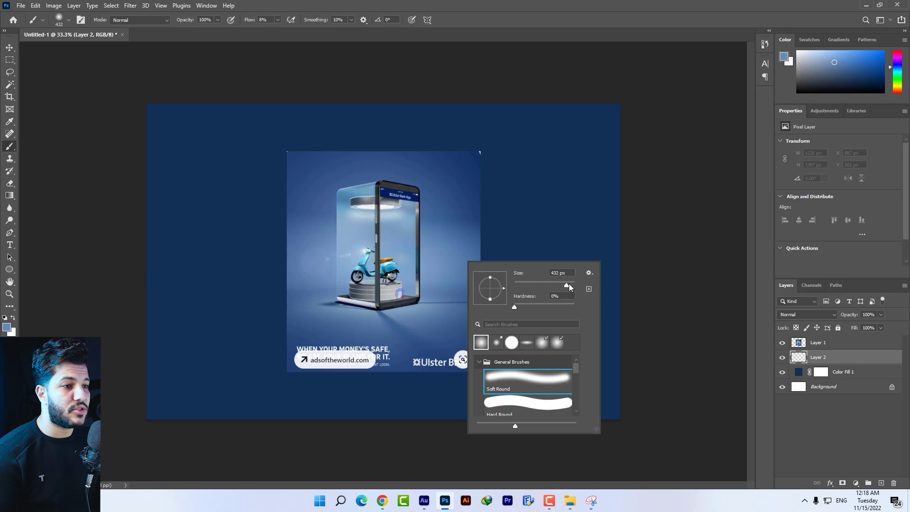
pyautogui.moveTo(567, 284); pyautogui.dragTo(571, 284)
pyautogui.click(277, 18)
pyautogui.moveTo(277, 29); pyautogui.dragTo(328, 33)
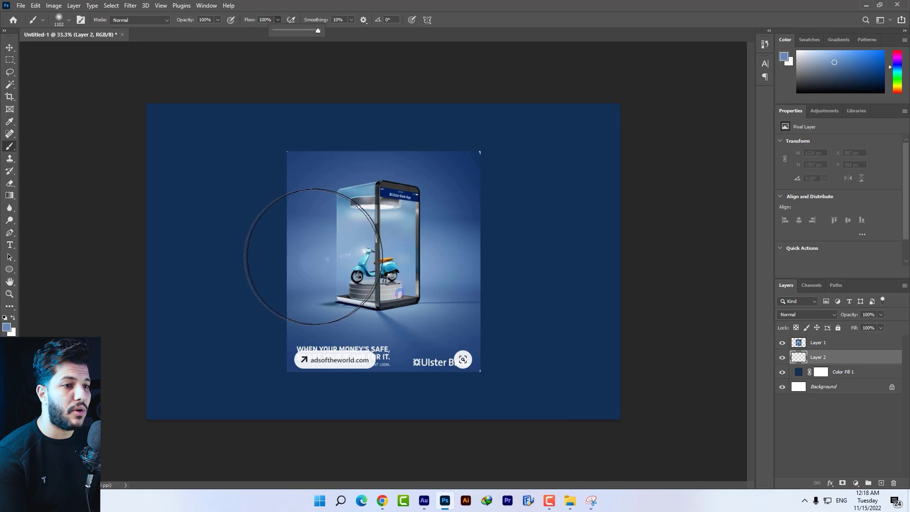
pyautogui.click(256, 253)
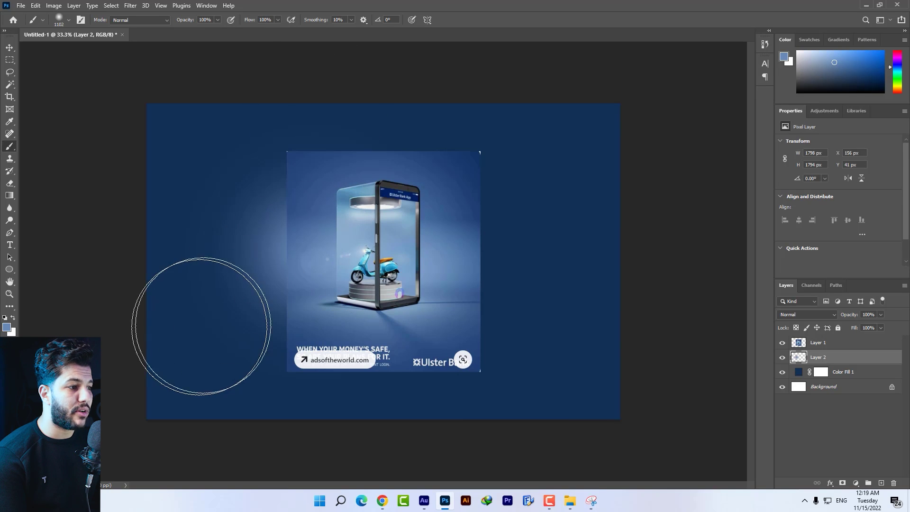
# Hide the ad layer, stretch the glow wide across the canvas centre, then show the ad again
pyautogui.click(783, 342)
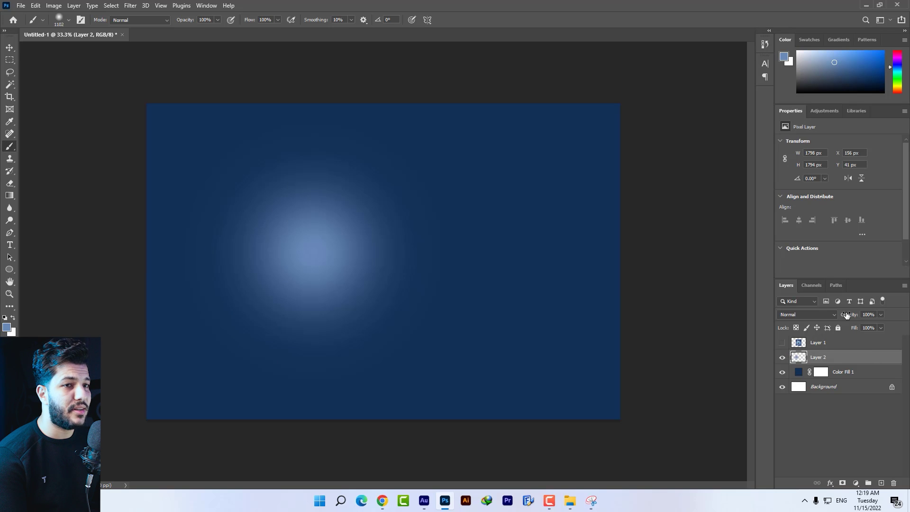
pyautogui.press('v')
pyautogui.rightClick(347, 228)
pyautogui.moveTo(373, 227); pyautogui.dragTo(400, 238)
pyautogui.hotkey('ctrl', 't')
pyautogui.moveTo(484, 112); pyautogui.dragTo(853, 65)
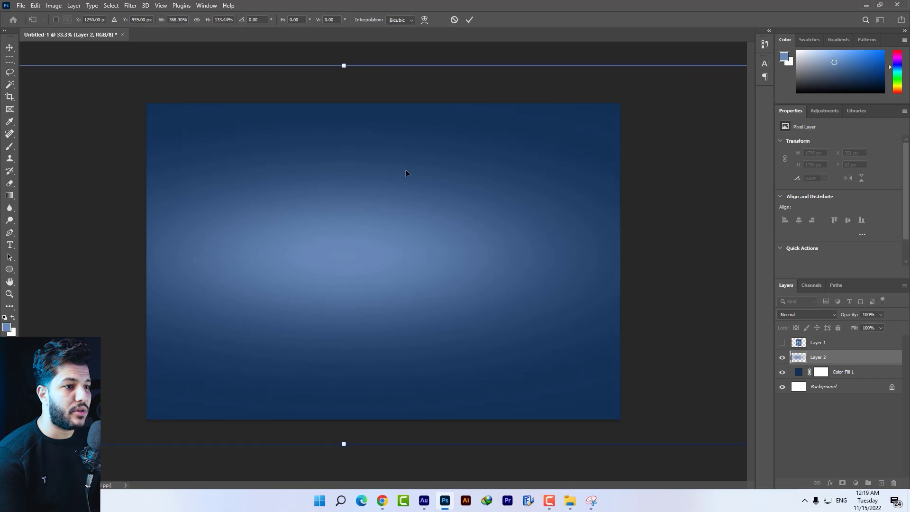
pyautogui.moveTo(406, 173); pyautogui.dragTo(441, 189)
pyautogui.press('Return')
pyautogui.click(783, 343)
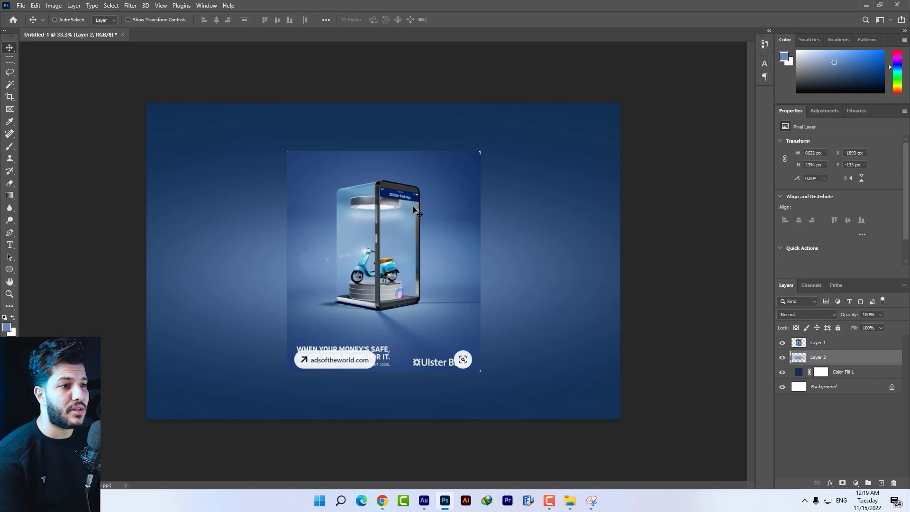
# Add a Brightness/Contrast layer (Brightness 25, Contrast 20) above Layer 2 and remove the reference ad
pyautogui.moveTo(426, 210); pyautogui.dragTo(579, 199)
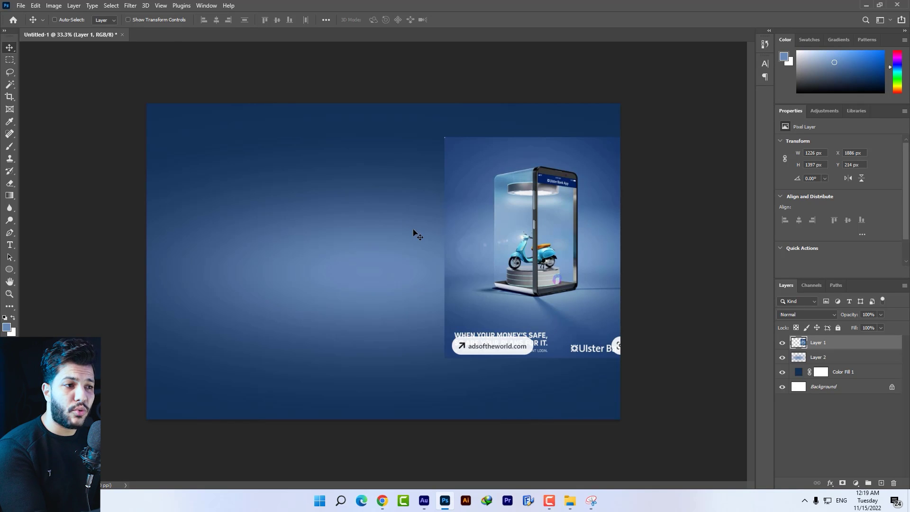
pyautogui.click(837, 360)
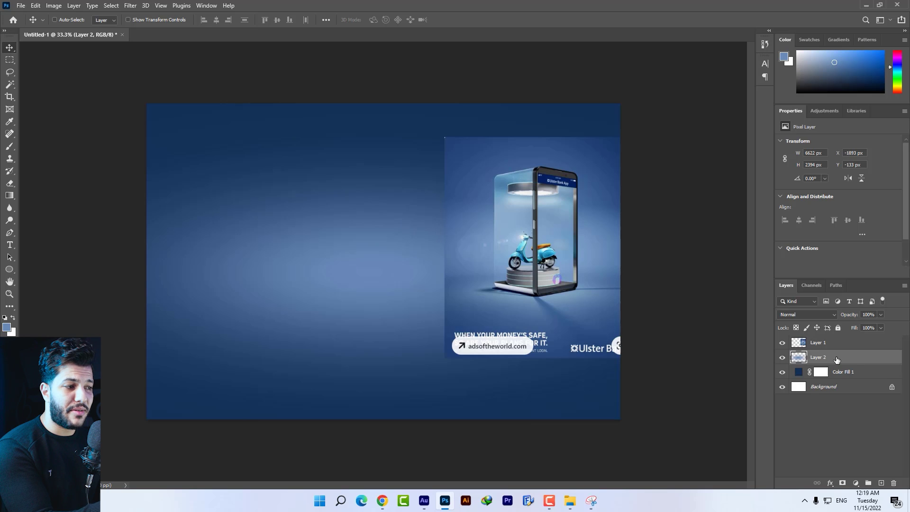
pyautogui.click(856, 483)
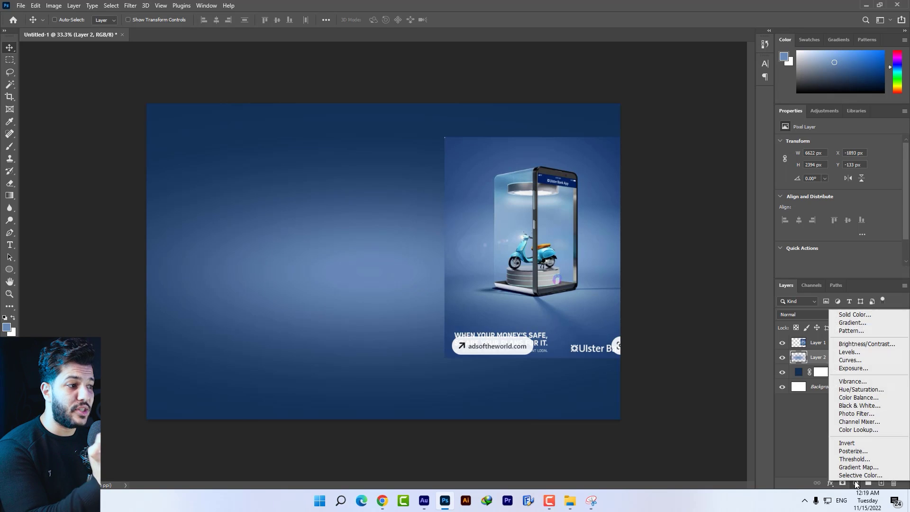
pyautogui.click(849, 345)
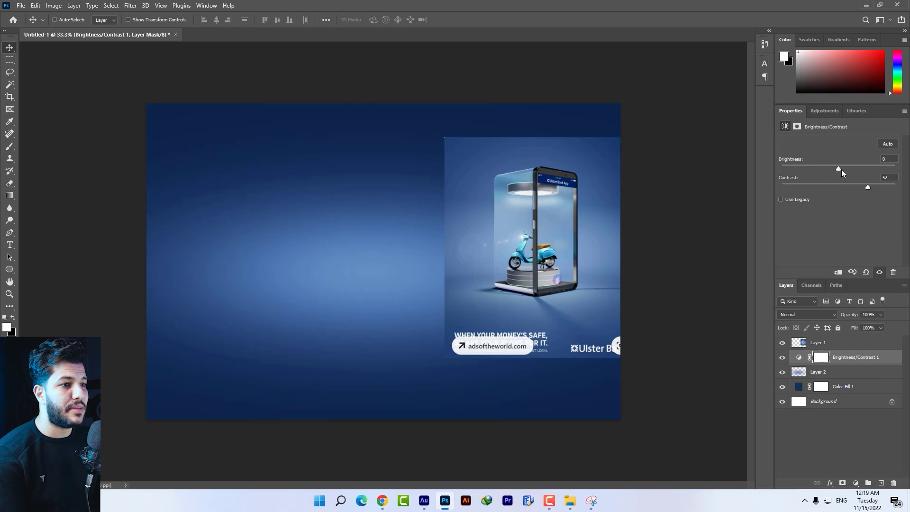
pyautogui.moveTo(842, 170); pyautogui.dragTo(852, 169)
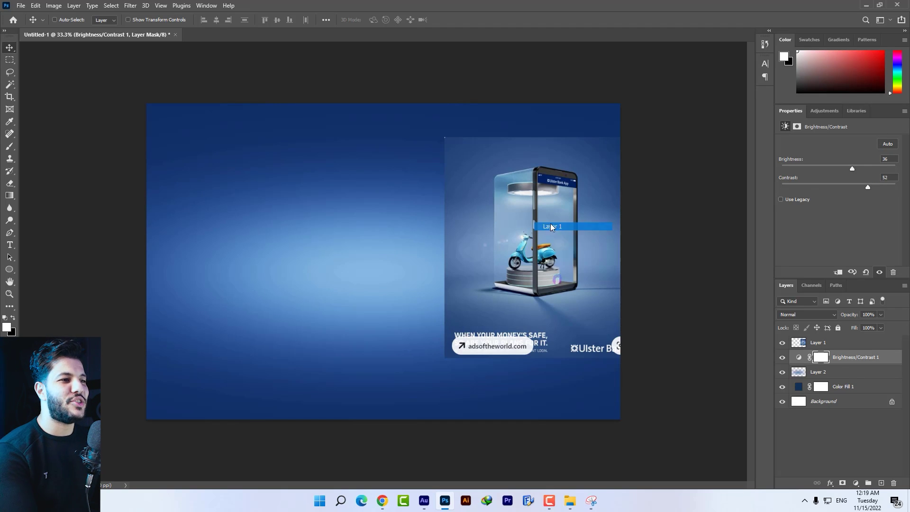
pyautogui.hotkey('ctrl', 'z')
pyautogui.hotkey('ctrl', 'z')
pyautogui.moveTo(852, 168); pyautogui.dragTo(852, 186)
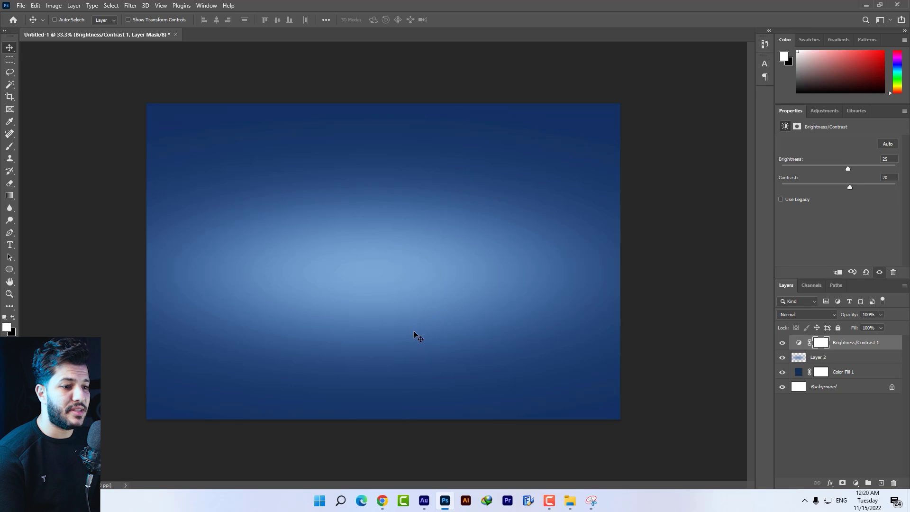
pyautogui.click(382, 500)
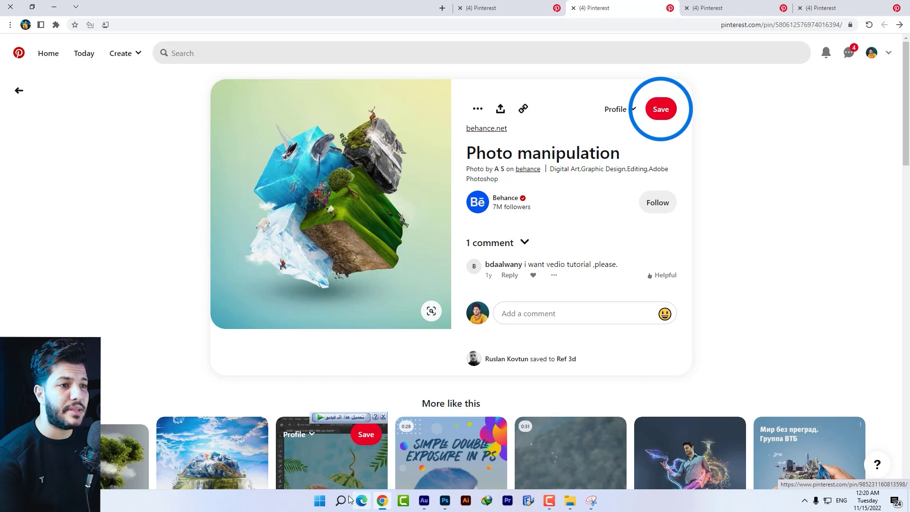
# Capture the floating-cube 'Photo manipulation' pin image with Snipping Tool
pyautogui.press('super+s')
pyautogui.click(327, 243)
pyautogui.click(189, 35)
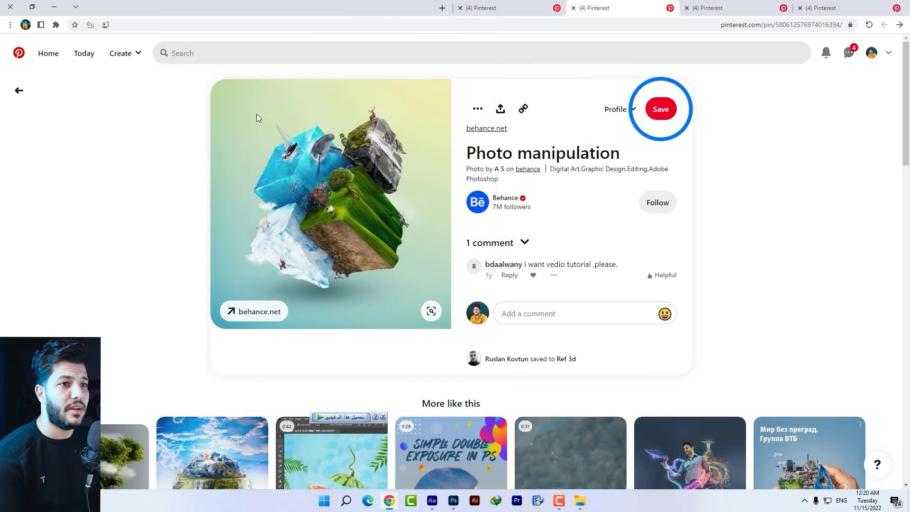
pyautogui.moveTo(215, 80); pyautogui.dragTo(451, 329)
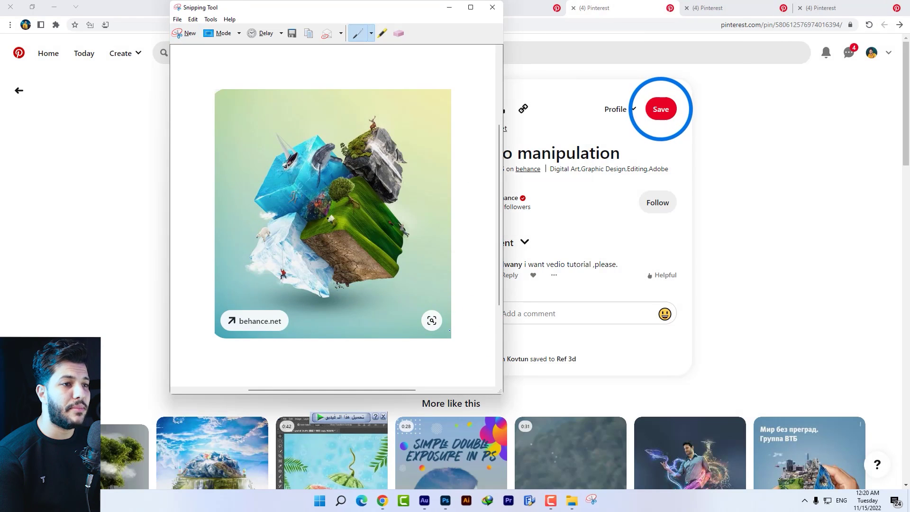
# Paste the snip into Photoshop as Layer 3 and enlarge it about its centre
pyautogui.hotkey('alt', 'Tab')
pyautogui.click(491, 158)
pyautogui.hotkey('ctrl', 'v')
pyautogui.hotkey('ctrl', 't')
pyautogui.moveTo(423, 220); pyautogui.dragTo(480, 158)
pyautogui.press('Return')
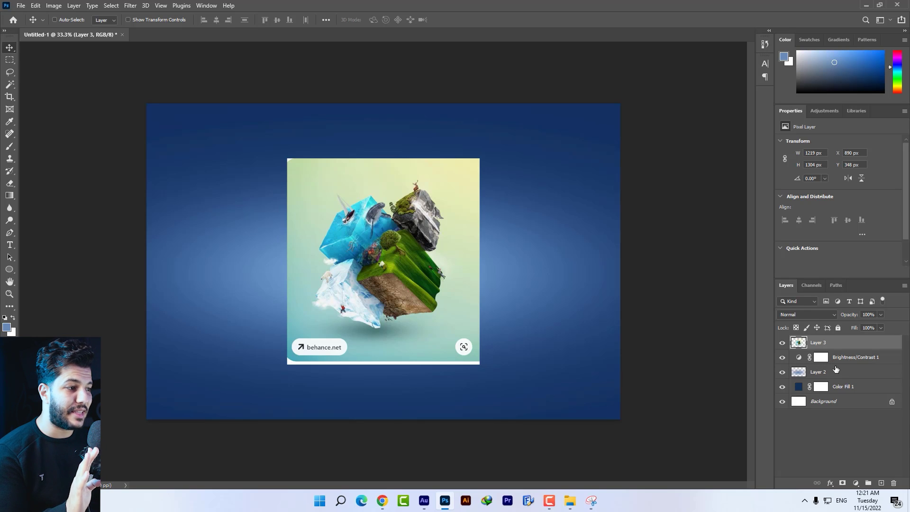
# Add a Gradient Fill layer above Brightness/Contrast using the Foreground to Background preset
pyautogui.click(822, 358)
pyautogui.click(855, 482)
pyautogui.click(861, 327)
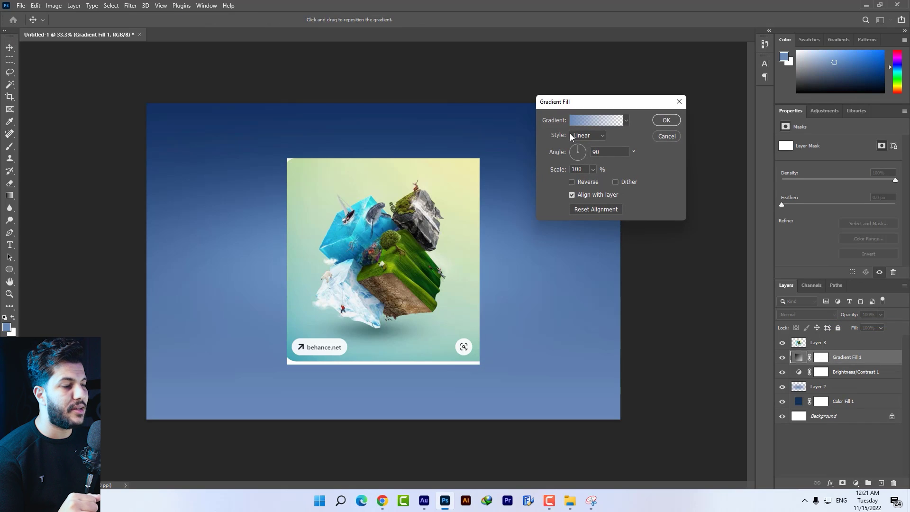
pyautogui.click(581, 121)
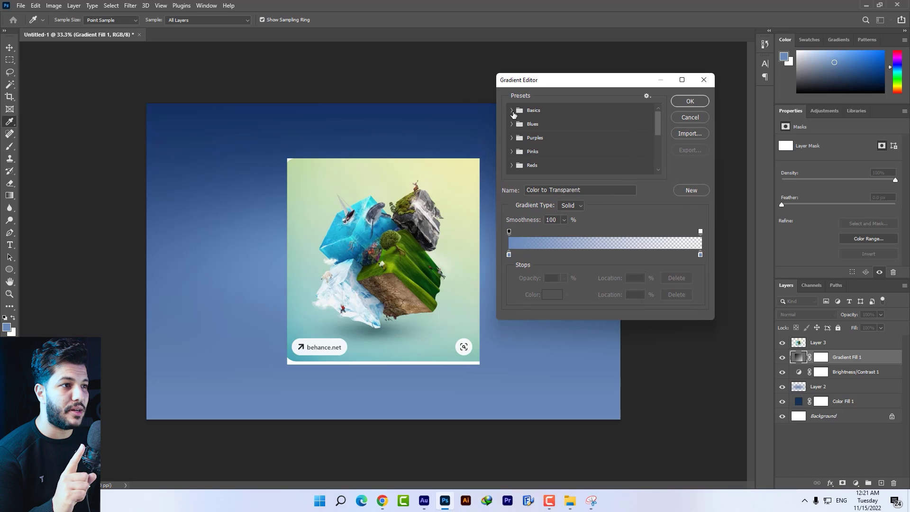
pyautogui.click(512, 112)
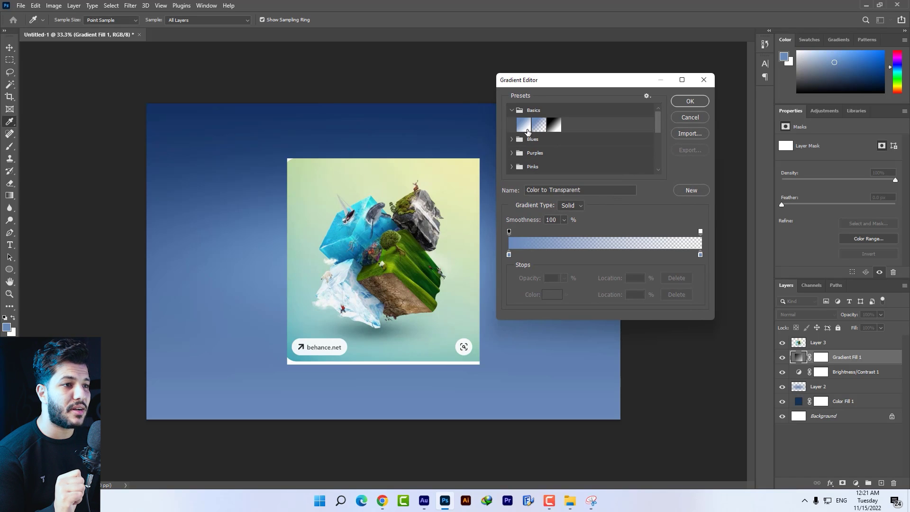
pyautogui.click(525, 128)
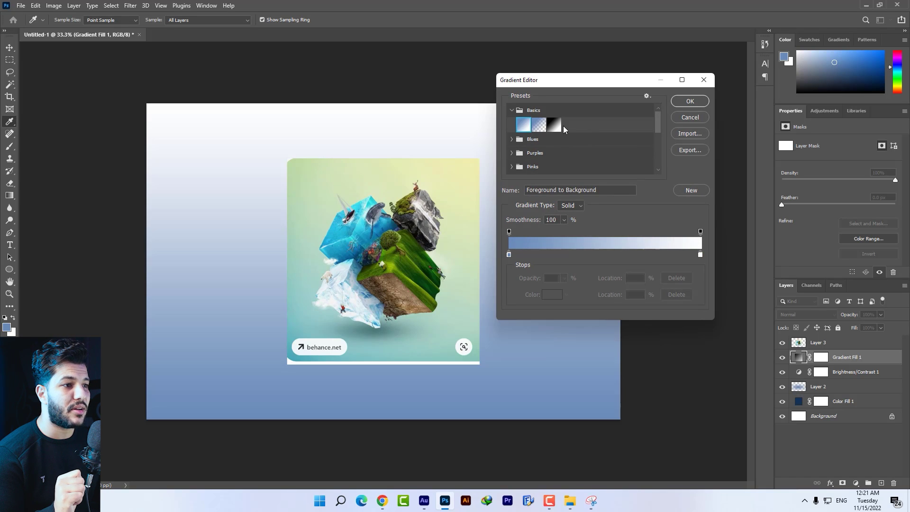
# Set the gradient stops to teal and pale yellow sampled from the reference image
pyautogui.doubleClick(509, 255)
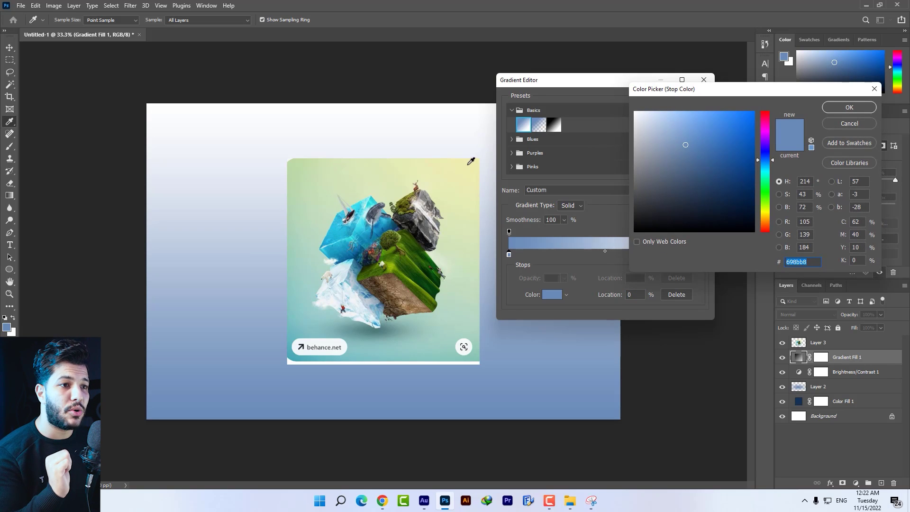
pyautogui.click(471, 162)
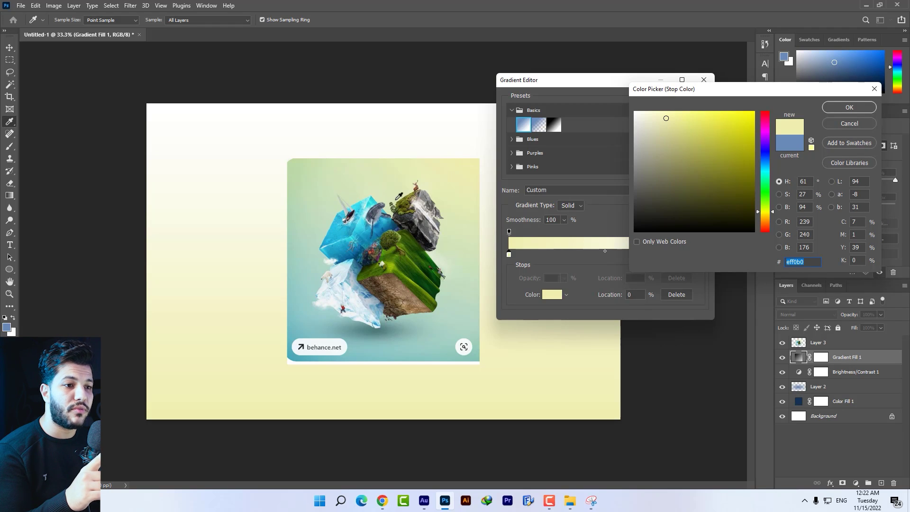
pyautogui.click(294, 343)
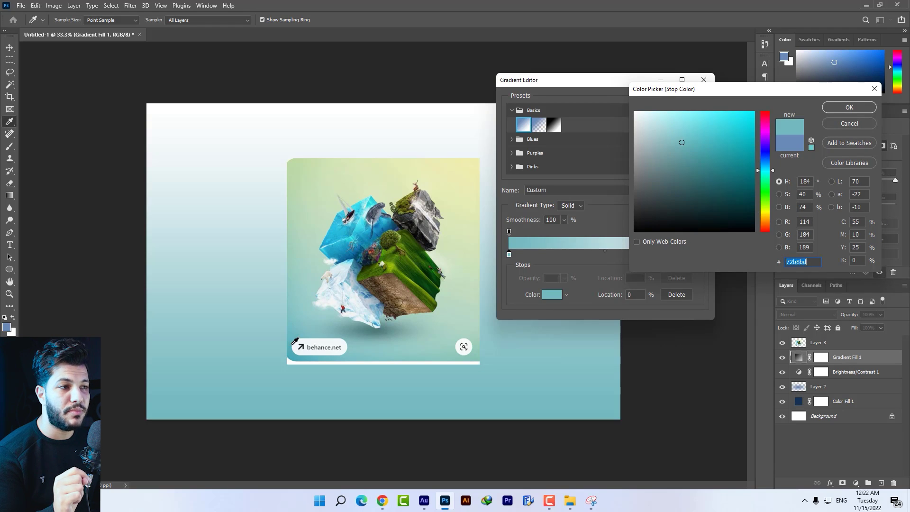
pyautogui.click(849, 107)
pyautogui.doubleClick(701, 255)
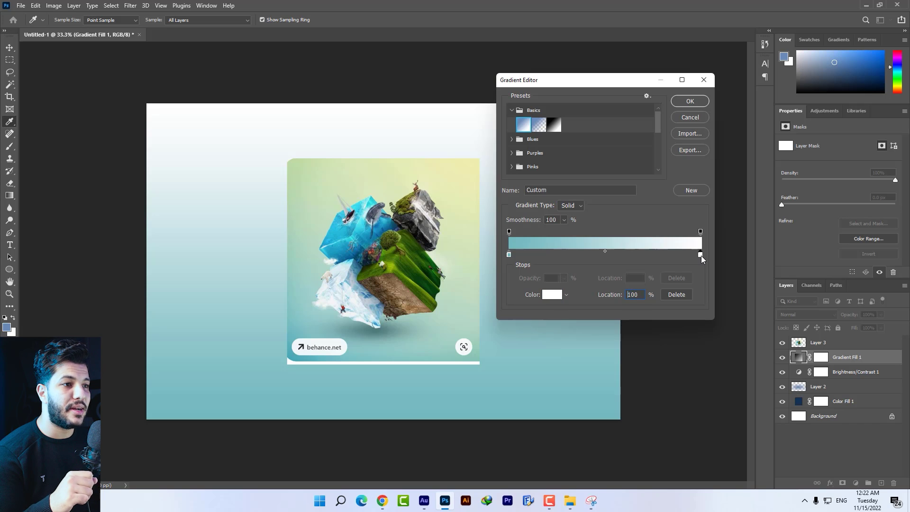
pyautogui.click(476, 167)
pyautogui.click(849, 108)
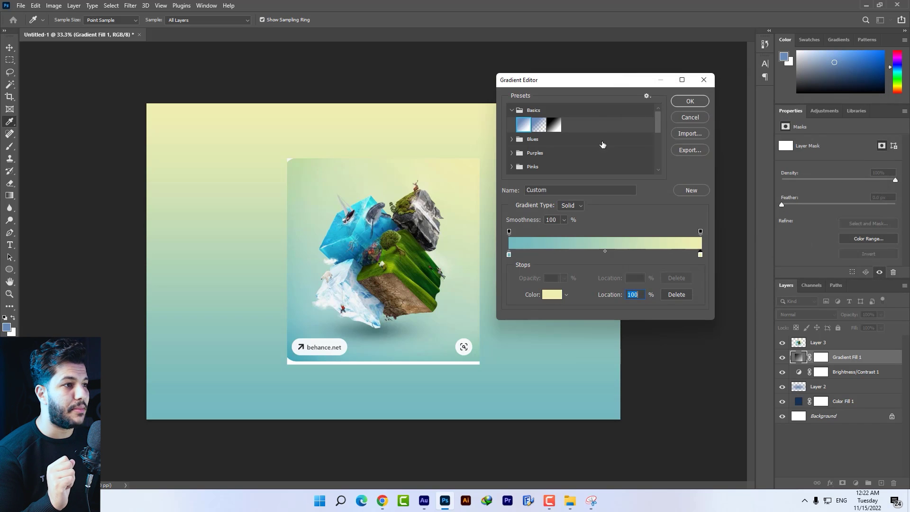
pyautogui.moveTo(619, 79); pyautogui.dragTo(775, 101)
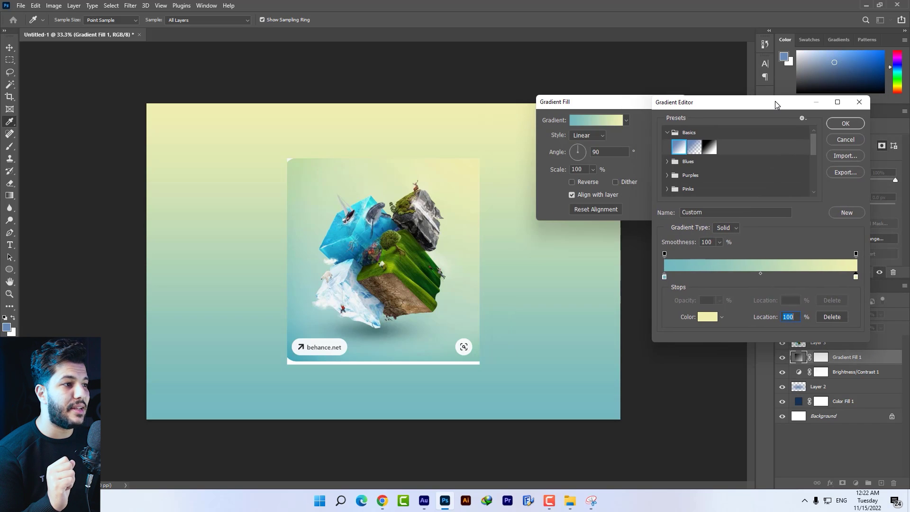
pyautogui.click(845, 123)
pyautogui.moveTo(616, 104); pyautogui.dragTo(674, 122)
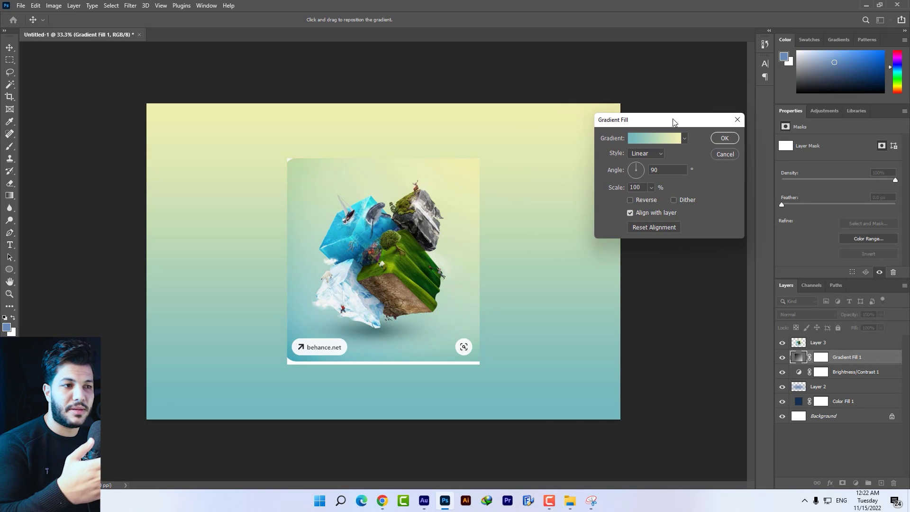
# Set the gradient angle to 72.8° and confirm the Gradient Fill
pyautogui.click(640, 169)
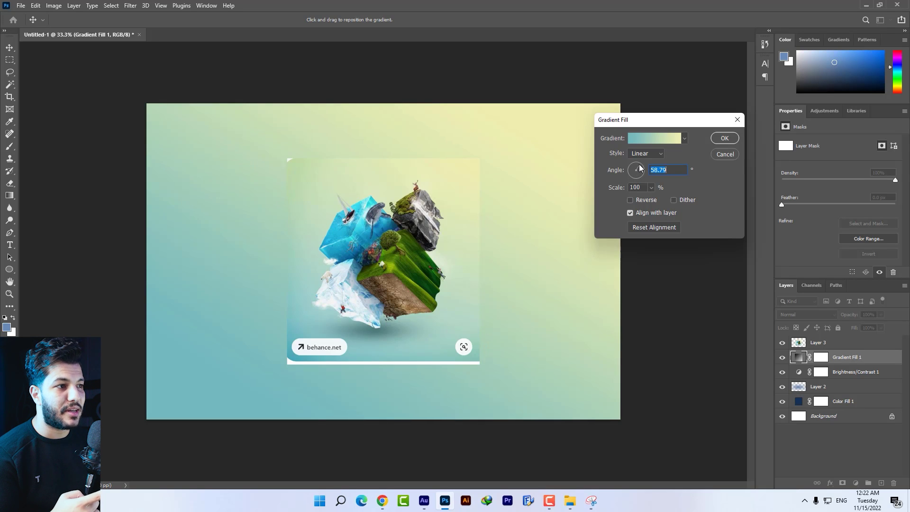
pyautogui.click(638, 166)
pyautogui.moveTo(642, 170)
pyautogui.mouseDown()
pyautogui.moveTo(629, 172)
pyautogui.moveTo(639, 166)
pyautogui.mouseUp()
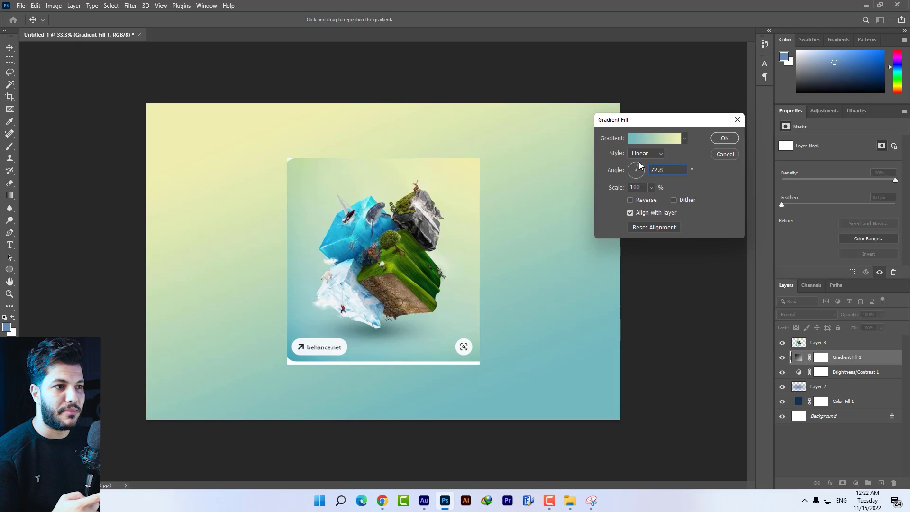
pyautogui.click(725, 138)
# Delete Layer 3 and Gradient Fill 1, then drag Corporate Credit Card copy.png onto the canvas
pyautogui.keyDown('ctrl'); pyautogui.click(414, 228); pyautogui.keyUp('ctrl')
pyautogui.press('Delete')
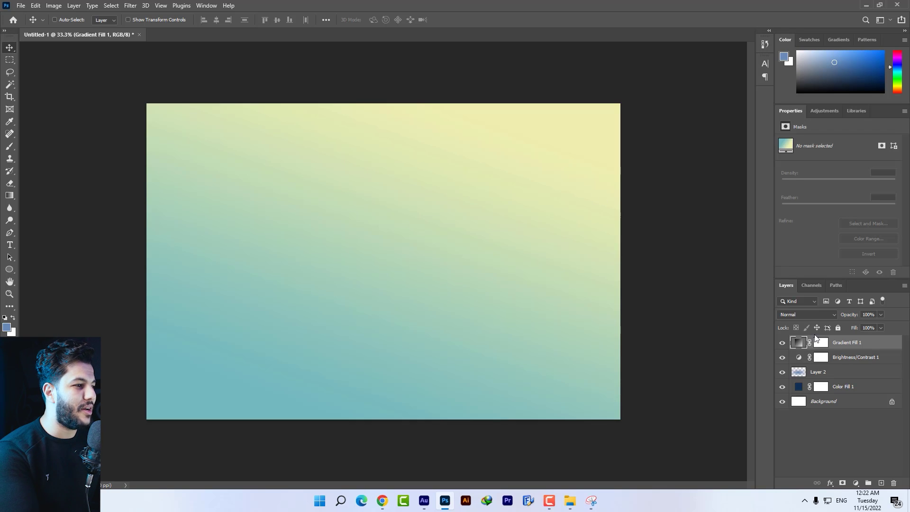
pyautogui.press('Delete')
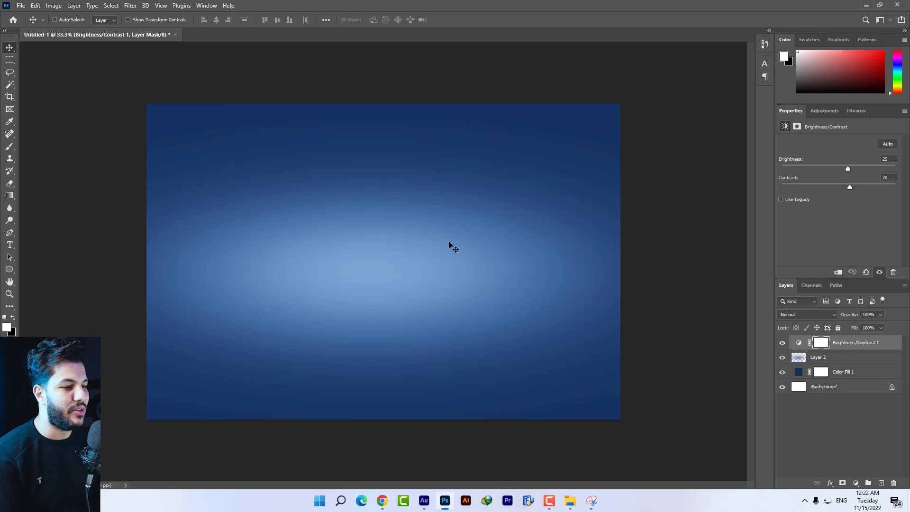
pyautogui.hotkey('alt', 'Tab')
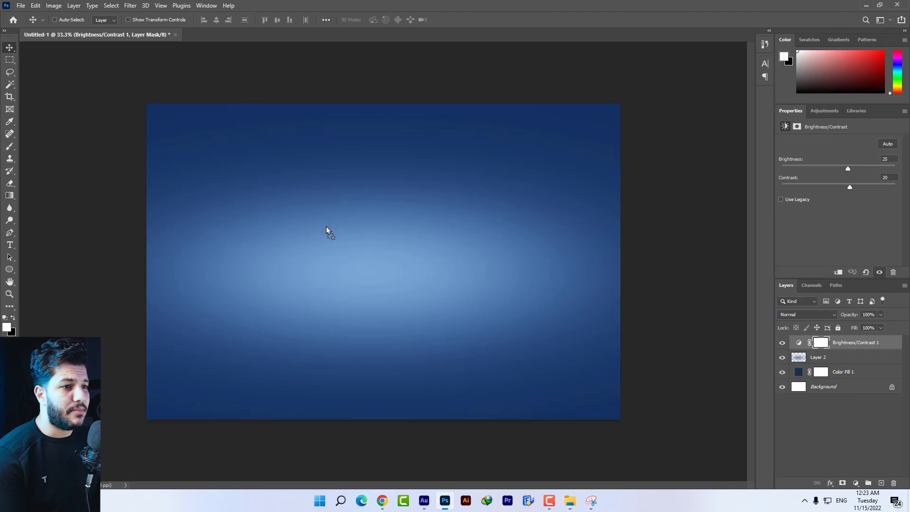
pyautogui.moveTo(572, 167); pyautogui.dragTo(428, 251)
# Rotate the card about 18°, enlarge it to about 145%, and distort its corners into a tilted perspective
pyautogui.moveTo(542, 173); pyautogui.dragTo(542, 232)
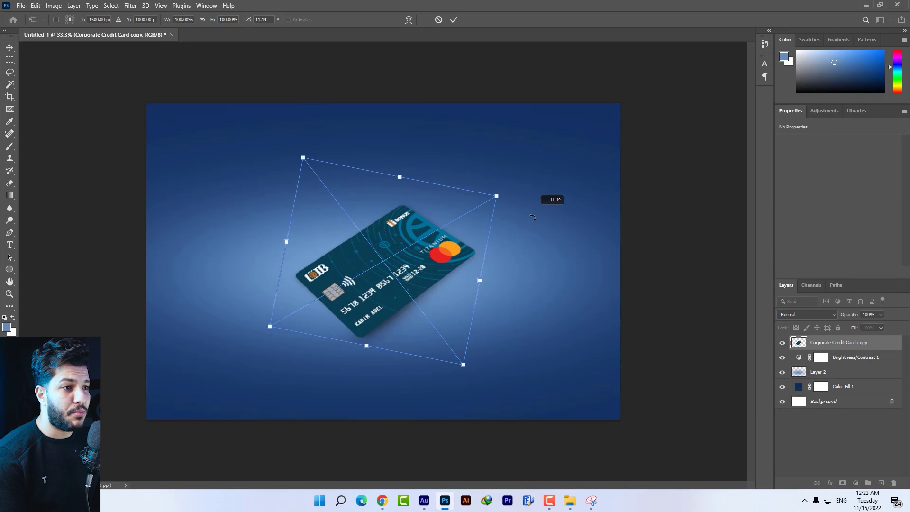
pyautogui.moveTo(503, 208); pyautogui.dragTo(559, 190)
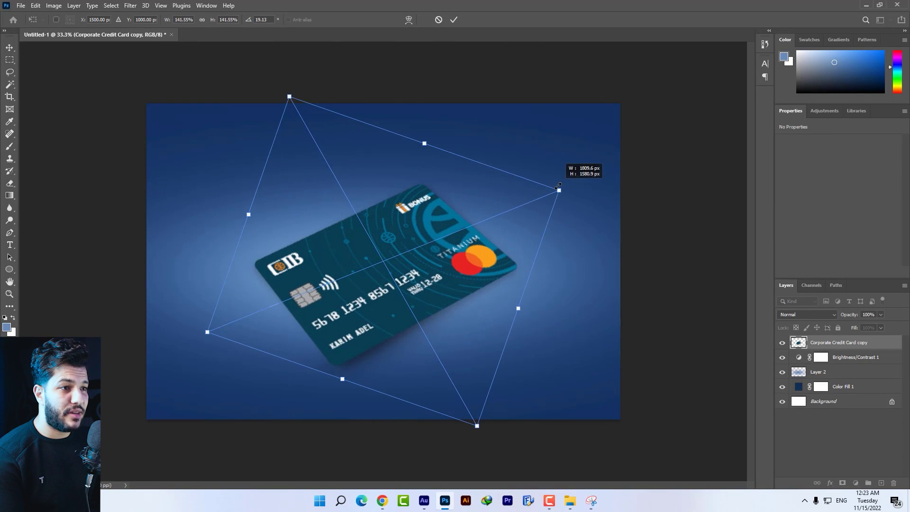
pyautogui.moveTo(425, 147); pyautogui.dragTo(399, 181)
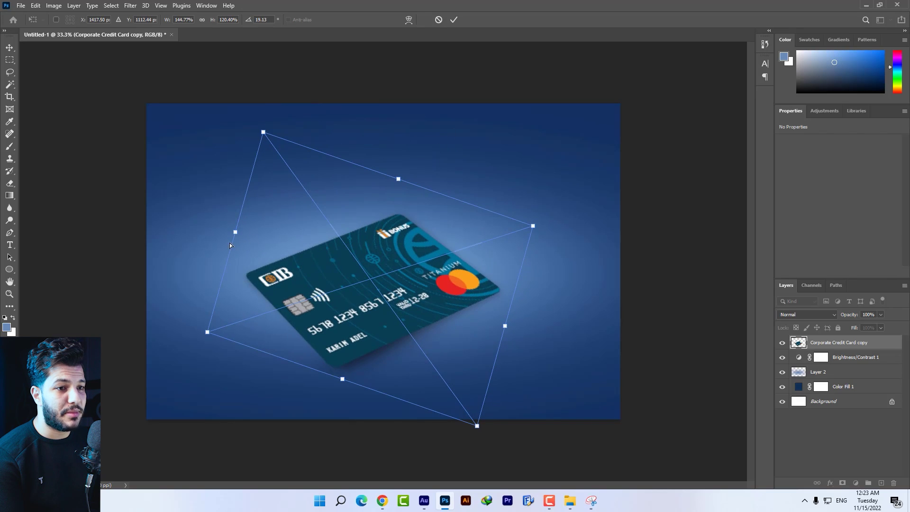
pyautogui.moveTo(208, 334); pyautogui.dragTo(190, 360)
pyautogui.moveTo(264, 132); pyautogui.dragTo(262, 171)
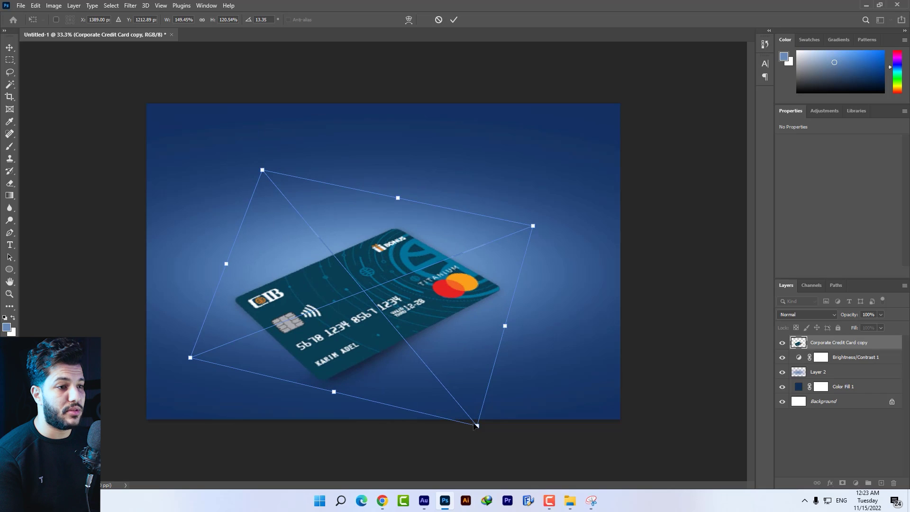
pyautogui.moveTo(477, 425); pyautogui.dragTo(497, 393)
pyautogui.moveTo(513, 311); pyautogui.dragTo(511, 291)
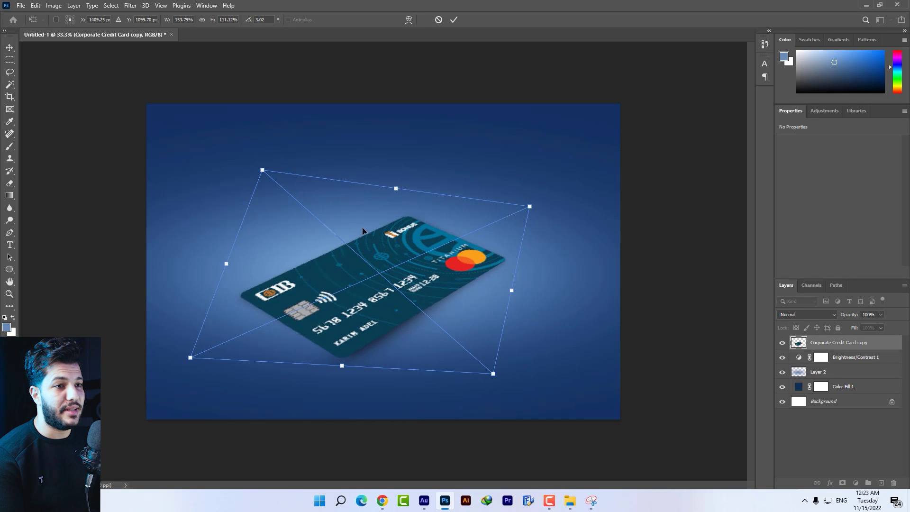
# Refine the card's perspective distortion, apply it, and nudge the card slightly up and right
pyautogui.moveTo(267, 164); pyautogui.dragTo(273, 159)
pyautogui.moveTo(226, 264); pyautogui.dragTo(236, 265)
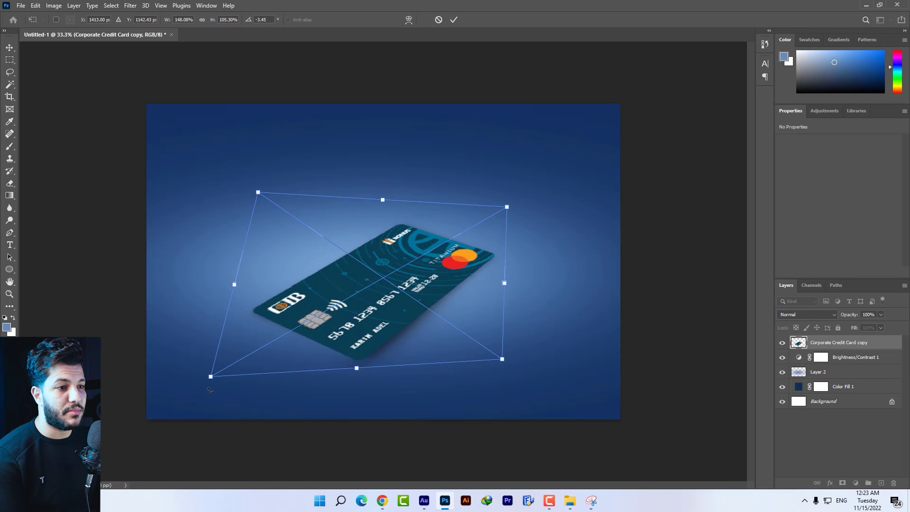
pyautogui.moveTo(341, 254); pyautogui.dragTo(348, 266)
pyautogui.moveTo(393, 188); pyautogui.dragTo(391, 186)
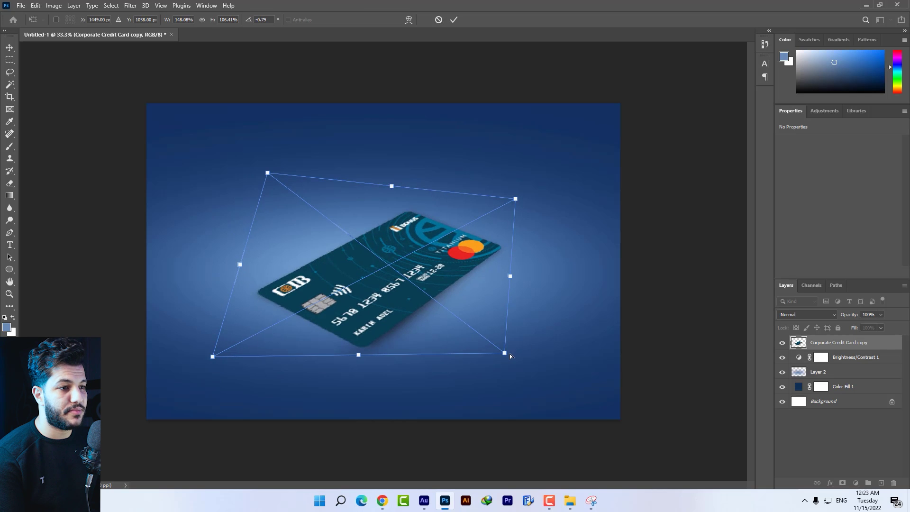
pyautogui.moveTo(510, 354); pyautogui.dragTo(518, 353)
pyautogui.moveTo(269, 173); pyautogui.dragTo(280, 182)
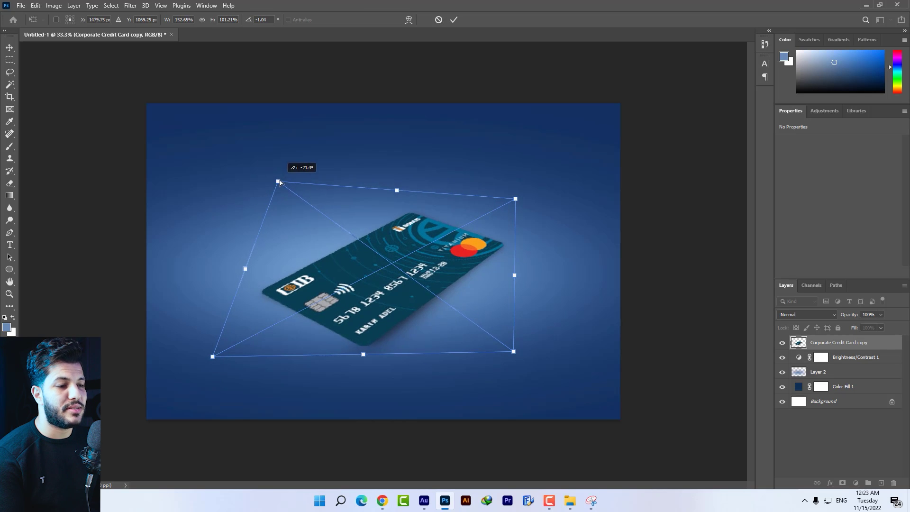
pyautogui.hotkey('ctrl', 'z')
pyautogui.moveTo(217, 356); pyautogui.dragTo(222, 345)
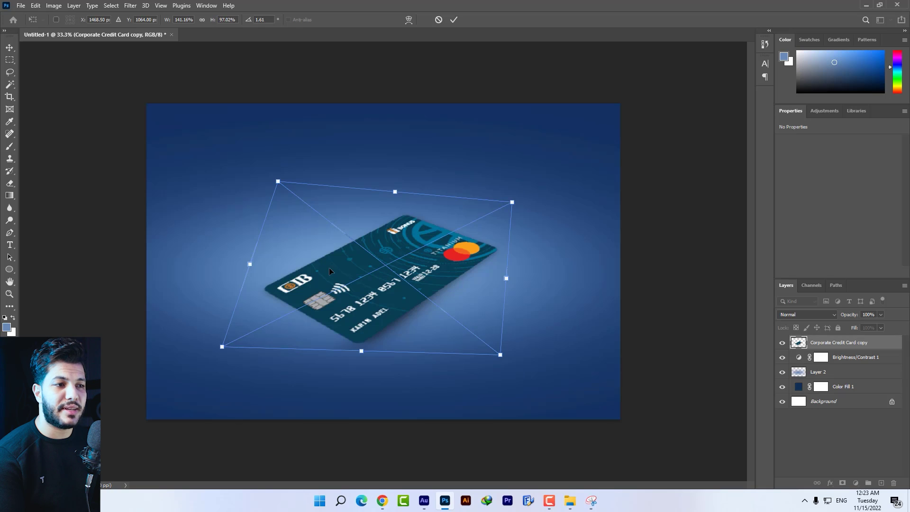
pyautogui.press('Return')
pyautogui.moveTo(460, 271); pyautogui.dragTo(462, 266)
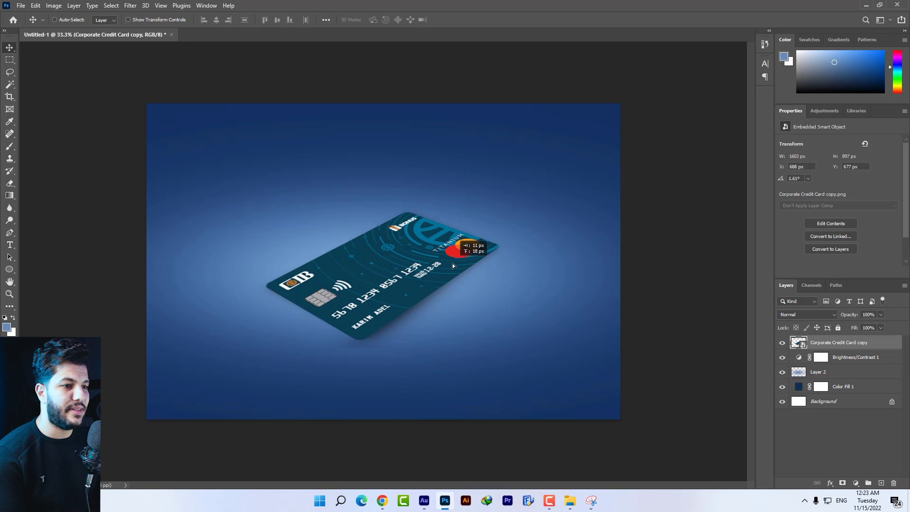
pyautogui.click(10, 88)
# Select the card and its shadow with the Magic Wand, then rasterize the card layer
pyautogui.click(309, 309)
pyautogui.keyDown('shift'); pyautogui.click(493, 284); pyautogui.keyUp('shift')
pyautogui.keyDown('shift'); pyautogui.click(352, 334); pyautogui.keyUp('shift')
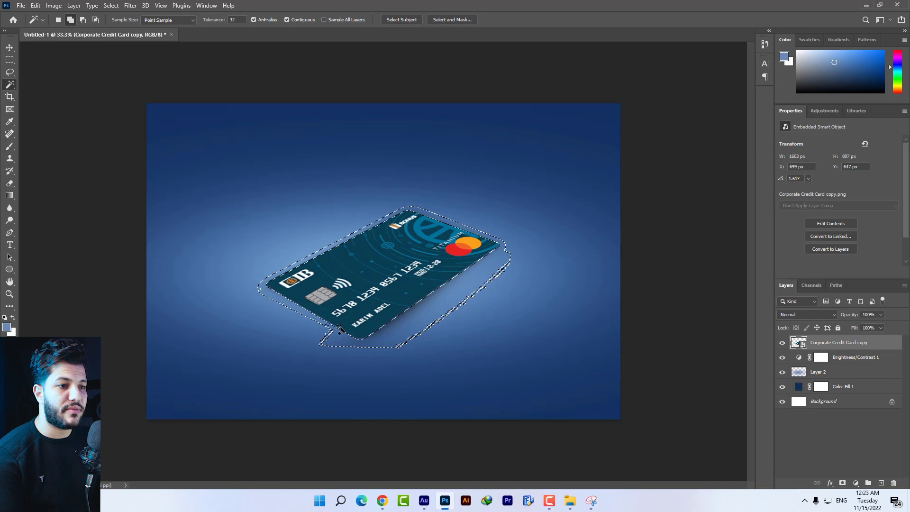
pyautogui.rightClick(827, 350)
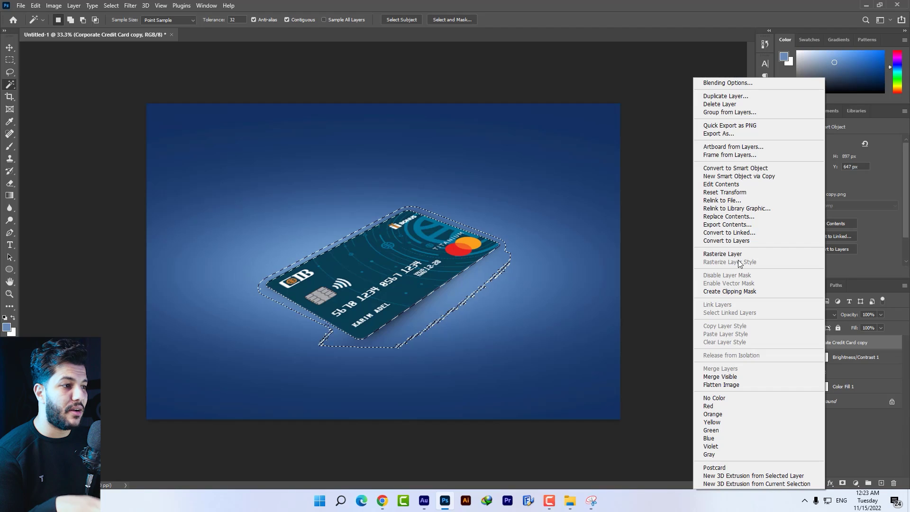
pyautogui.click(722, 254)
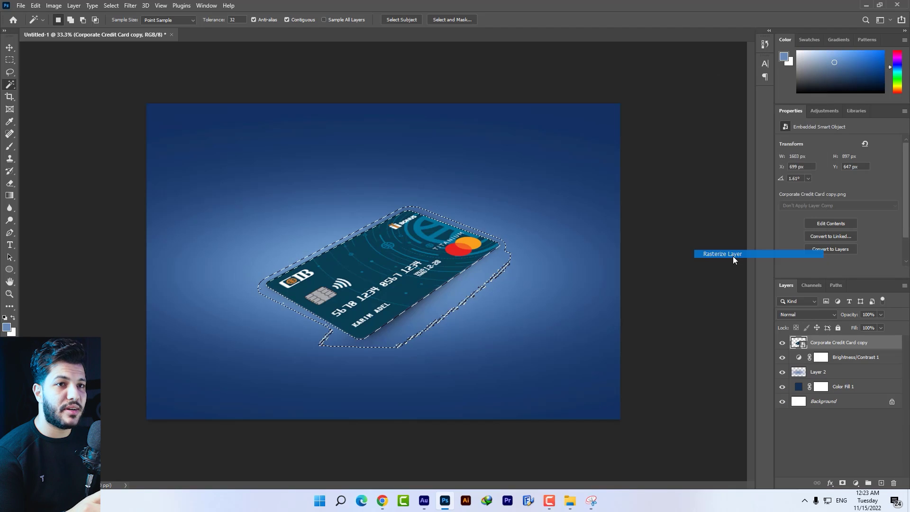
# Cut the selected card into a new layer with Layer Via Cut, then make the card layer active
pyautogui.click(9, 59)
pyautogui.rightClick(318, 273)
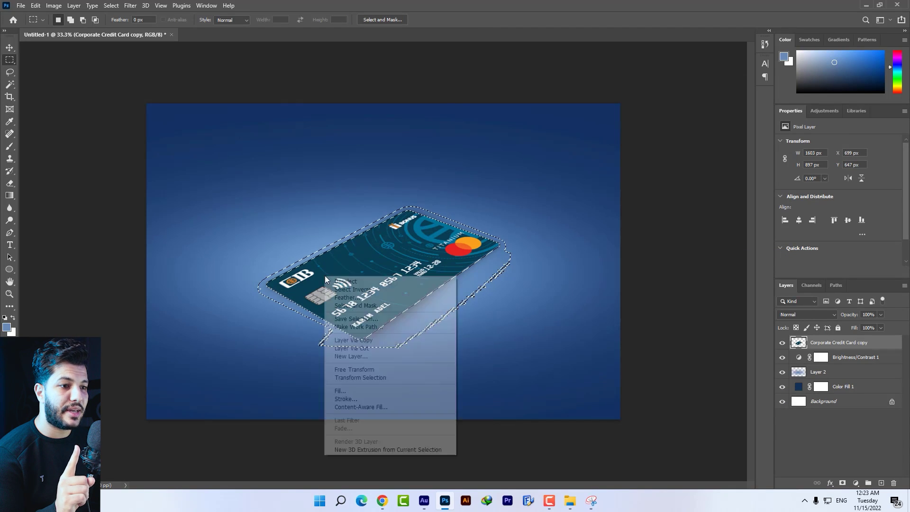
pyautogui.click(351, 348)
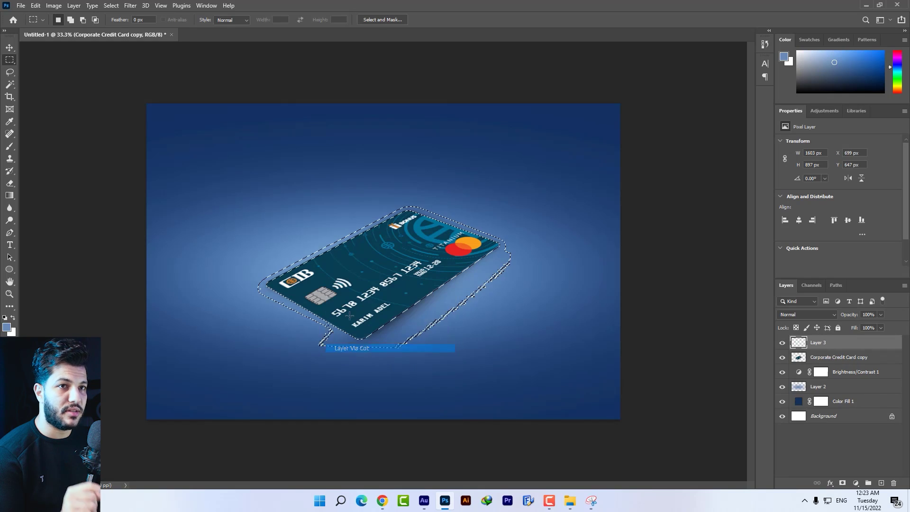
pyautogui.click(9, 47)
pyautogui.moveTo(411, 281); pyautogui.dragTo(316, 190)
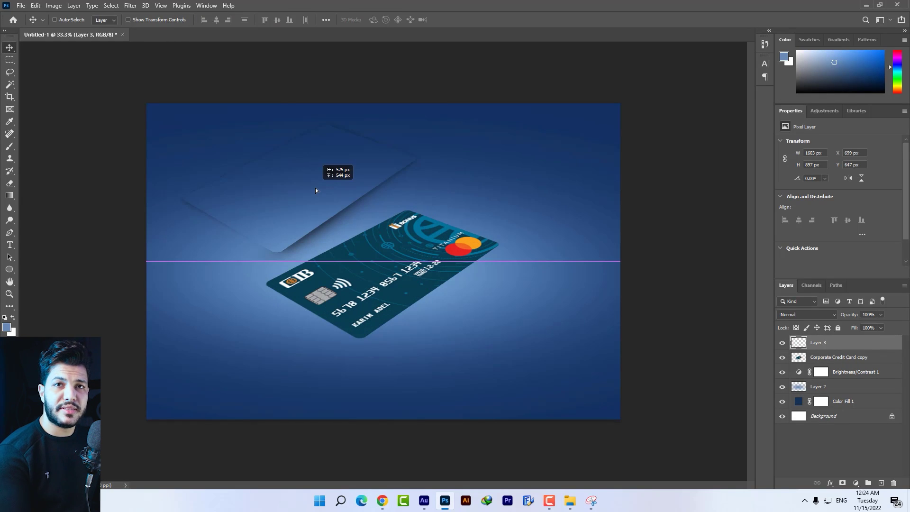
pyautogui.moveTo(316, 190); pyautogui.dragTo(377, 249)
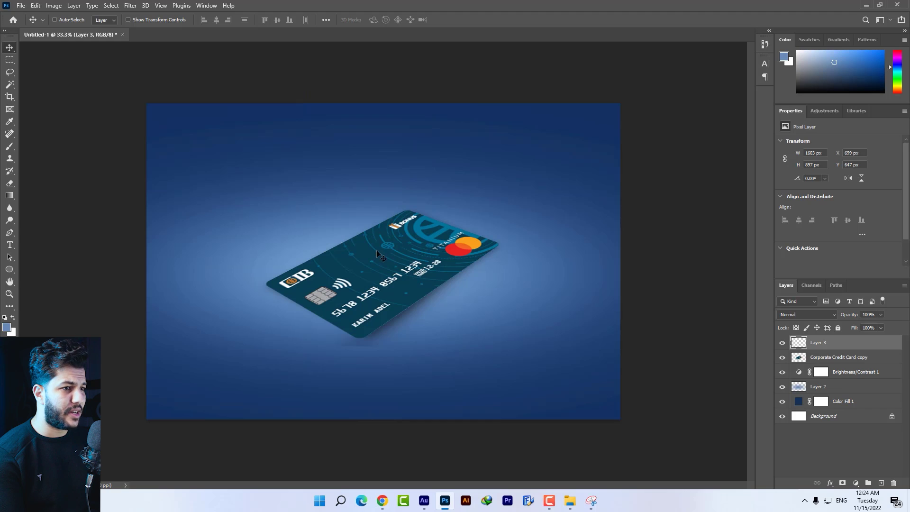
pyautogui.rightClick(465, 245)
pyautogui.click(493, 251)
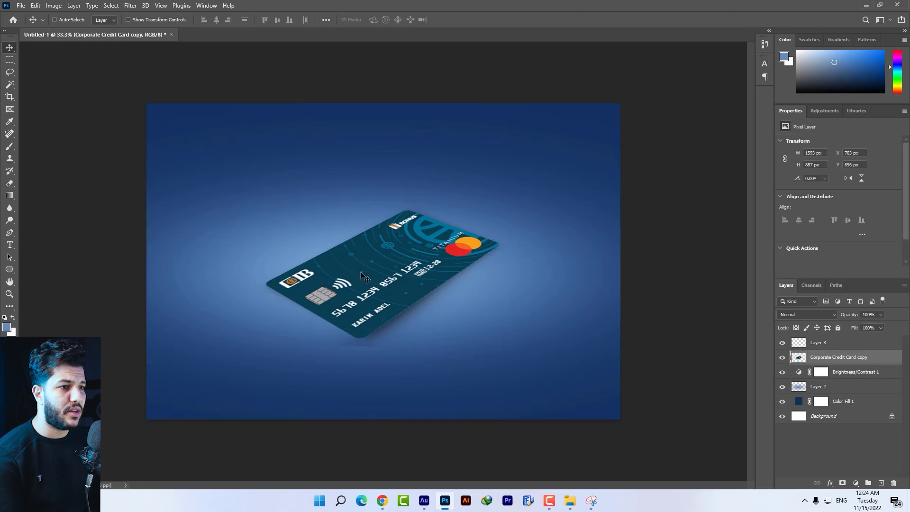
# Duplicate the card layer with Ctrl+J and raise the copy just above the original
pyautogui.moveTo(365, 276); pyautogui.dragTo(351, 192)
pyautogui.hotkey('ctrl', 'z')
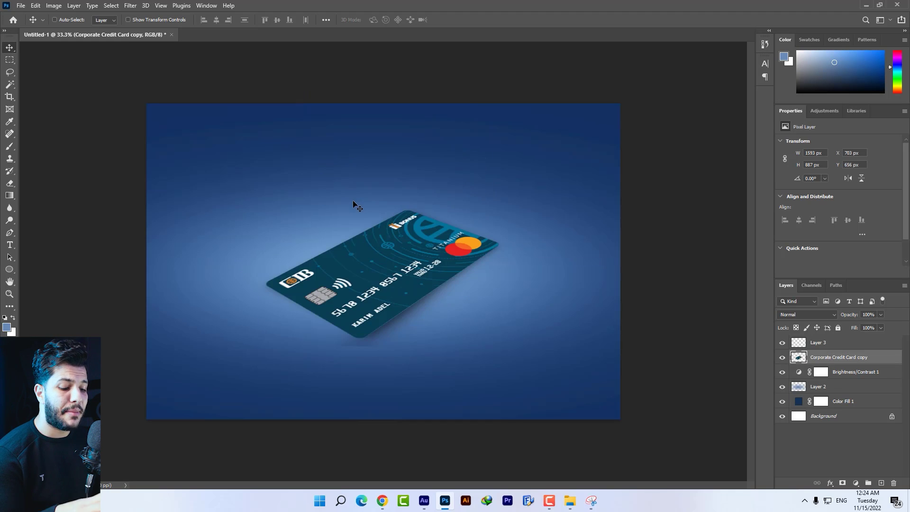
pyautogui.press('ctrl')
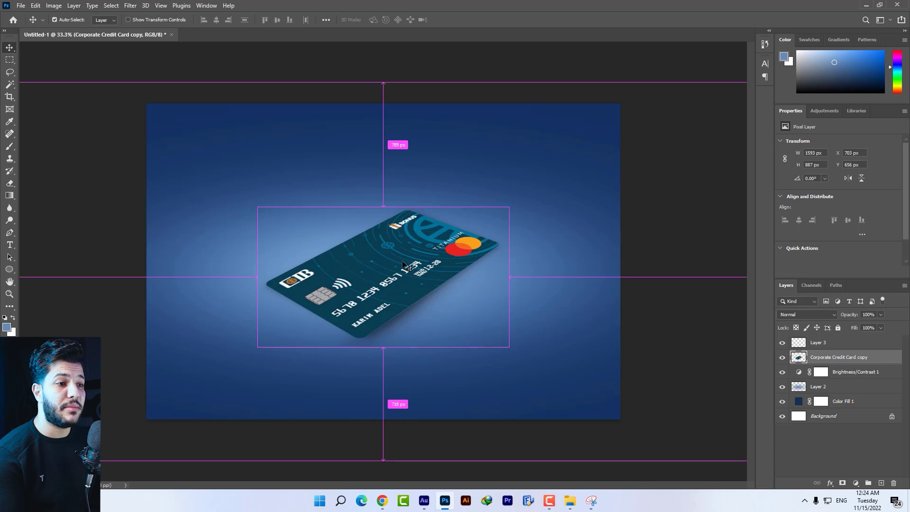
pyautogui.hotkey('ctrl', 'j')
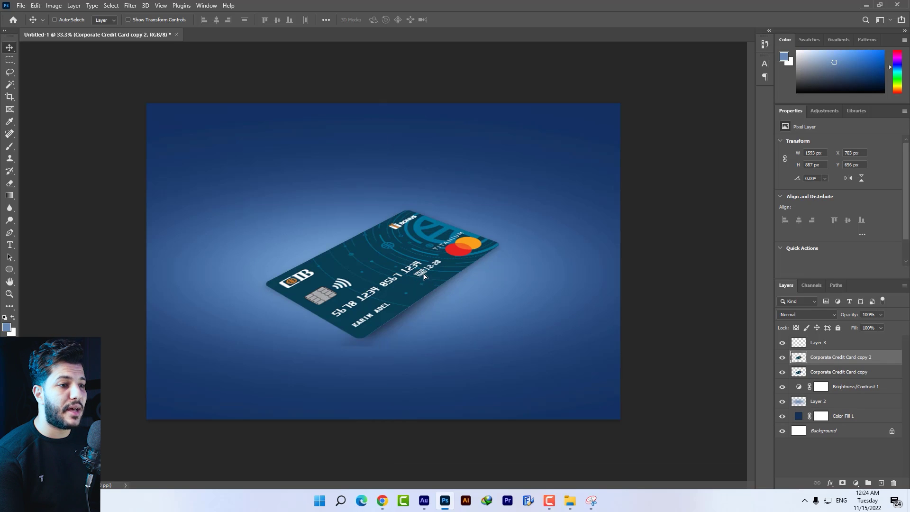
pyautogui.moveTo(423, 283); pyautogui.dragTo(419, 274)
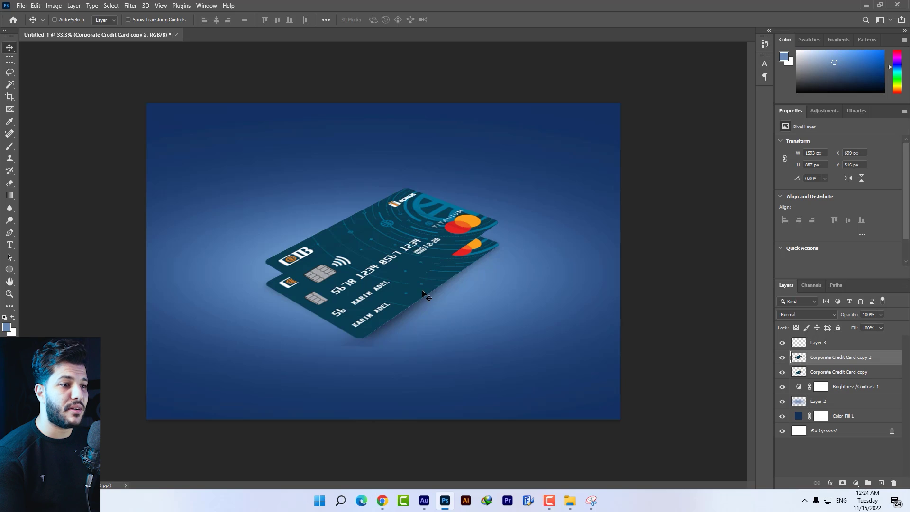
# Place the wood floor texture from the source images folder into the document
pyautogui.click(570, 501)
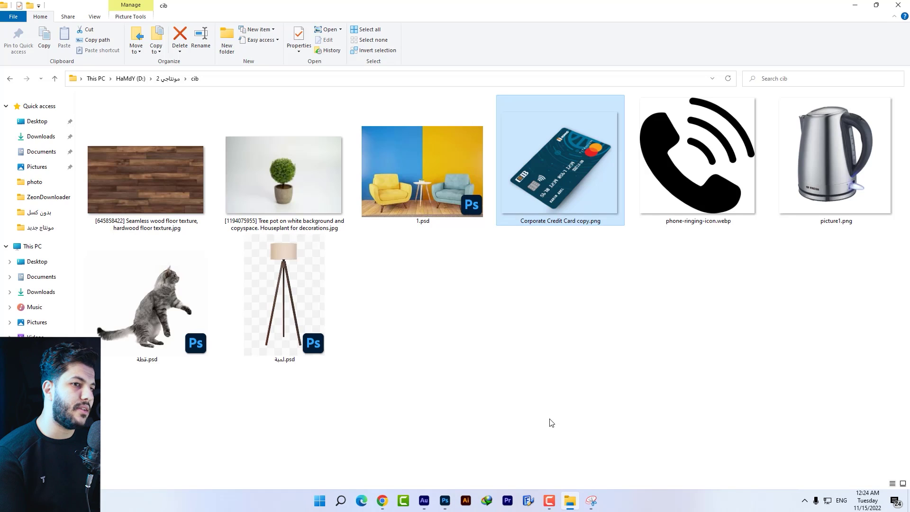
pyautogui.hotkey('alt', 'Tab')
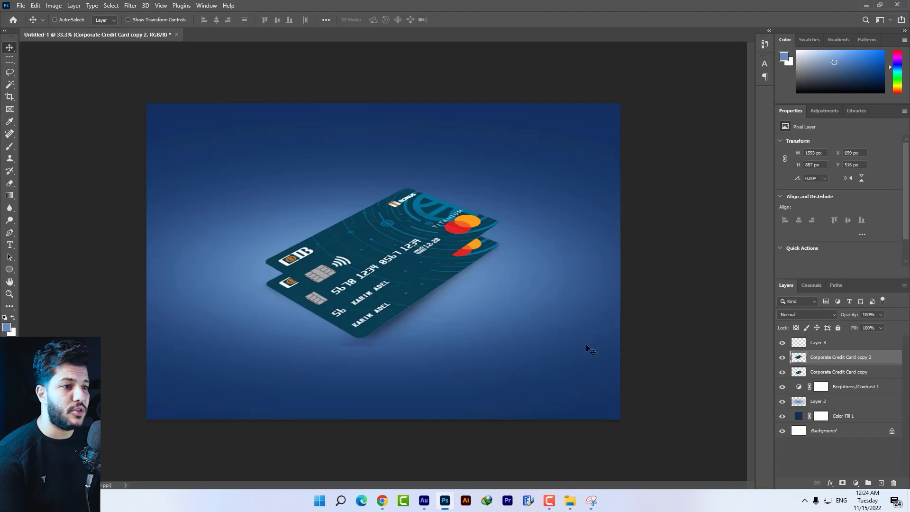
pyautogui.moveTo(428, 279); pyautogui.dragTo(435, 272)
# Clip the wood texture to the card and distort its four corners onto the card's tilted outline
pyautogui.press('Return')
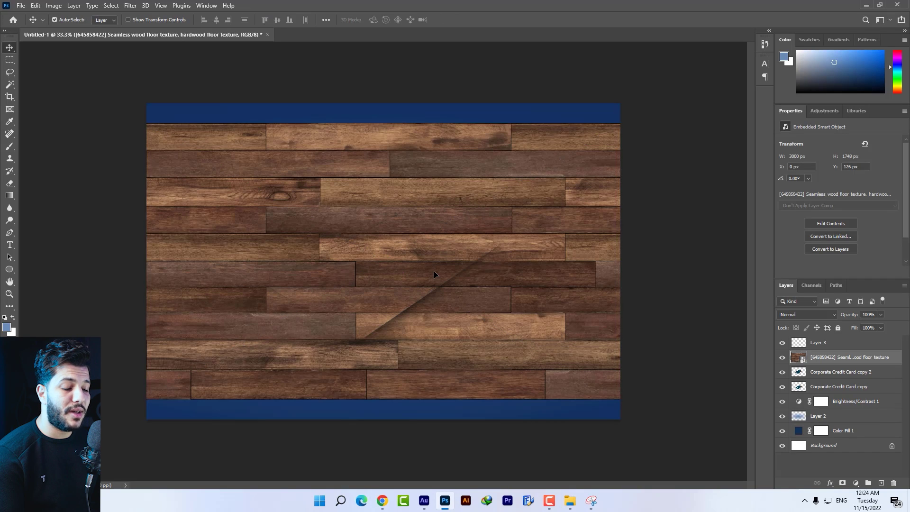
pyautogui.hotkey('ctrl', 'alt', 'g')
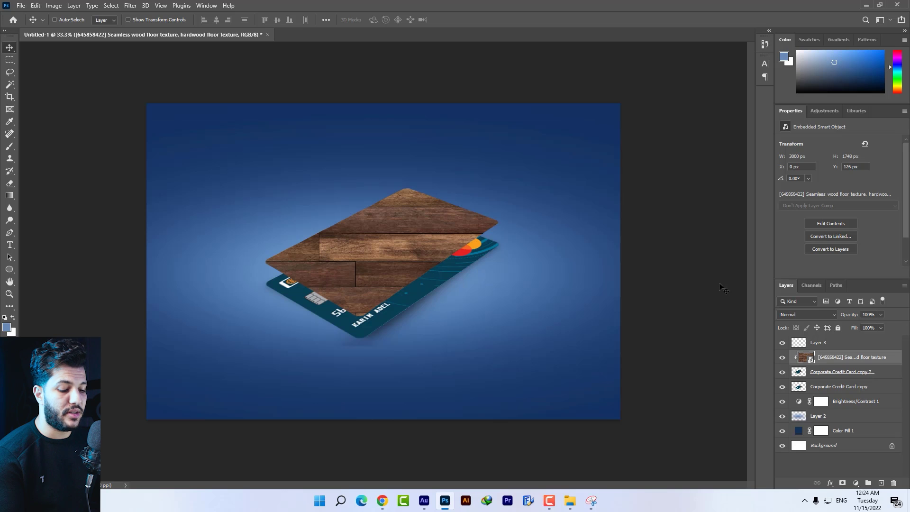
pyautogui.hotkey('ctrl', 't')
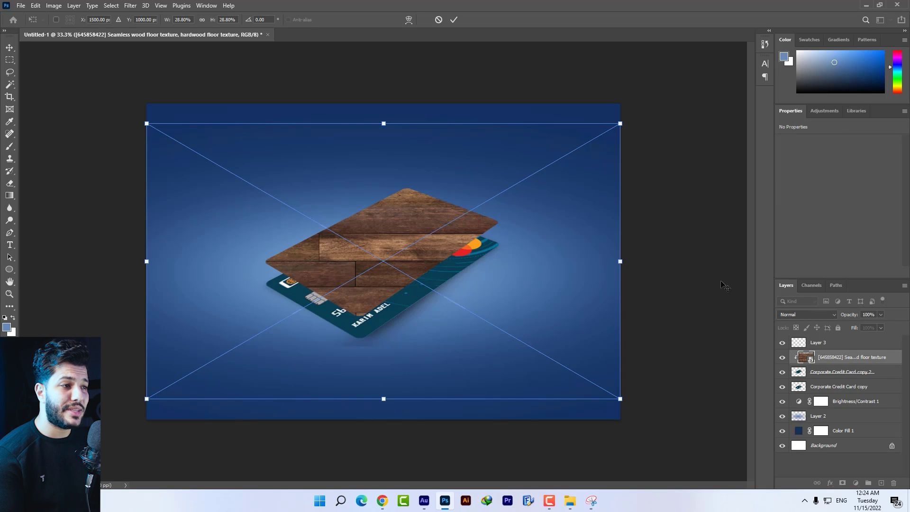
pyautogui.moveTo(620, 123); pyautogui.dragTo(405, 186)
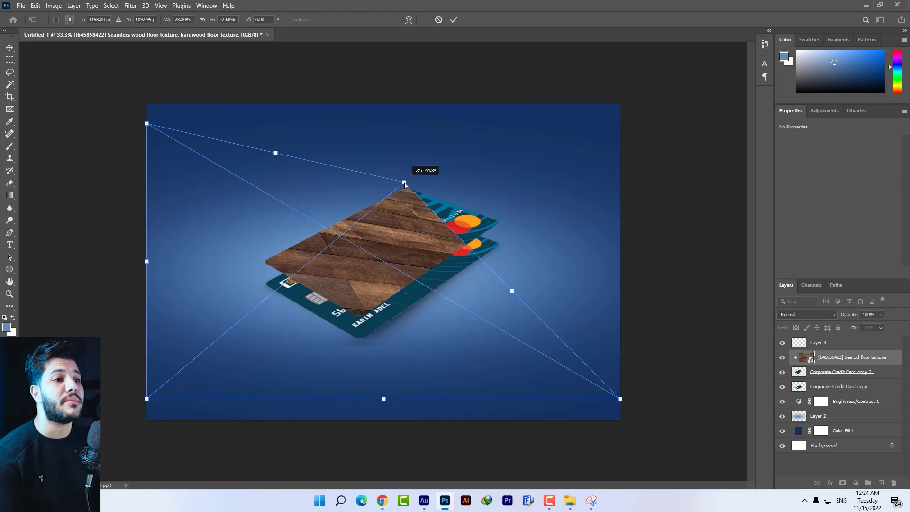
pyautogui.moveTo(621, 398); pyautogui.dragTo(500, 221)
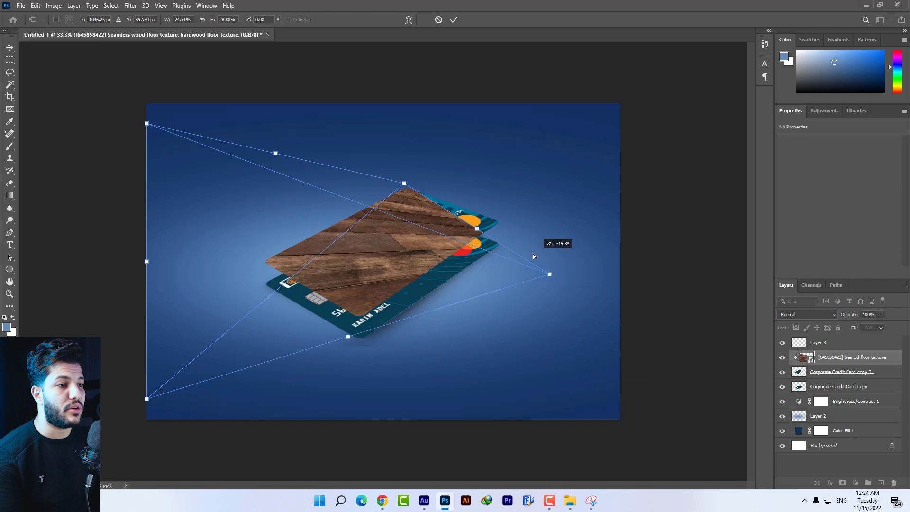
pyautogui.moveTo(147, 124); pyautogui.dragTo(263, 257)
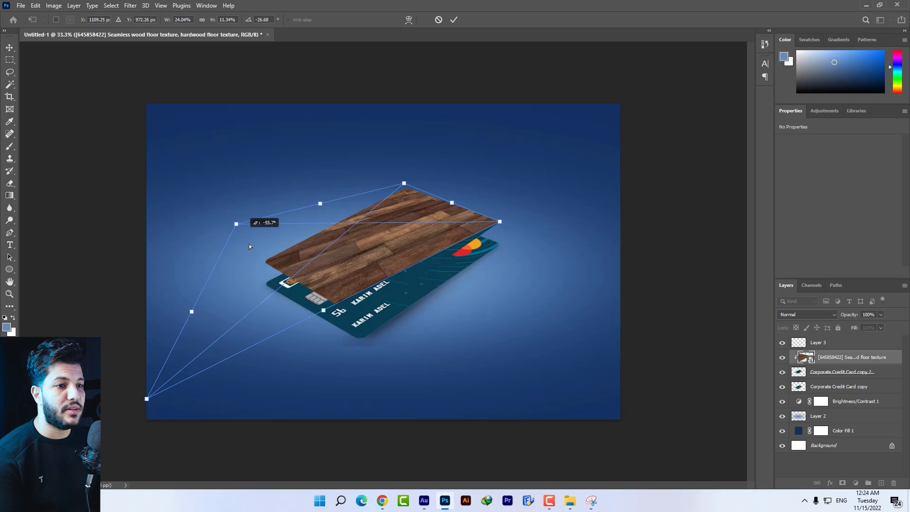
pyautogui.moveTo(146, 399); pyautogui.dragTo(351, 316)
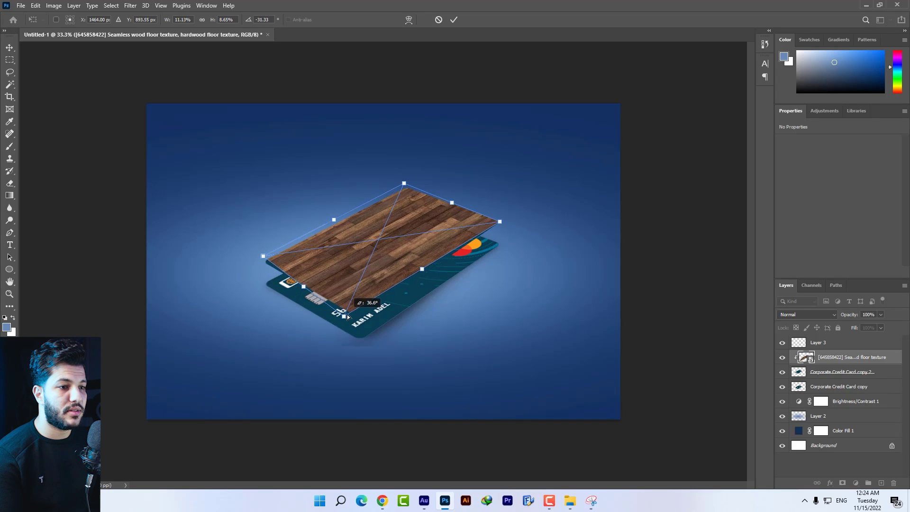
pyautogui.moveTo(263, 258); pyautogui.dragTo(265, 262)
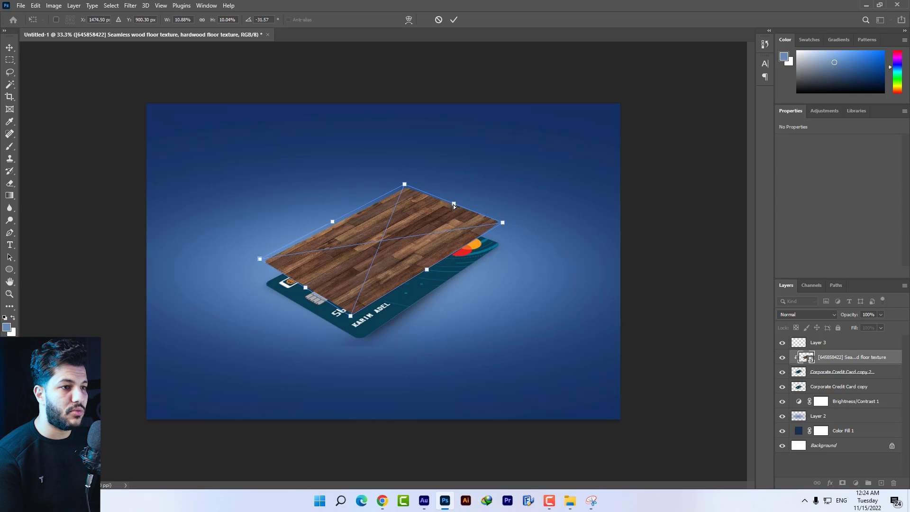
pyautogui.press('Return')
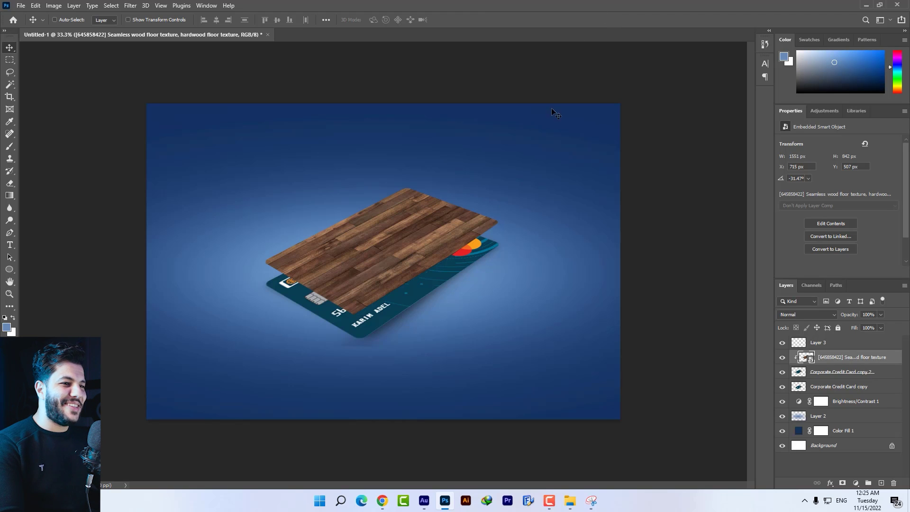
# Pick the wood texture layer from the canvas layer list, undoing a trial move
pyautogui.rightClick(397, 224)
pyautogui.click(427, 224)
pyautogui.rightClick(429, 244)
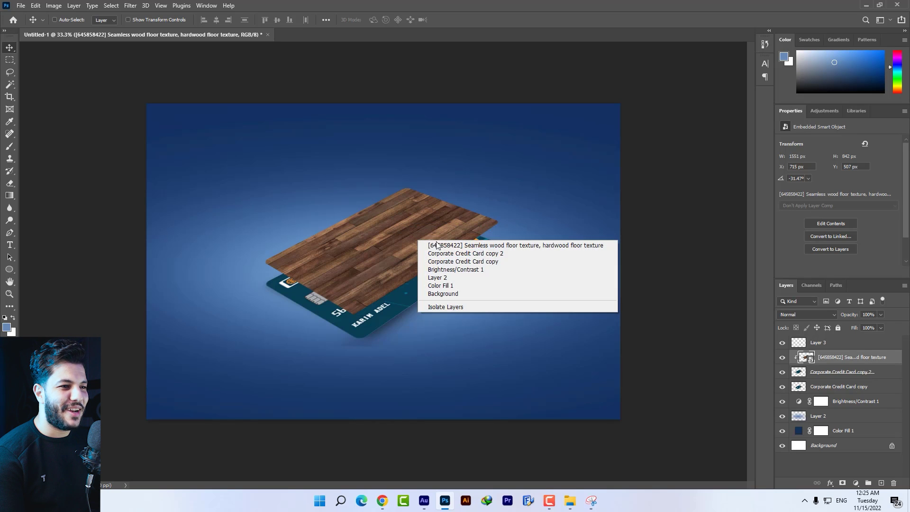
pyautogui.click(435, 245)
pyautogui.moveTo(425, 252); pyautogui.dragTo(536, 214)
pyautogui.hotkey('ctrl', 'z')
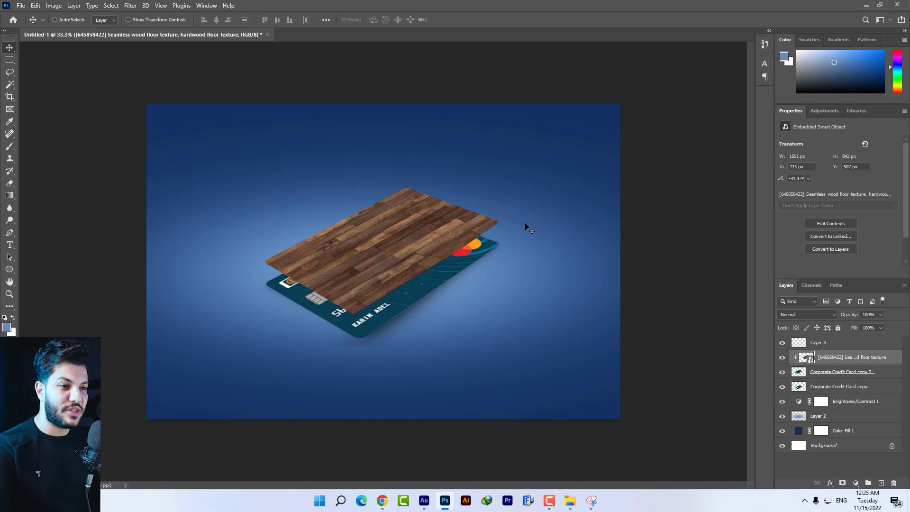
# Pair the wood with Corporate Credit Card copy 2 and raise the wood floor slightly
pyautogui.rightClick(402, 226)
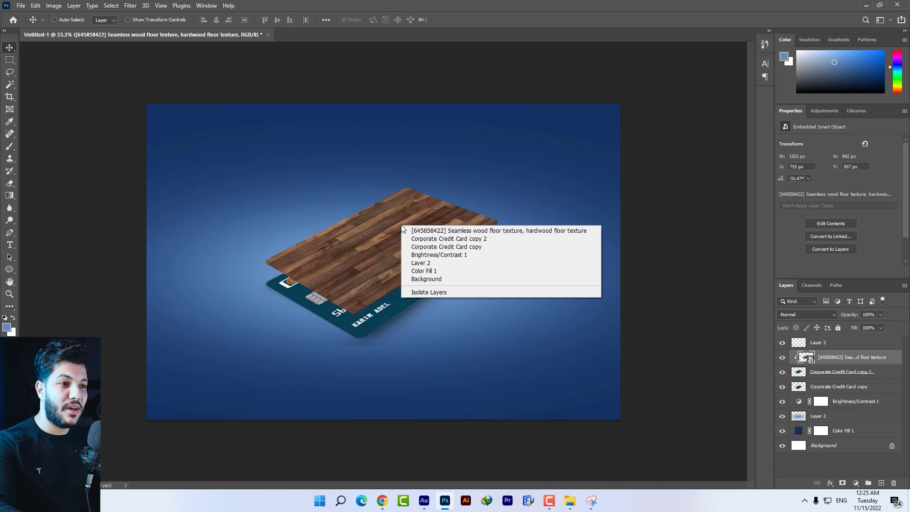
pyautogui.click(419, 242)
pyautogui.moveTo(413, 262); pyautogui.dragTo(422, 232)
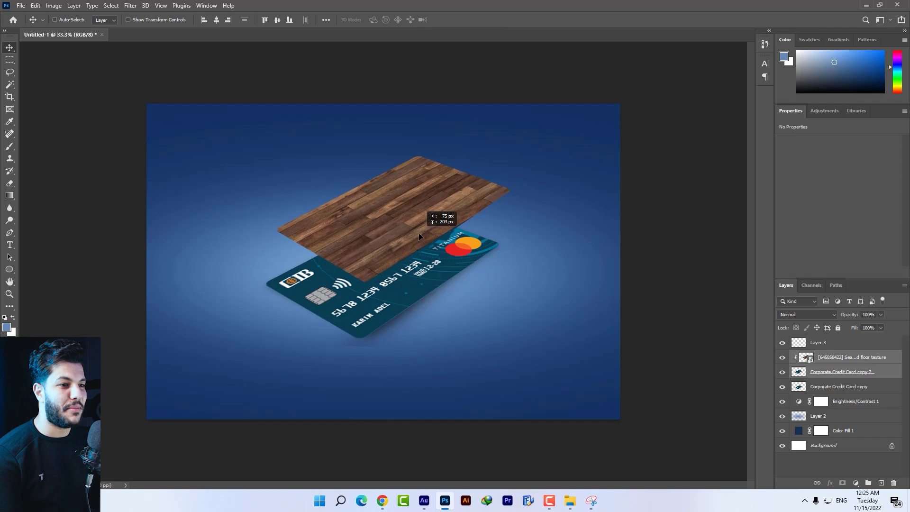
pyautogui.hotkey('ctrl', 'z')
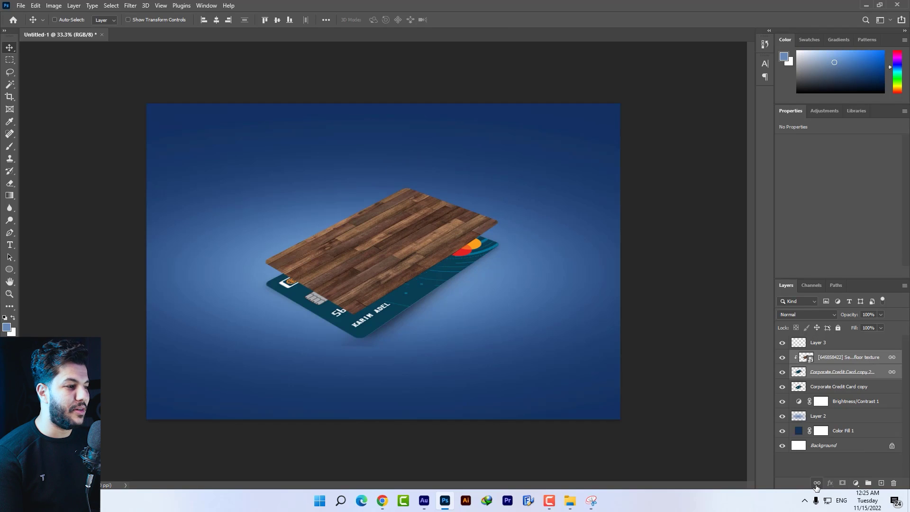
pyautogui.hotkey('ctrl', 't')
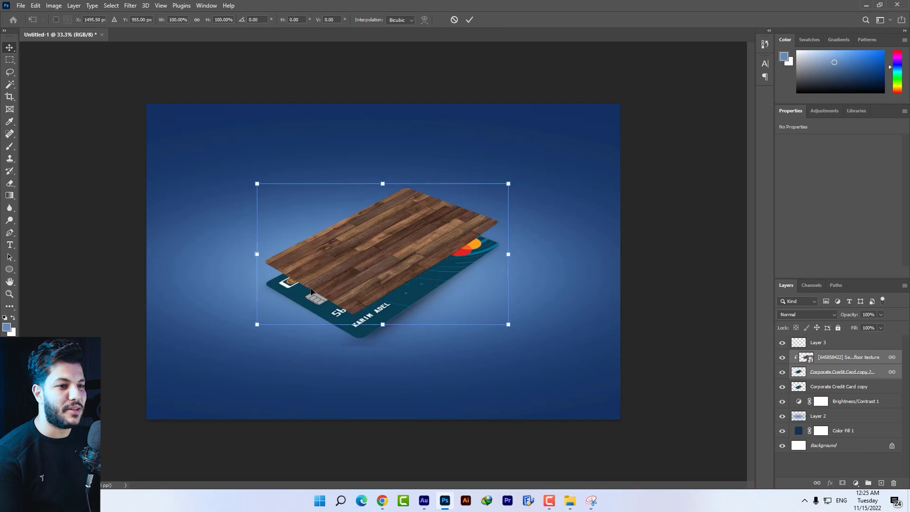
pyautogui.press('Return')
pyautogui.moveTo(443, 284)
pyautogui.mouseDown()
pyautogui.moveTo(440, 274)
pyautogui.moveTo(458, 275)
pyautogui.mouseUp()
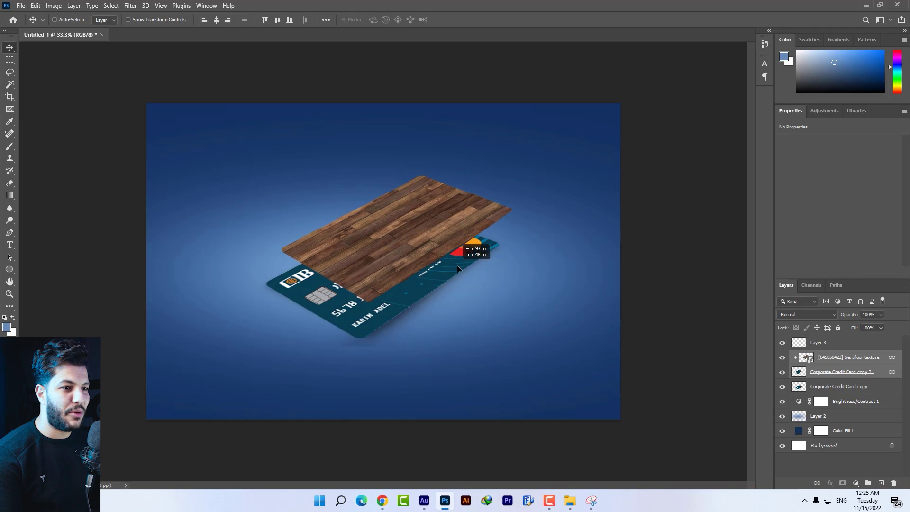
pyautogui.keyDown('ctrl'); pyautogui.click(442, 285); pyautogui.keyUp('ctrl')
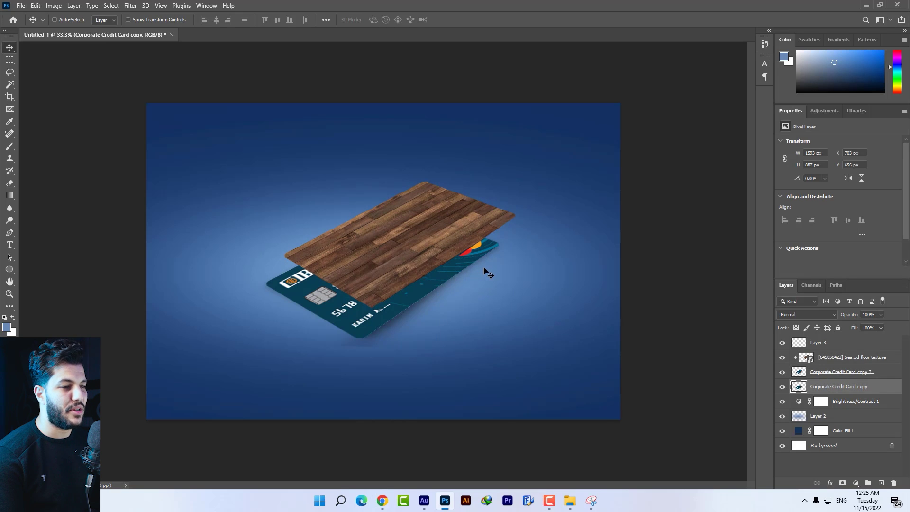
pyautogui.hotkey('alt', 'Tab')
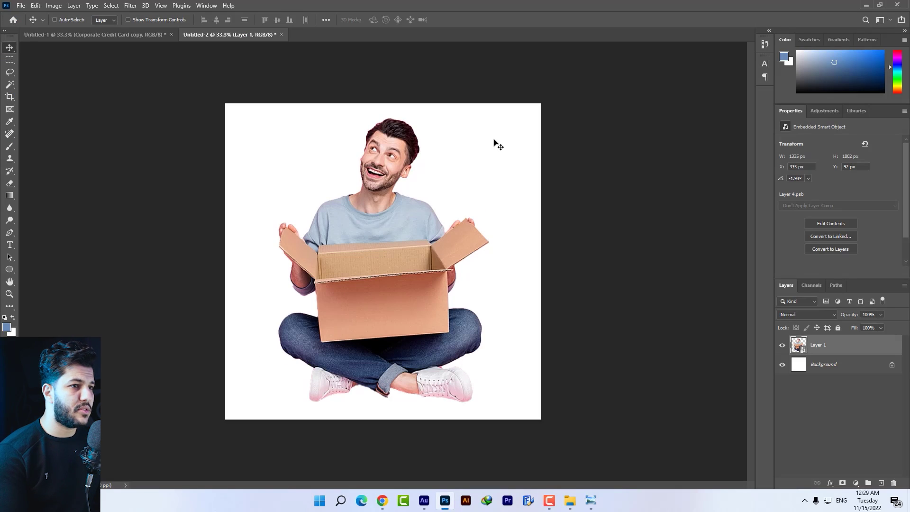
# Bring the man-with-box layer to the top of the mockup, scaled to about a third on the floor
pyautogui.moveTo(260, 89); pyautogui.dragTo(442, 203)
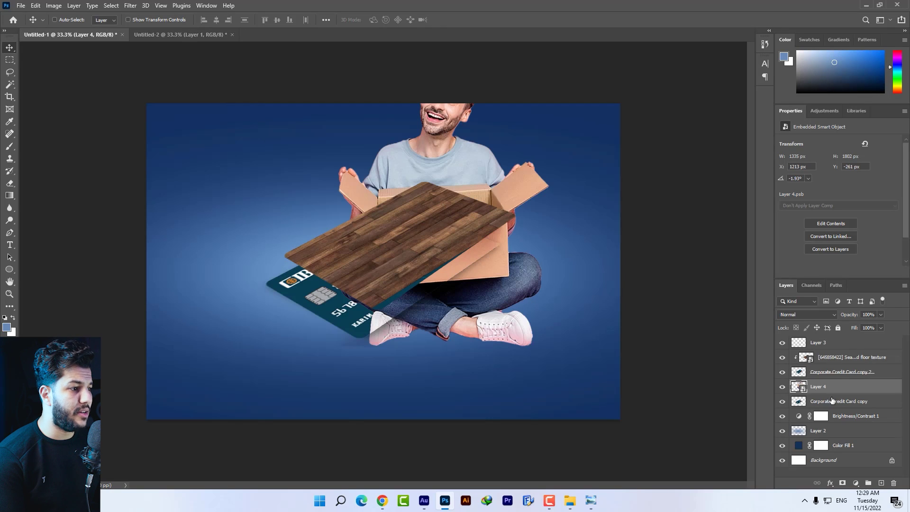
pyautogui.moveTo(831, 390); pyautogui.dragTo(824, 337)
pyautogui.hotkey('ctrl', 't')
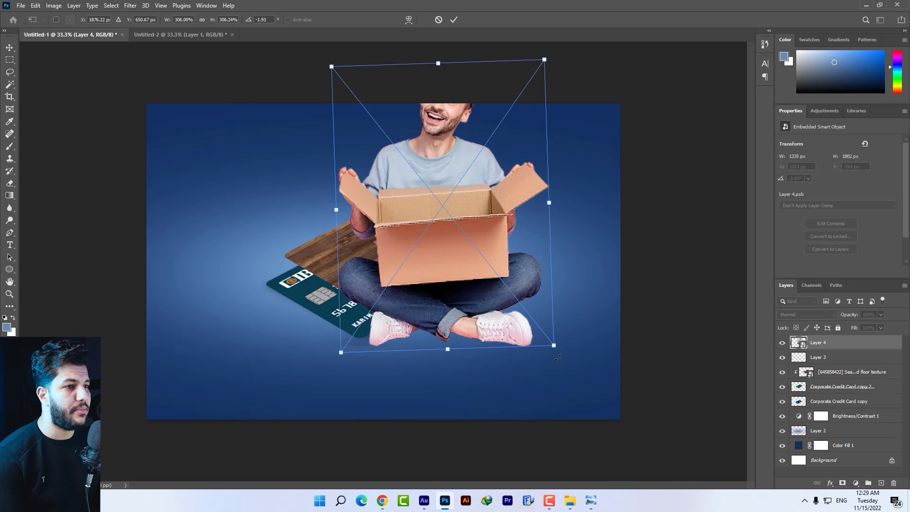
pyautogui.moveTo(558, 358); pyautogui.dragTo(437, 254)
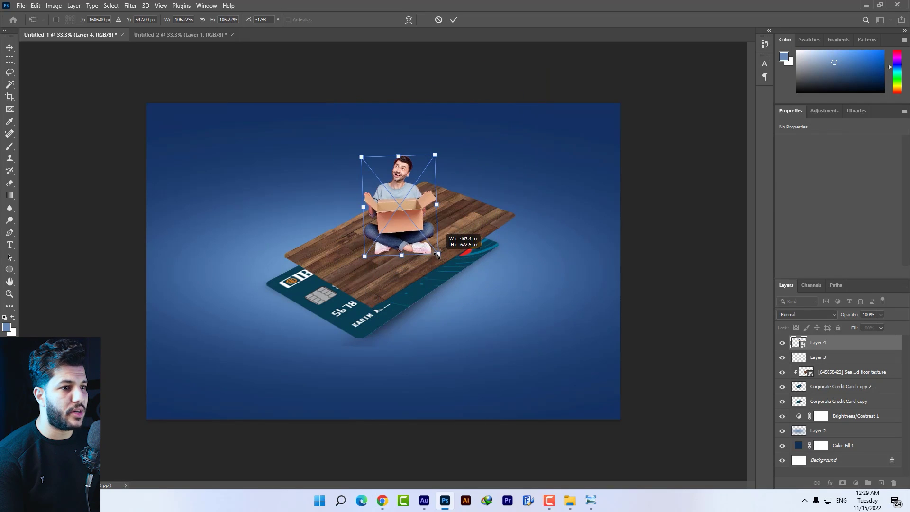
pyautogui.moveTo(424, 166); pyautogui.dragTo(414, 175)
pyautogui.press('Return')
# Select the wood floor, Corporate Credit Card copy 2 and Layer 3 together for transforming
pyautogui.rightClick(454, 219)
pyautogui.click(462, 222)
pyautogui.rightClick(462, 217)
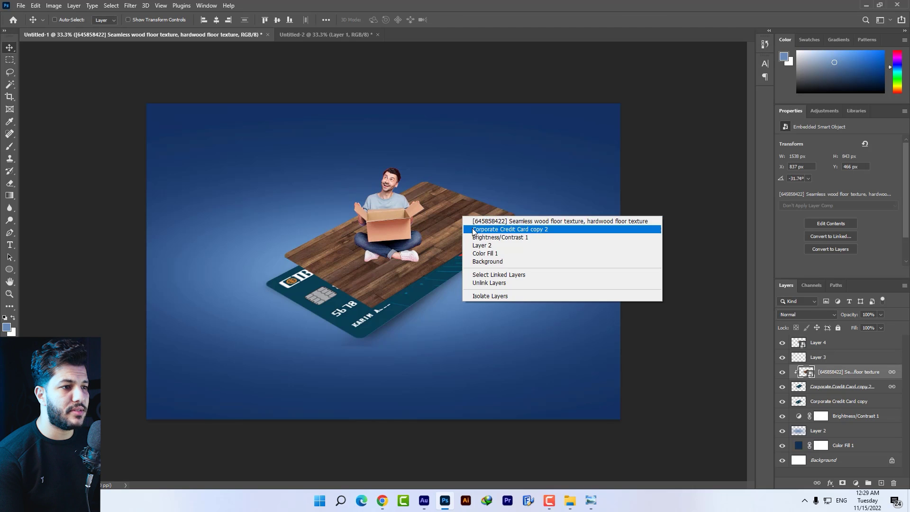
pyautogui.click(474, 229)
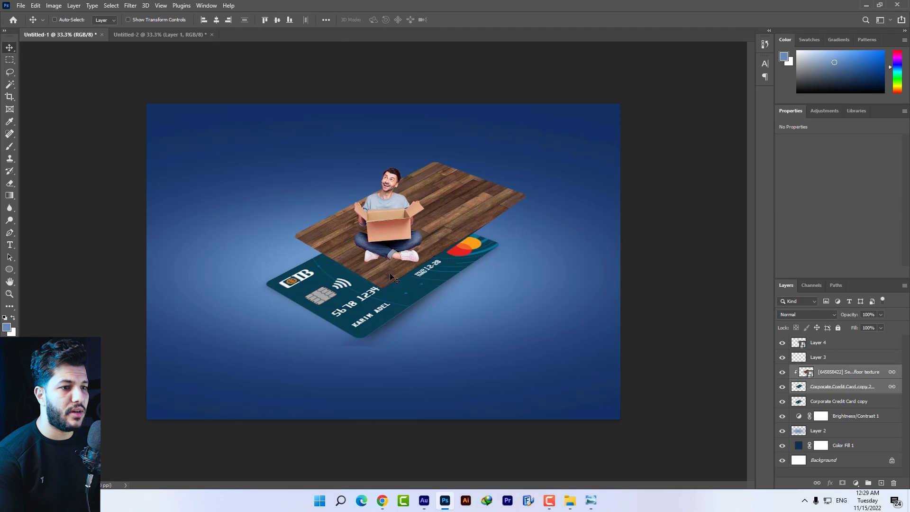
pyautogui.rightClick(330, 302)
pyautogui.rightClick(274, 292)
pyautogui.click(289, 298)
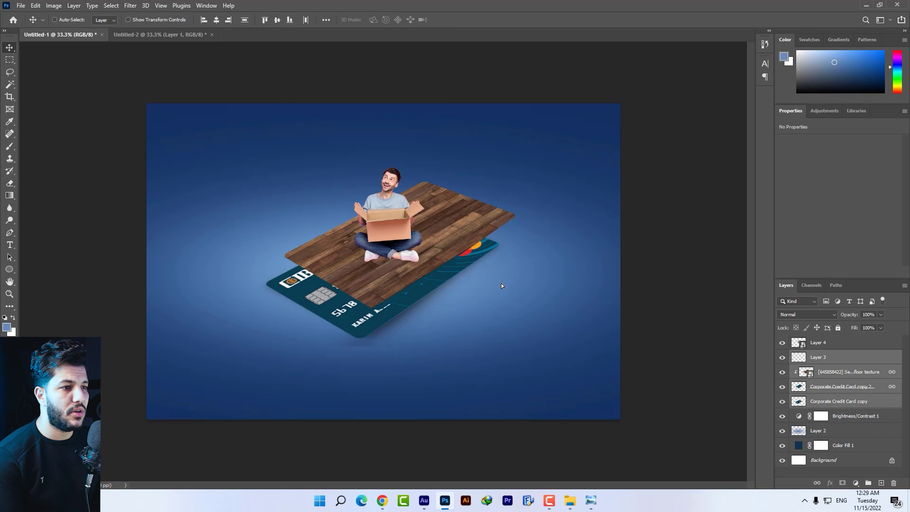
pyautogui.hotkey('ctrl', 't')
# Distort the floor and card corners into a new perspective and apply it
pyautogui.moveTo(524, 185); pyautogui.dragTo(516, 204)
pyautogui.moveTo(523, 355); pyautogui.dragTo(525, 350)
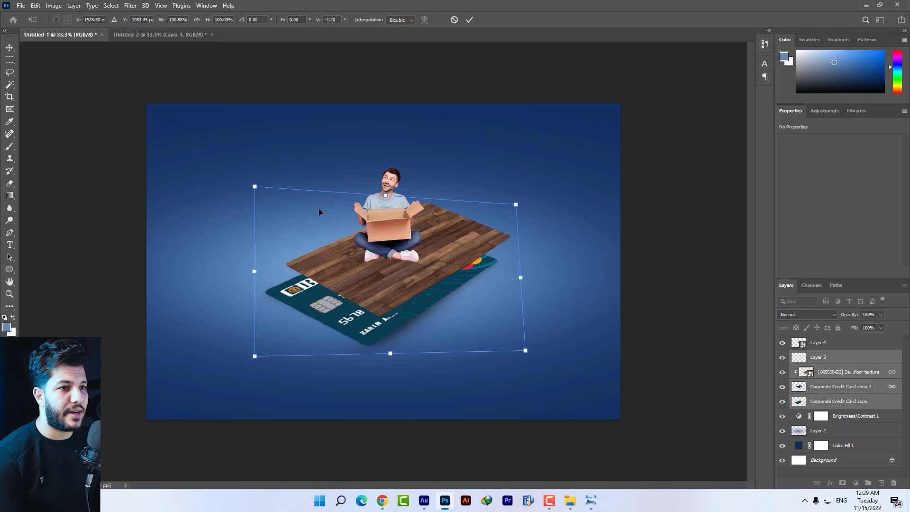
pyautogui.moveTo(260, 181); pyautogui.dragTo(425, 294)
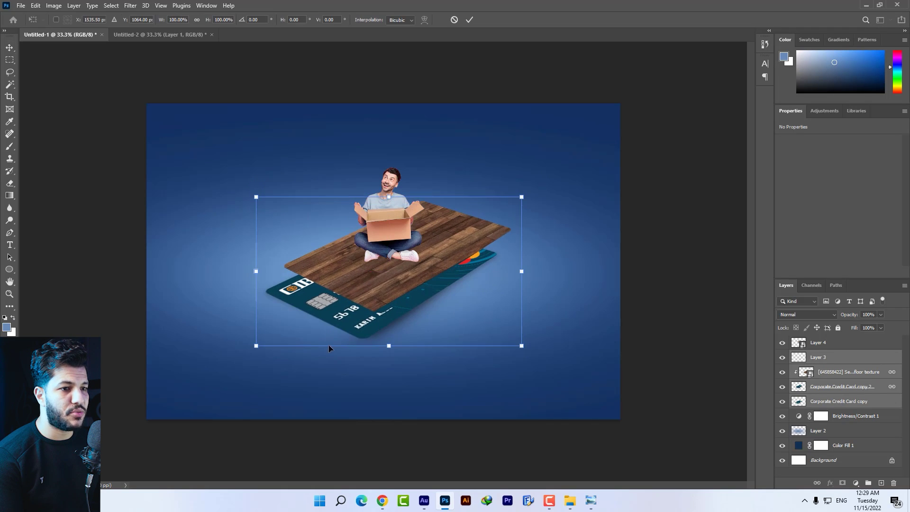
pyautogui.moveTo(256, 342); pyautogui.dragTo(258, 343)
pyautogui.moveTo(395, 353); pyautogui.dragTo(394, 346)
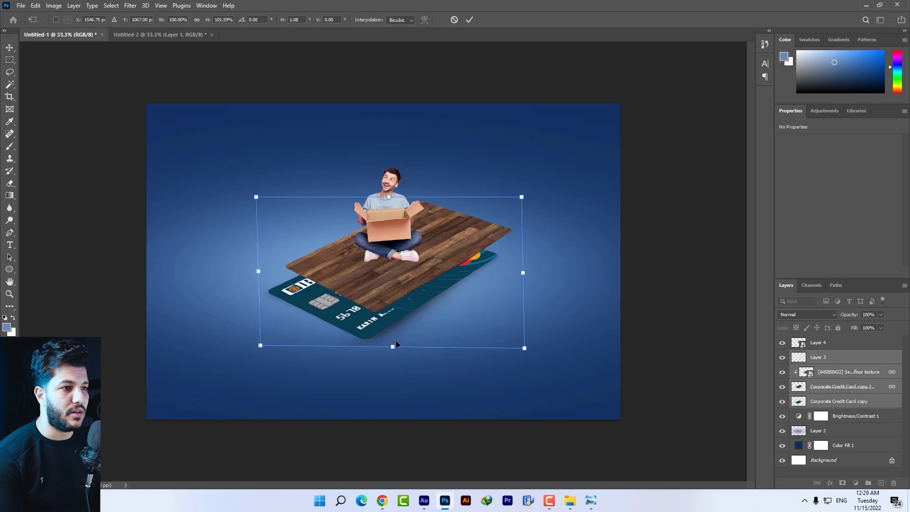
pyautogui.moveTo(522, 200); pyautogui.dragTo(519, 202)
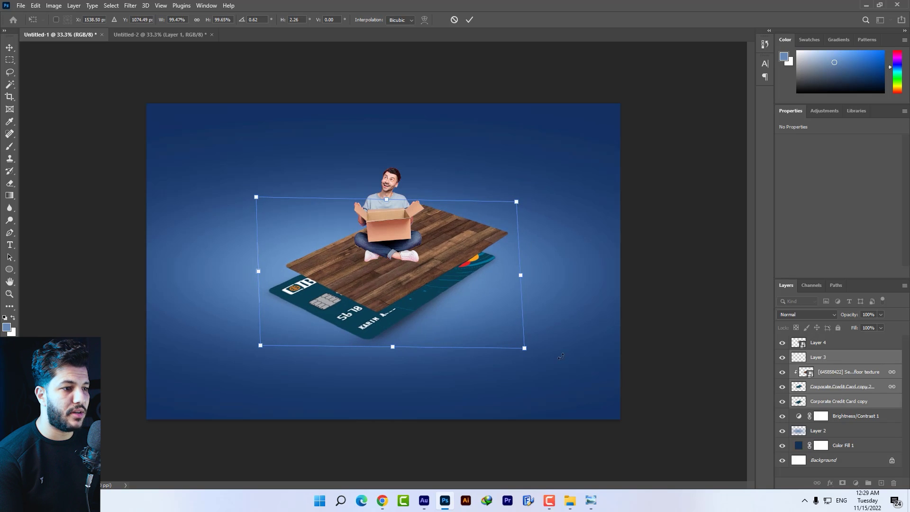
pyautogui.moveTo(526, 351); pyautogui.dragTo(528, 349)
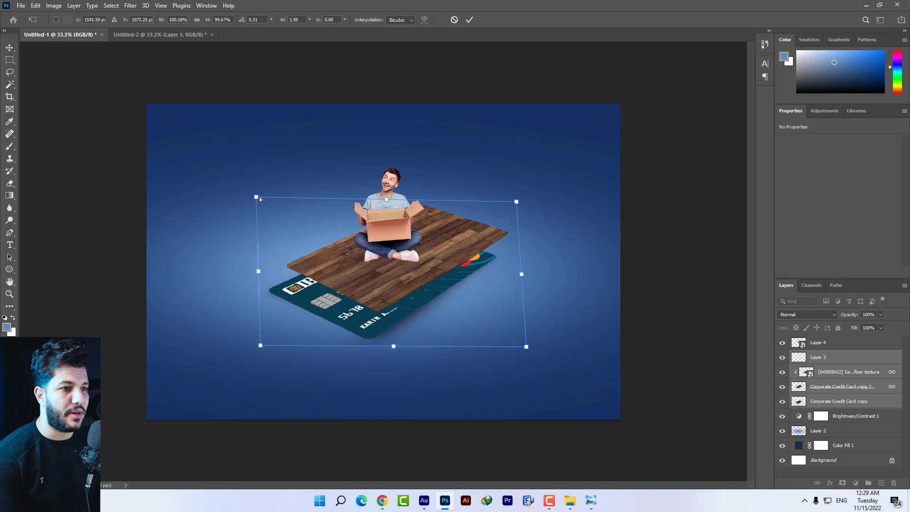
pyautogui.moveTo(256, 197); pyautogui.dragTo(262, 201)
pyautogui.press('Return')
# Shift the card scene down-left, then move the man down-left and enlarge him on the floor
pyautogui.moveTo(479, 255); pyautogui.dragTo(472, 270)
pyautogui.rightClick(394, 239)
pyautogui.click(404, 248)
pyautogui.moveTo(404, 250); pyautogui.dragTo(396, 270)
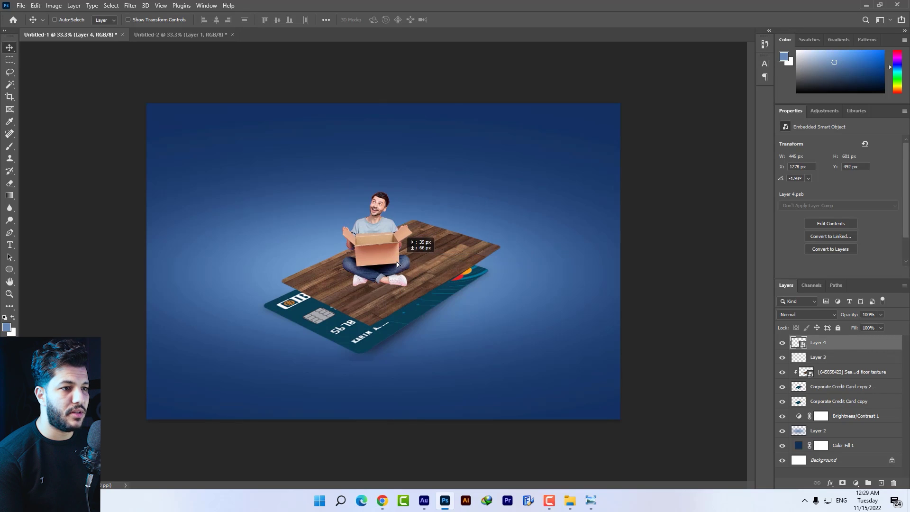
pyautogui.hotkey('ctrl', 't')
pyautogui.press('Return')
pyautogui.hotkey('ctrl', 't')
pyautogui.moveTo(403, 197); pyautogui.dragTo(417, 179)
pyautogui.press('Return')
# Open the chair image file 1.psd
pyautogui.press('Tab')
pyautogui.hotkey('alt', 'Tab')
pyautogui.doubleClick(425, 184)
# Bring the teal chair layer into the mockup and scale it to suit the floor
pyautogui.moveTo(591, 332)
pyautogui.mouseDown()
pyautogui.moveTo(201, 74)
pyautogui.moveTo(160, 24)
pyautogui.moveTo(498, 304)
pyautogui.moveTo(430, 223)
pyautogui.moveTo(452, 239)
pyautogui.mouseUp()
pyautogui.hotkey('ctrl', 't')
pyautogui.moveTo(466, 190); pyautogui.dragTo(471, 185)
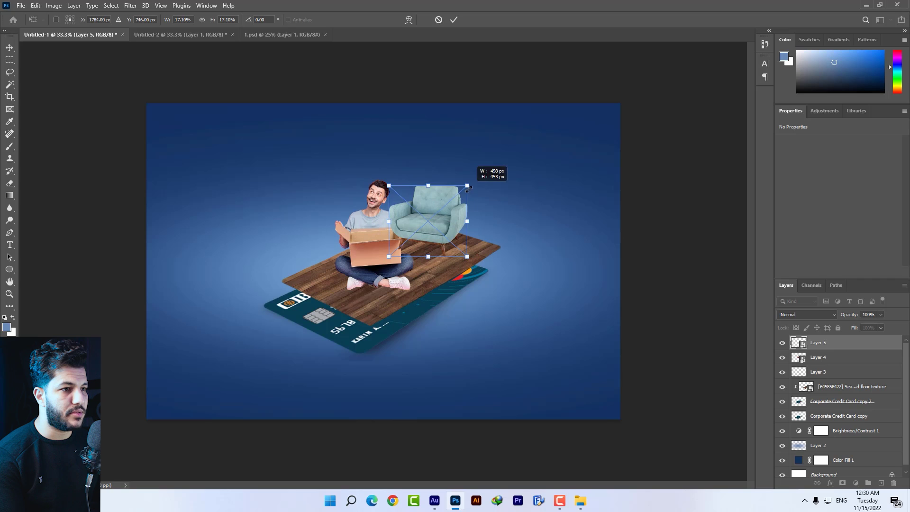
pyautogui.press('Return')
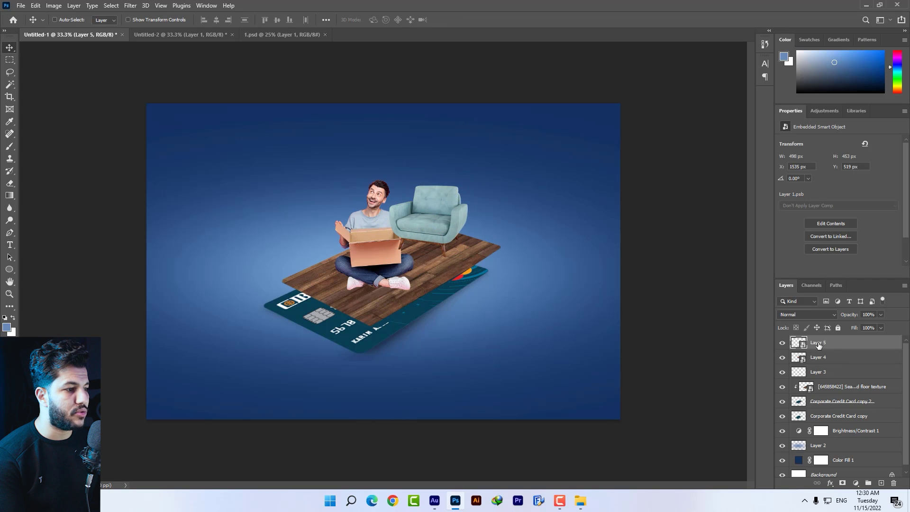
# Stack the chair layer beneath Layer 3, behind the man, and shrink it slightly
pyautogui.moveTo(819, 346); pyautogui.dragTo(818, 380)
pyautogui.moveTo(819, 342); pyautogui.dragTo(379, 259)
pyautogui.hotkey('ctrl', 't')
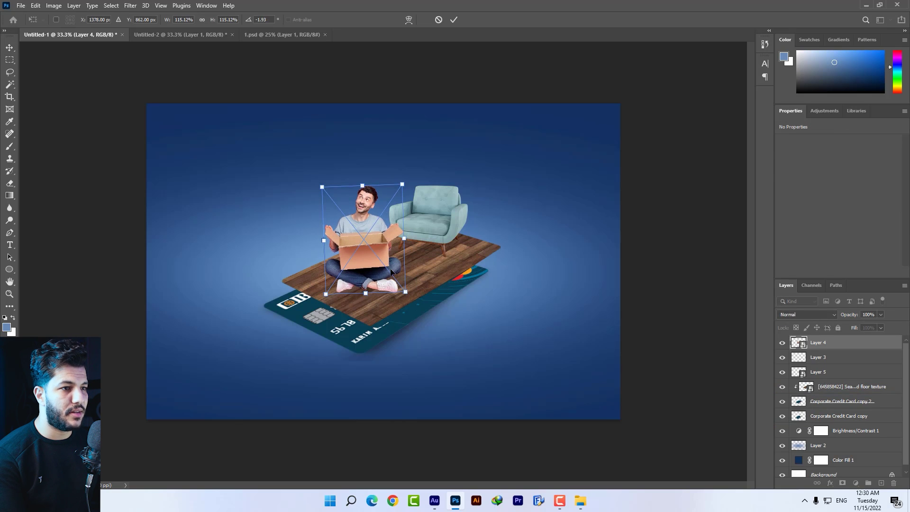
pyautogui.click(427, 223)
pyautogui.moveTo(468, 186); pyautogui.dragTo(460, 189)
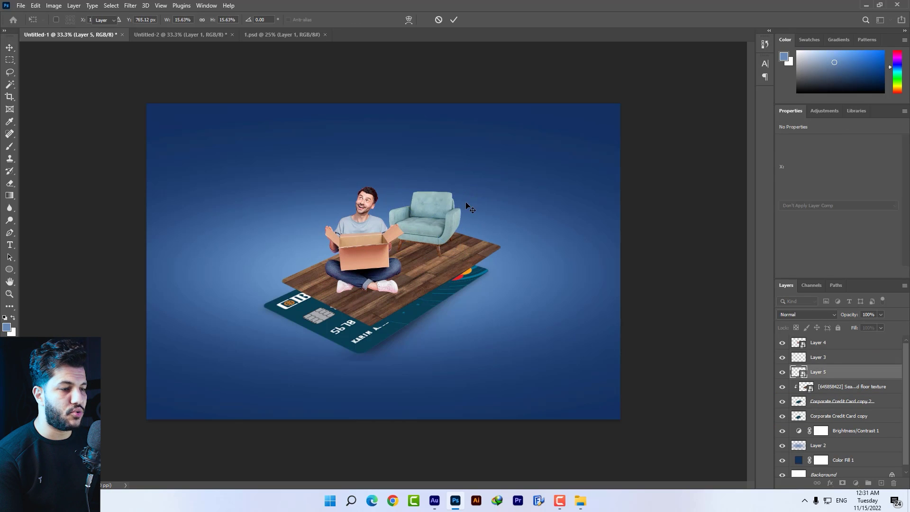
pyautogui.press('Return')
# Nudge the man's layer slightly upward on the wood floor
pyautogui.rightClick(356, 237)
pyautogui.click(370, 240)
pyautogui.moveTo(387, 238); pyautogui.dragTo(388, 232)
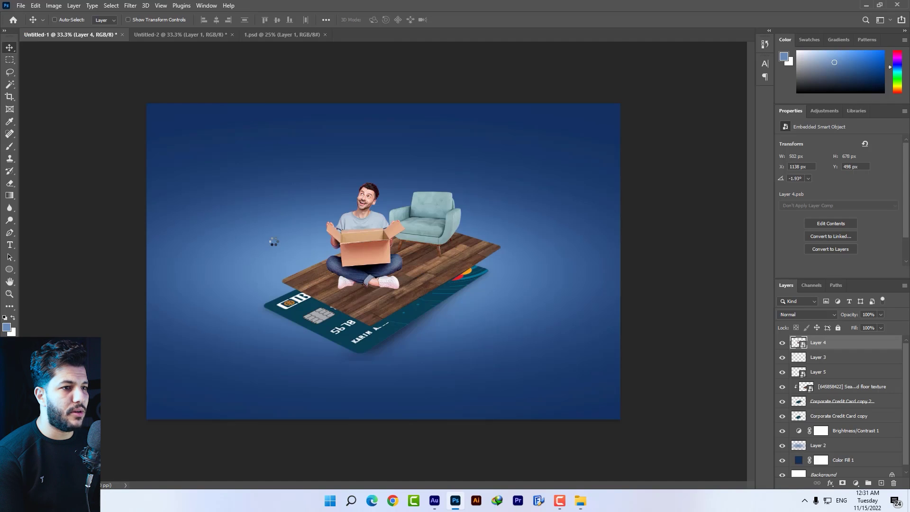
pyautogui.click(155, 36)
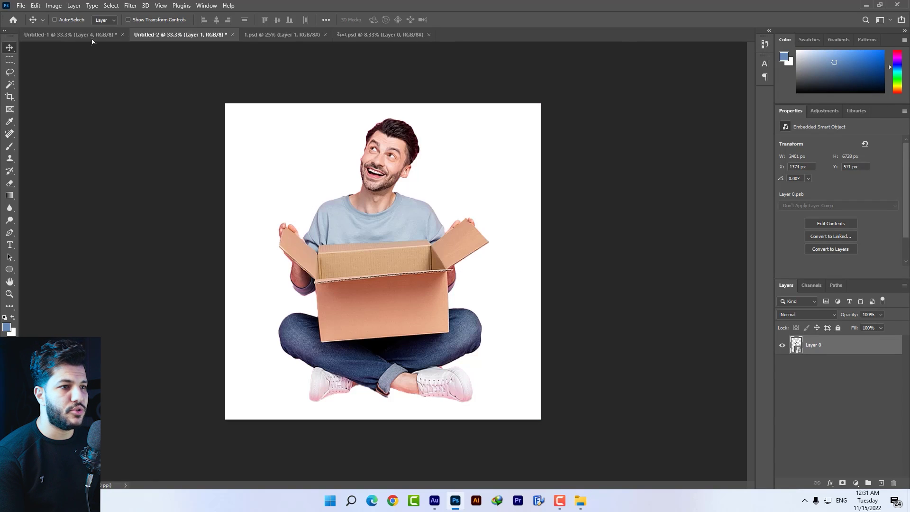
# Paste the floor lamp into the card mockup and shrink it down
pyautogui.click(92, 39)
pyautogui.hotkey('ctrl', 'v')
pyautogui.hotkey('ctrl', 't')
pyautogui.hotkey('ctrl', '-')
pyautogui.hotkey('ctrl', '-')
pyautogui.hotkey('ctrl', '-')
pyautogui.moveTo(456, 431); pyautogui.dragTo(408, 307)
pyautogui.press('Return')
pyautogui.hotkey('ctrl', '+')
pyautogui.hotkey('ctrl', '+')
pyautogui.hotkey('ctrl', '+')
# Set the lamp below the chair, move lamp and armchair together, and shift the man slightly right
pyautogui.hotkey('ctrl', '[')
pyautogui.hotkey('ctrl', '[')
pyautogui.hotkey('ctrl', '[')
pyautogui.moveTo(434, 244); pyautogui.dragTo(404, 231)
pyautogui.hotkey('ctrl', 't')
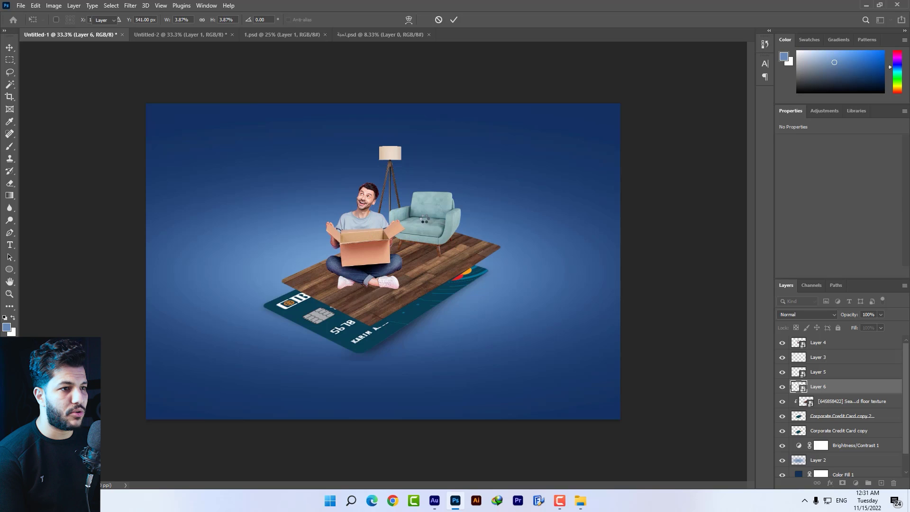
pyautogui.press('Return')
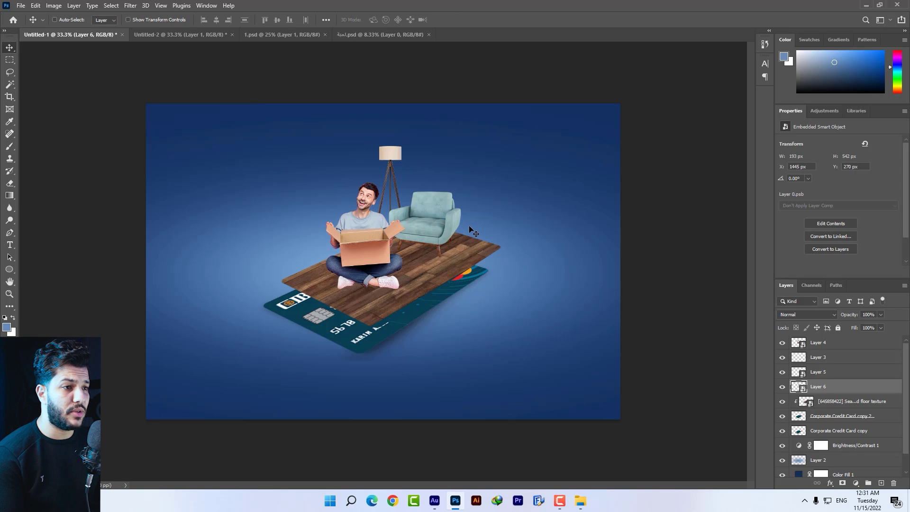
pyautogui.moveTo(442, 225)
pyautogui.mouseDown()
pyautogui.moveTo(437, 209)
pyautogui.moveTo(443, 220)
pyautogui.mouseUp()
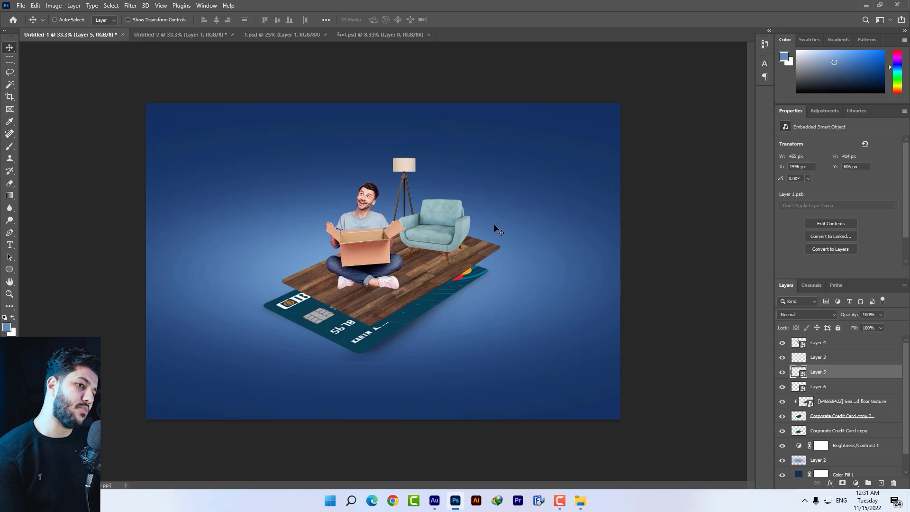
pyautogui.moveTo(341, 274); pyautogui.dragTo(351, 278)
pyautogui.rightClick(332, 284)
# Group the card, wood floor and Layer 3 into Group 1 below the furniture layers
pyautogui.click(339, 289)
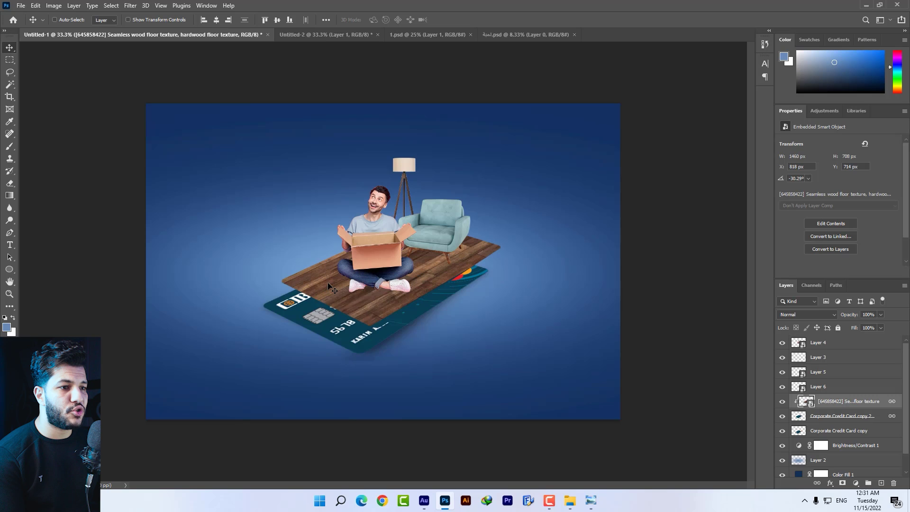
pyautogui.rightClick(331, 287)
pyautogui.click(351, 309)
pyautogui.press('ctrl')
pyautogui.moveTo(387, 348); pyautogui.dragTo(469, 412)
pyautogui.hotkey('ctrl', 'g')
pyautogui.hotkey('ctrl', 't')
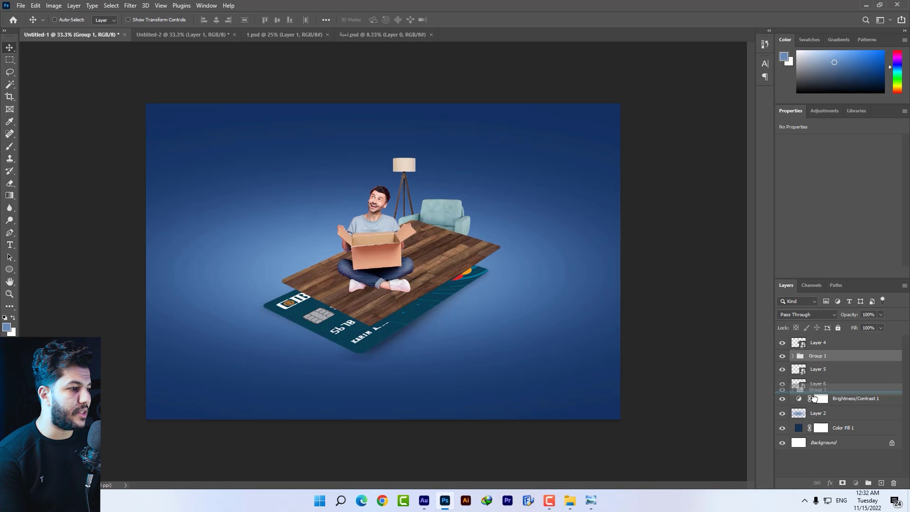
pyautogui.moveTo(822, 360); pyautogui.dragTo(818, 392)
# Skew and reshape the floor-and-card group so its right side drops, then re-tilt it
pyautogui.moveTo(242, 294); pyautogui.dragTo(246, 283)
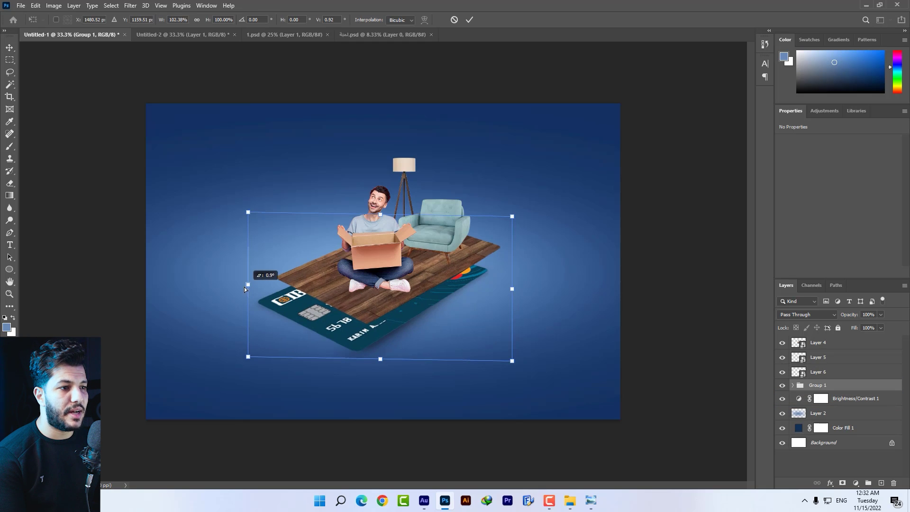
pyautogui.moveTo(510, 290); pyautogui.dragTo(517, 300)
pyautogui.moveTo(381, 364); pyautogui.dragTo(369, 365)
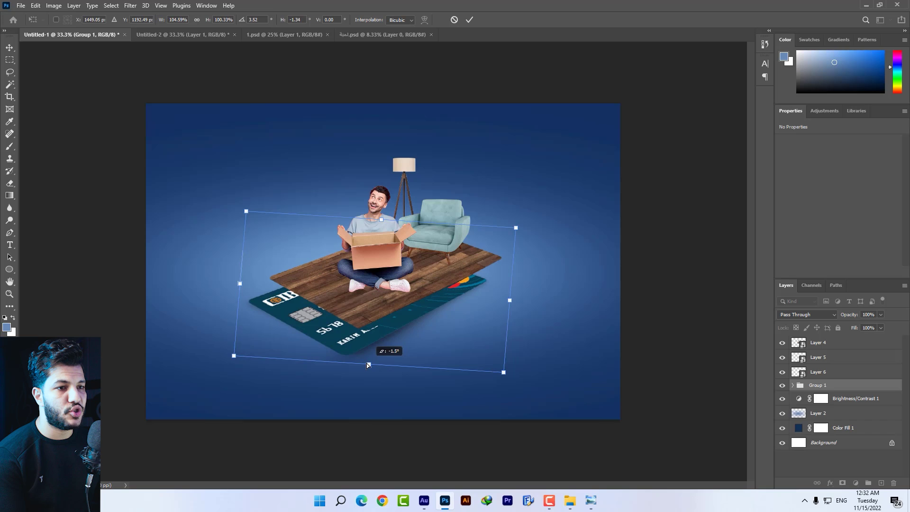
pyautogui.moveTo(246, 284); pyautogui.dragTo(245, 286)
pyautogui.moveTo(256, 218); pyautogui.dragTo(267, 222)
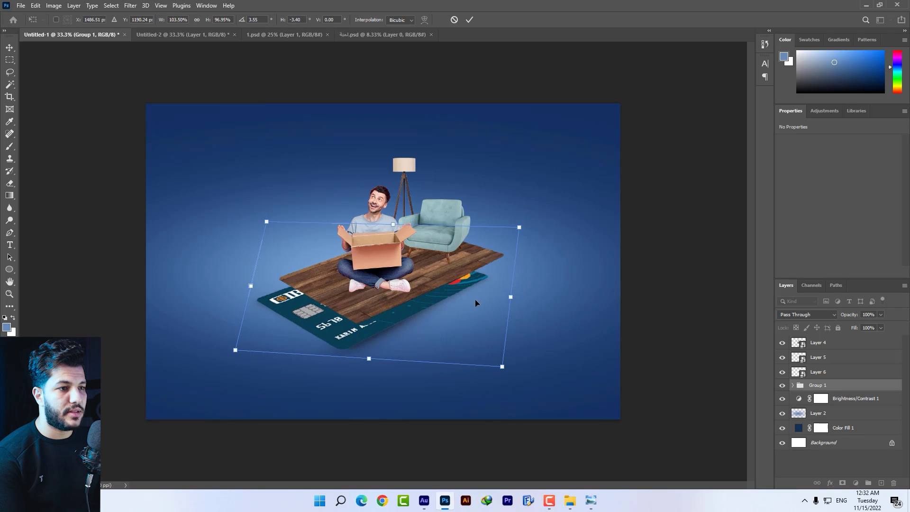
pyautogui.press('Return')
pyautogui.moveTo(451, 295); pyautogui.dragTo(460, 295)
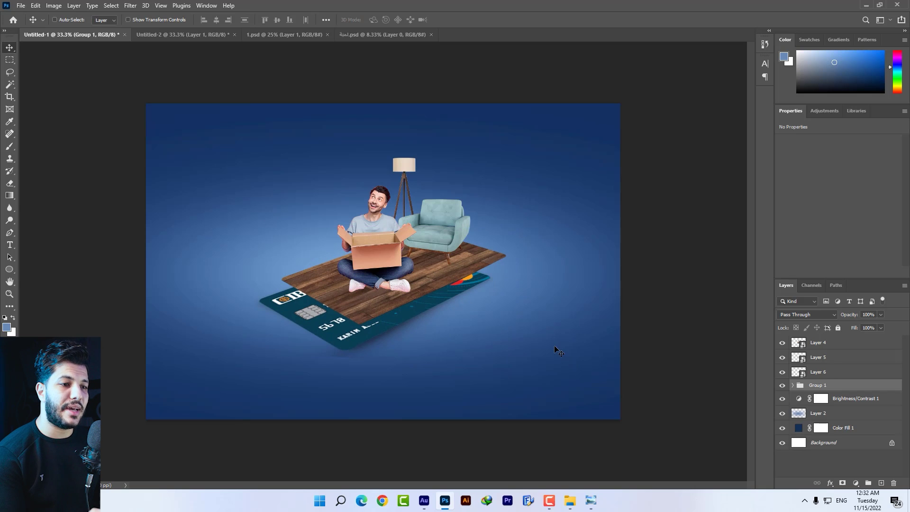
pyautogui.hotkey('ctrl', 't')
pyautogui.moveTo(520, 362); pyautogui.dragTo(559, 372)
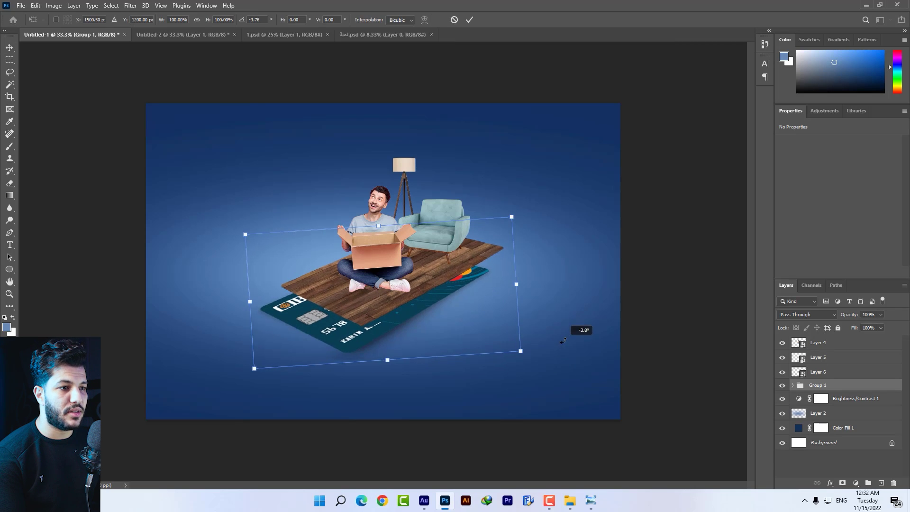
pyautogui.press('Return')
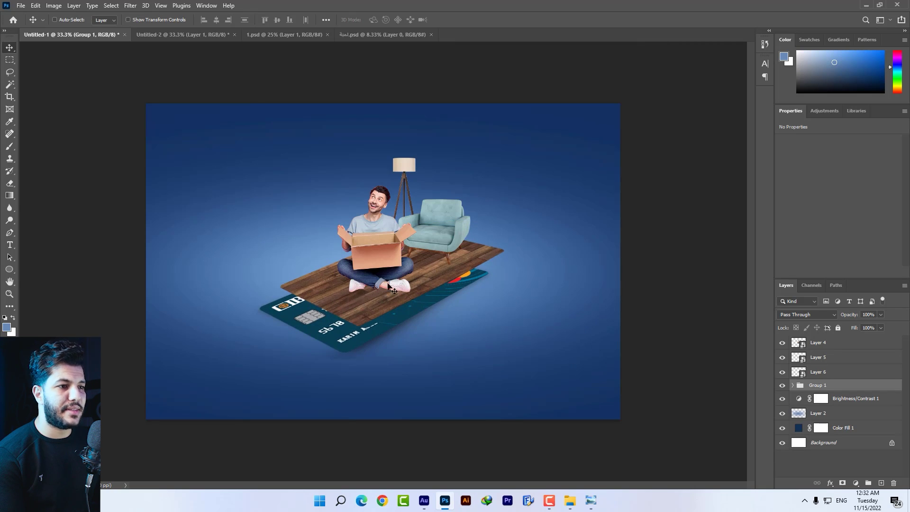
# Move the armchair right along the floor and settle the lamp slightly lower
pyautogui.moveTo(430, 232); pyautogui.dragTo(454, 242)
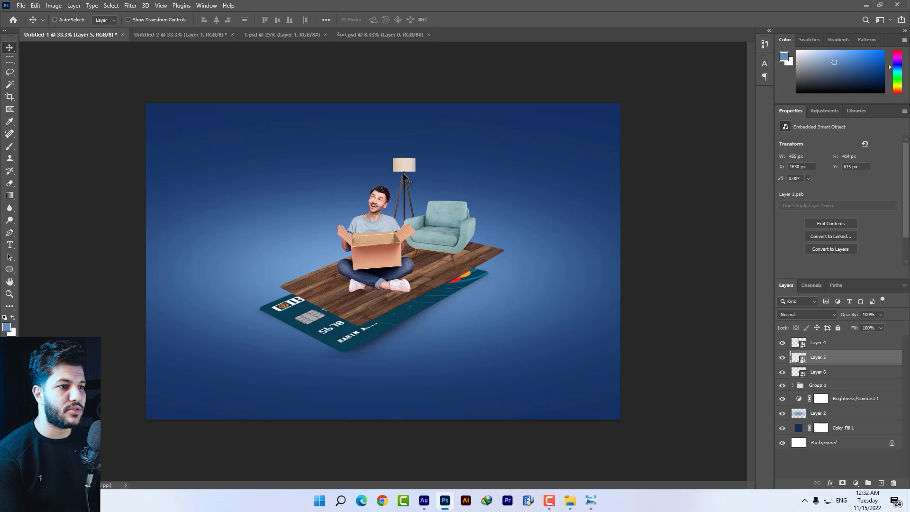
pyautogui.moveTo(404, 176); pyautogui.dragTo(404, 181)
pyautogui.moveTo(467, 250); pyautogui.dragTo(468, 249)
pyautogui.hotkey('ctrl', 't')
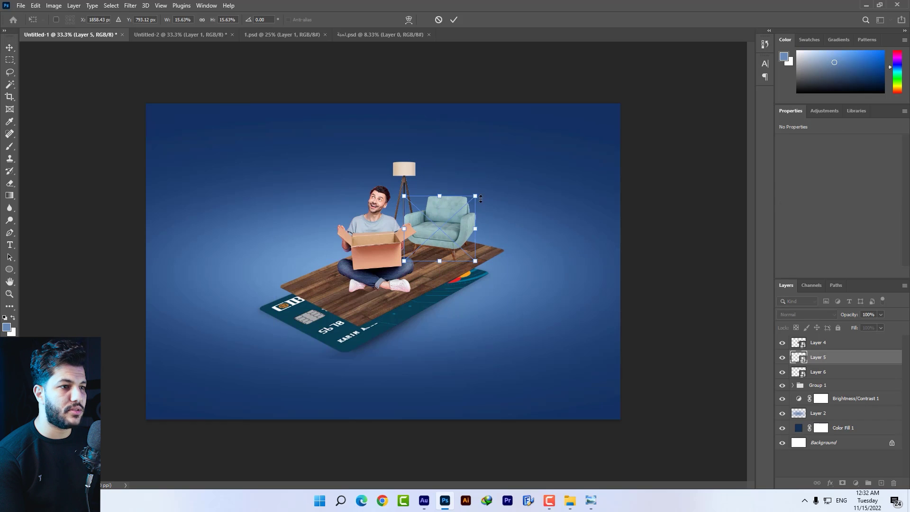
pyautogui.press('Return')
# Open the potted tree image and fit it in view
pyautogui.press('super+Tab')
pyautogui.click(550, 61)
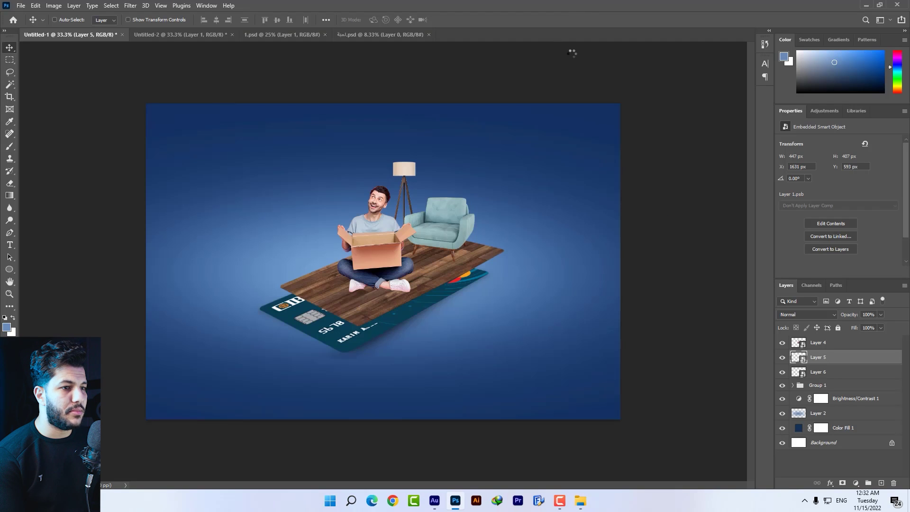
pyautogui.press('w')
pyautogui.hotkey('ctrl', '+')
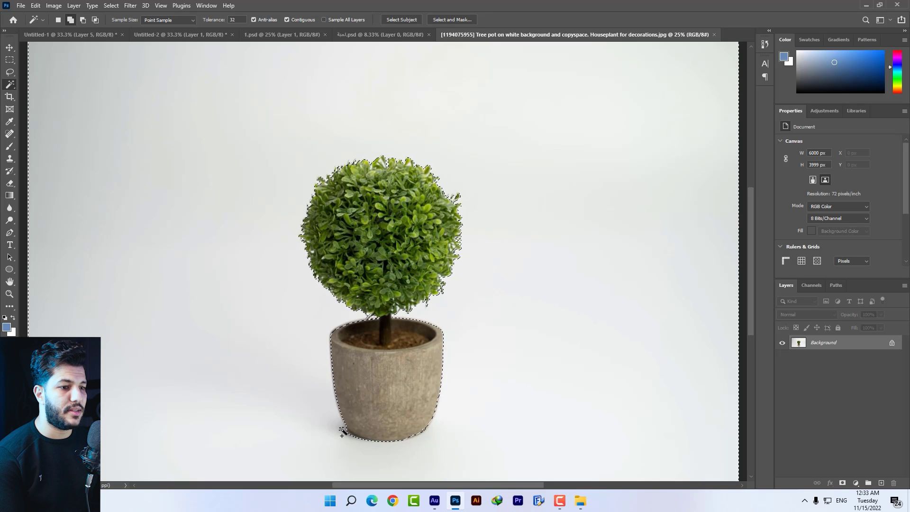
# Zoom in on the tree and extend the white-background selection with Select > Similar
pyautogui.hotkey('ctrl', '+')
pyautogui.hotkey('ctrl', '+')
pyautogui.hotkey('ctrl', '+')
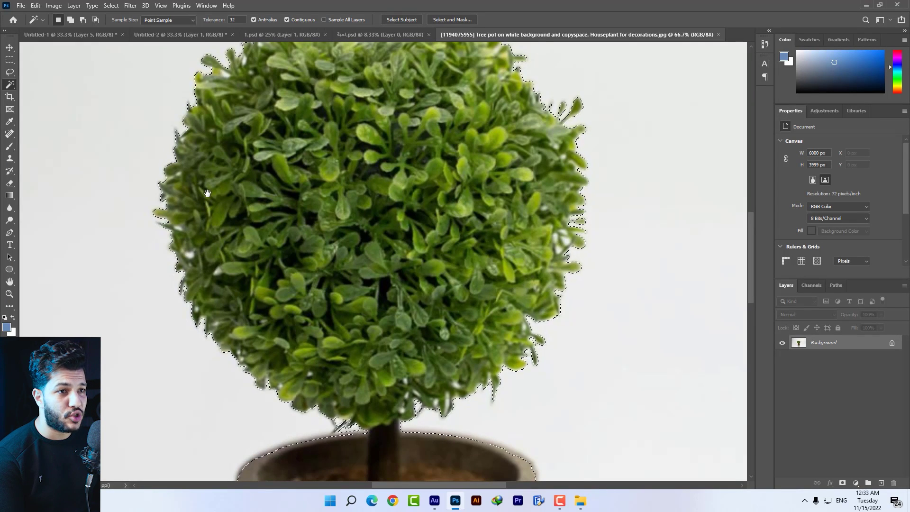
pyautogui.hscroll(-2, 332, 215)
pyautogui.scroll(1, 332, 215)
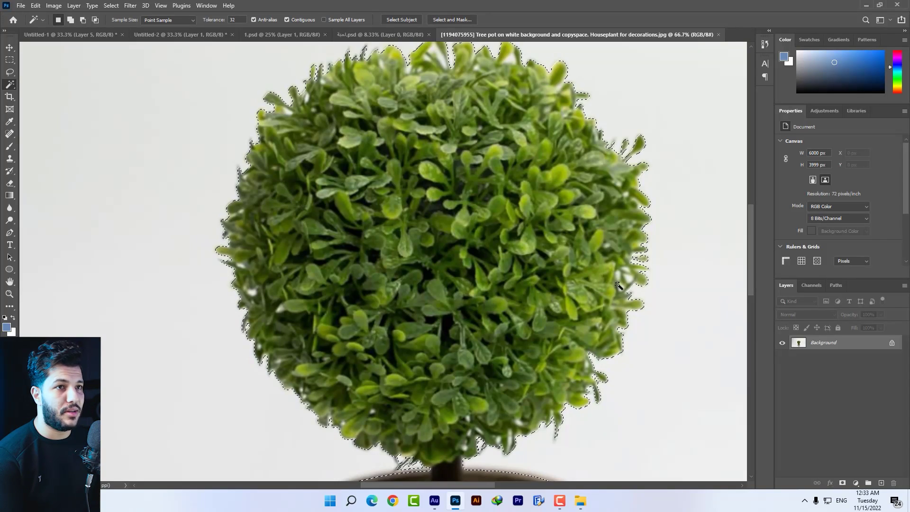
pyautogui.click(112, 5)
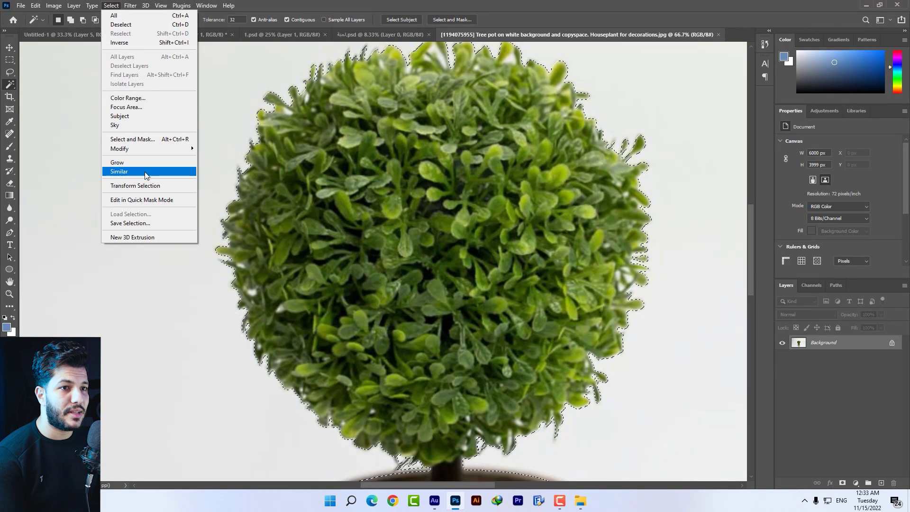
pyautogui.click(127, 173)
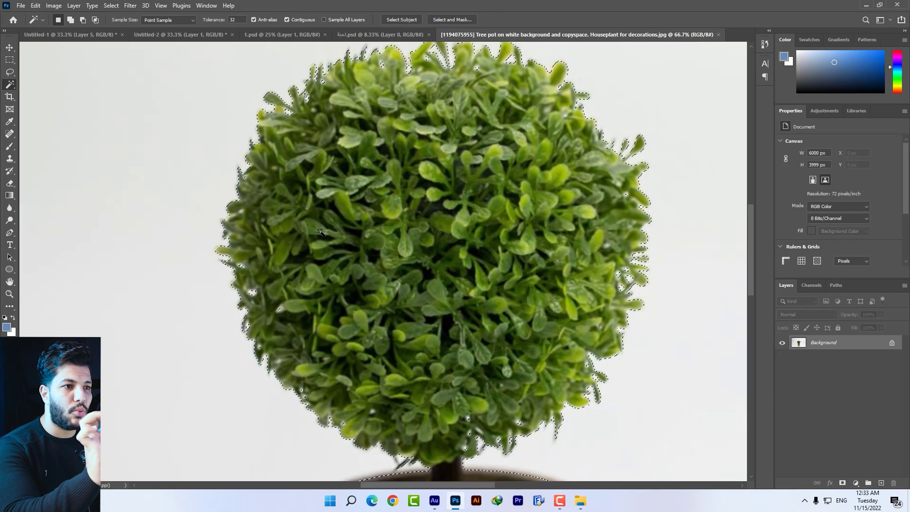
# Convert the Background to Layer 0, delete the white background and deselect
pyautogui.doubleClick(813, 345)
pyautogui.press('Return')
pyautogui.hotkey('ctrl', '0')
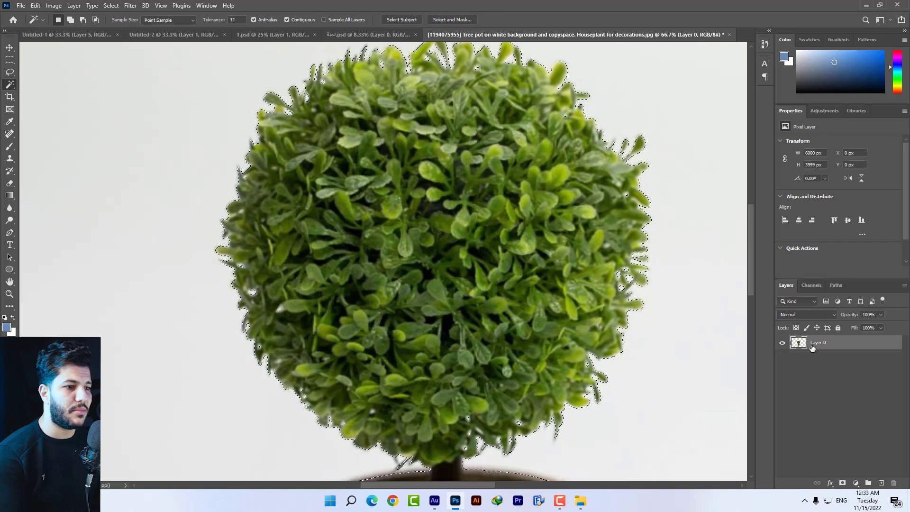
pyautogui.press('Delete')
pyautogui.hotkey('ctrl', 'd')
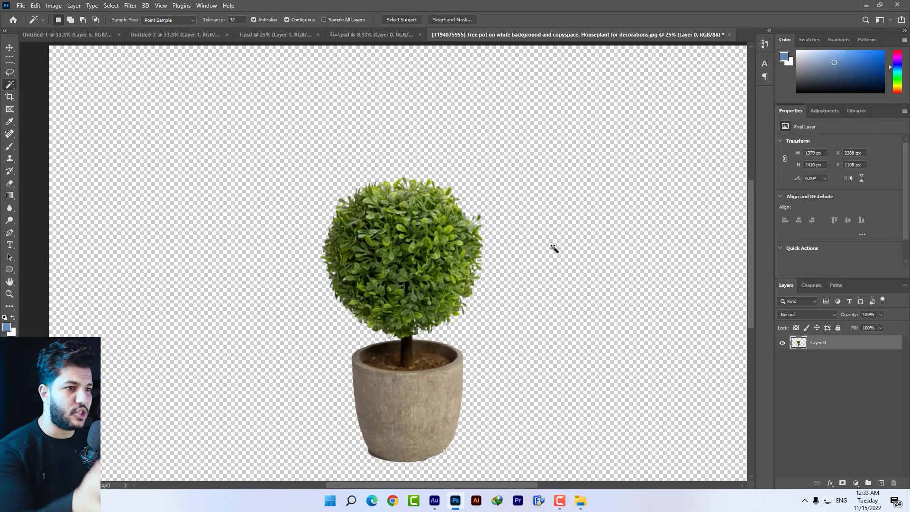
pyautogui.click(15, 61)
# Copy the marqueed tree into Untitled-1 and scale it down to fit the floor
pyautogui.moveTo(279, 151); pyautogui.dragTo(526, 467)
pyautogui.hotkey('ctrl', 'c')
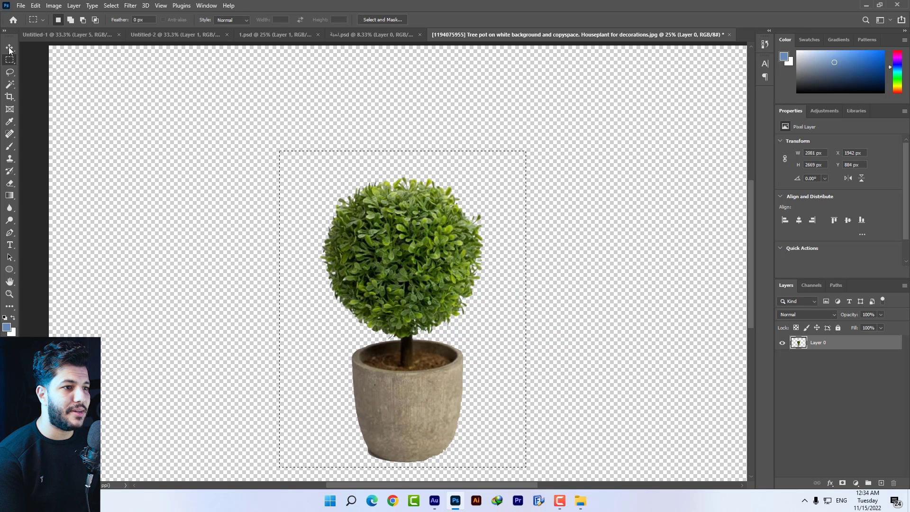
pyautogui.hotkey('ctrl', 'Tab')
pyautogui.hotkey('ctrl', 'v')
pyautogui.hotkey('ctrl', 't')
pyautogui.moveTo(394, 81)
pyautogui.mouseDown()
pyautogui.moveTo(304, 237)
pyautogui.moveTo(314, 249)
pyautogui.moveTo(322, 243)
pyautogui.mouseUp()
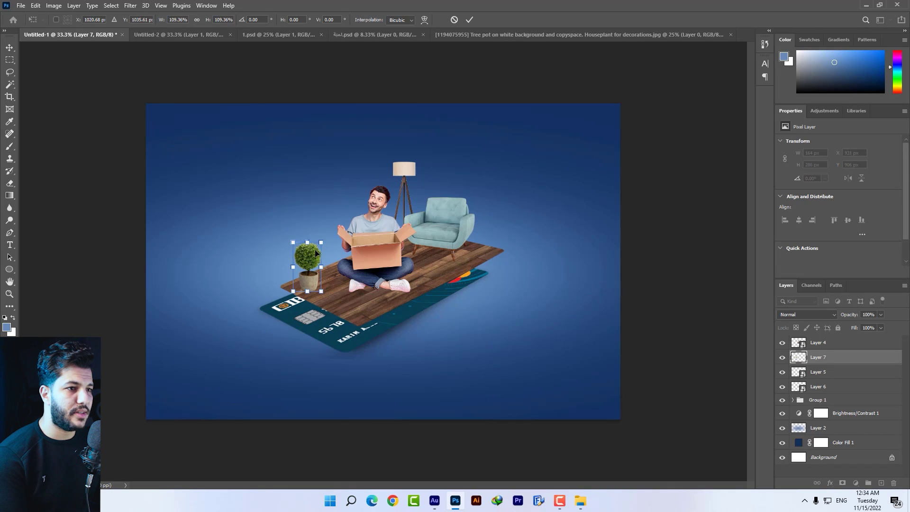
pyautogui.press('Return')
# Nudge the man and box slightly, and move the armchair right and down
pyautogui.press('v')
pyautogui.rightClick(406, 253)
pyautogui.click(405, 251)
pyautogui.moveTo(404, 255); pyautogui.dragTo(407, 249)
pyautogui.rightClick(465, 227)
pyautogui.click(469, 229)
pyautogui.moveTo(445, 227); pyautogui.dragTo(452, 232)
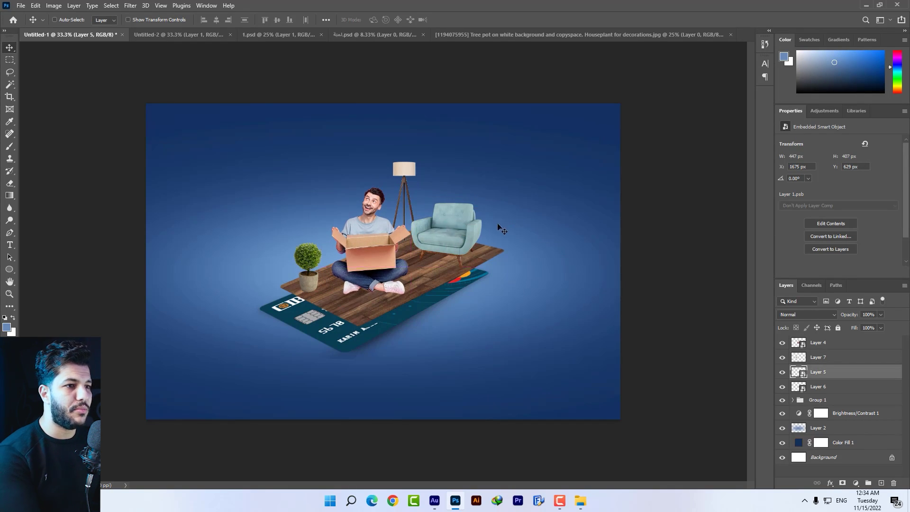
# Enlarge the potted tree layer slightly, then open the cat image file
pyautogui.rightClick(307, 246)
pyautogui.click(317, 250)
pyautogui.hotkey('ctrl', 't')
pyautogui.moveTo(323, 242); pyautogui.dragTo(324, 241)
pyautogui.press('Return')
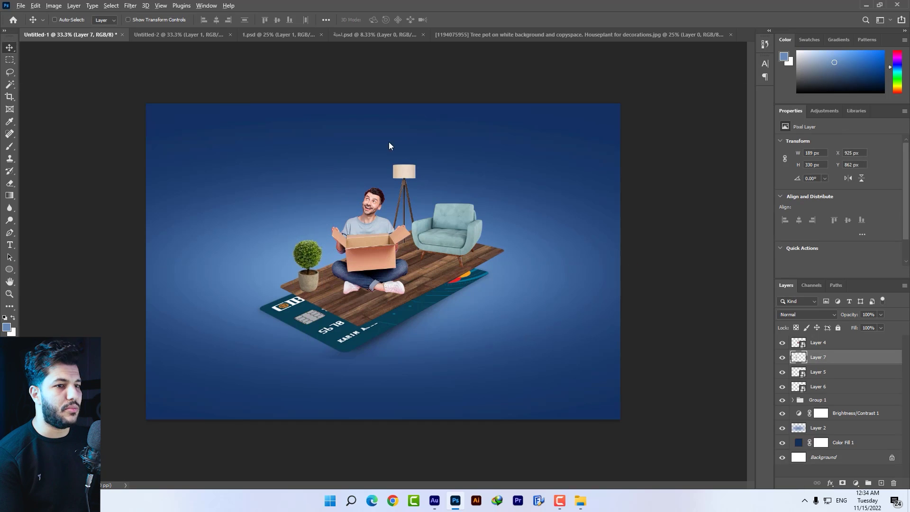
pyautogui.hotkey('alt', 'Tab')
pyautogui.doubleClick(172, 292)
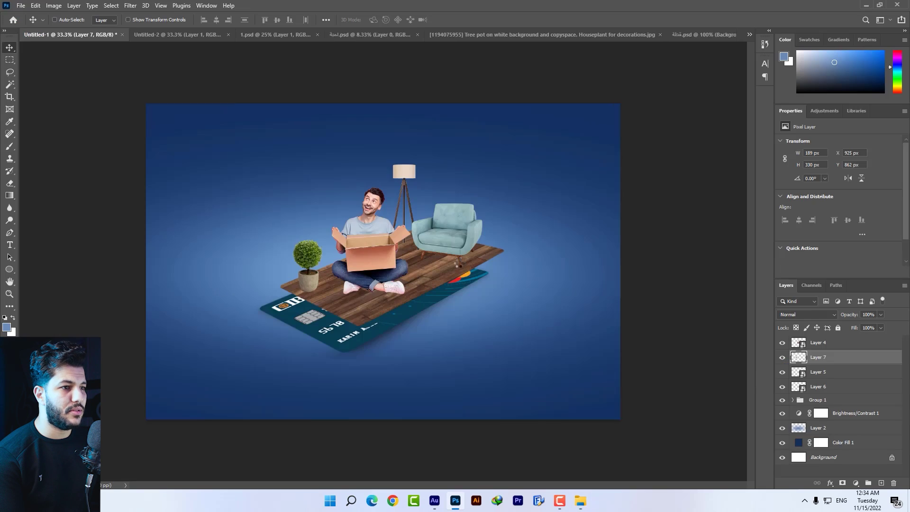
# Drag the cat into the card composition, flip it horizontally and scale it down
pyautogui.moveTo(437, 235)
pyautogui.mouseDown()
pyautogui.moveTo(367, 202)
pyautogui.moveTo(233, 53)
pyautogui.mouseUp()
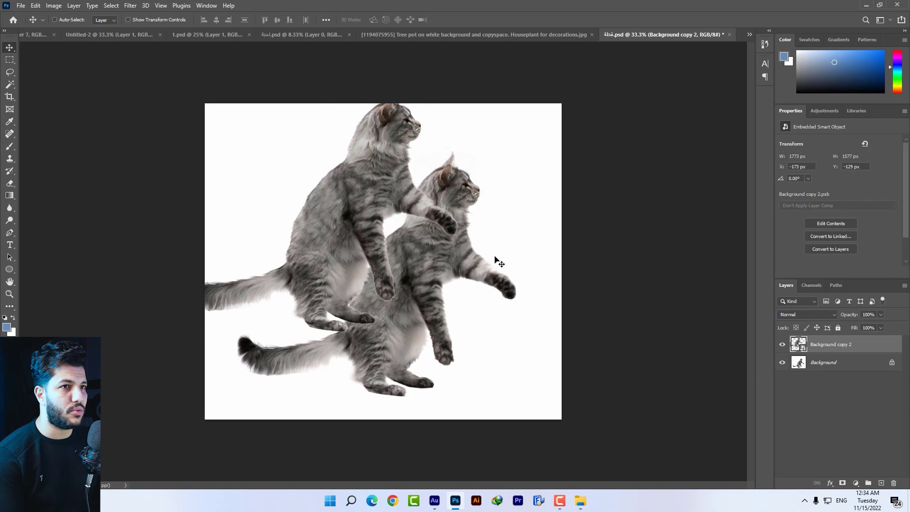
pyautogui.moveTo(120, 39); pyautogui.dragTo(438, 205)
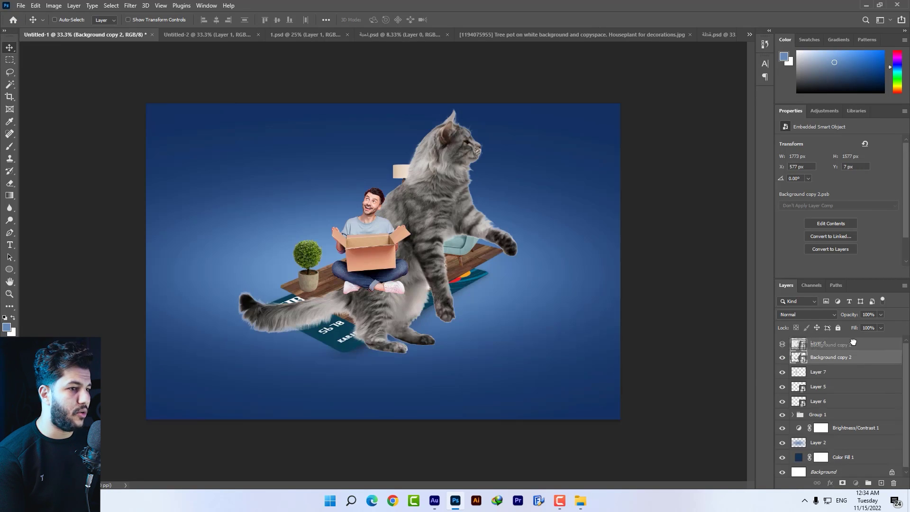
pyautogui.hotkey('ctrl', 't')
pyautogui.rightClick(438, 205)
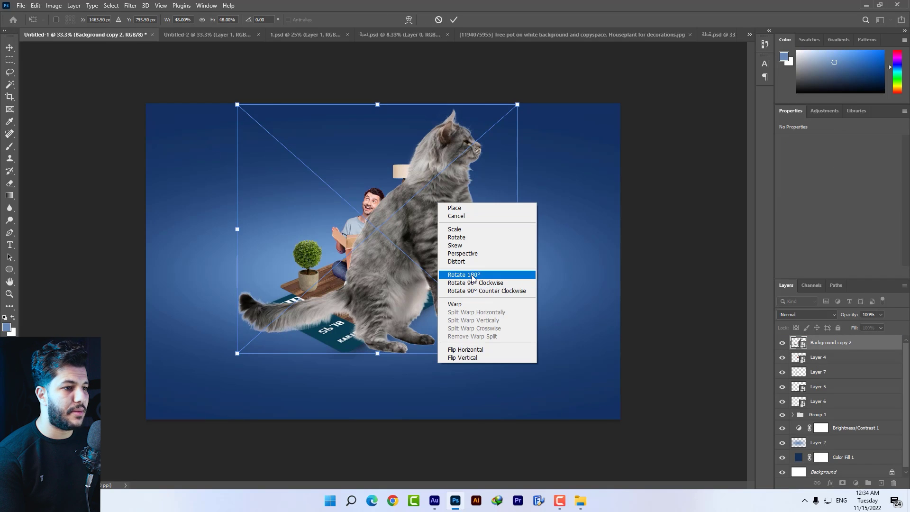
pyautogui.click(466, 349)
pyautogui.rightClick(429, 232)
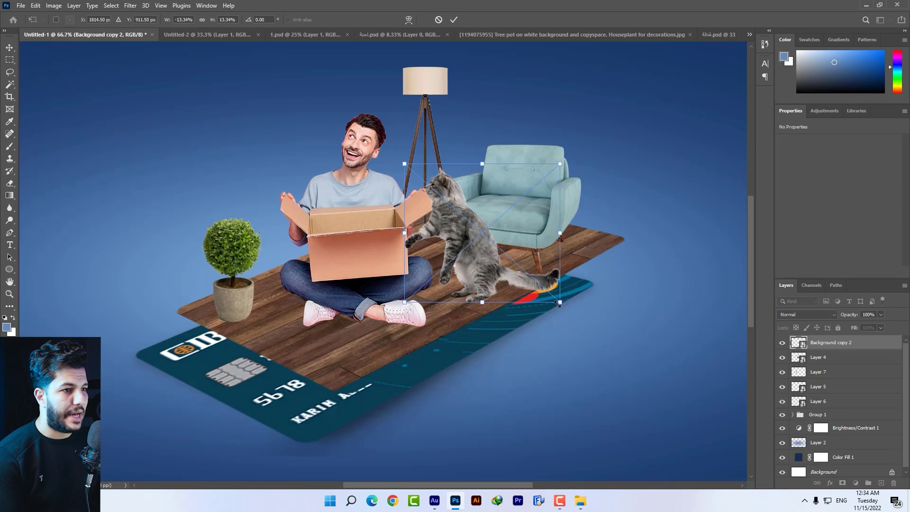
pyautogui.moveTo(559, 304)
pyautogui.mouseDown()
pyautogui.moveTo(537, 283)
pyautogui.moveTo(505, 275)
pyautogui.mouseUp()
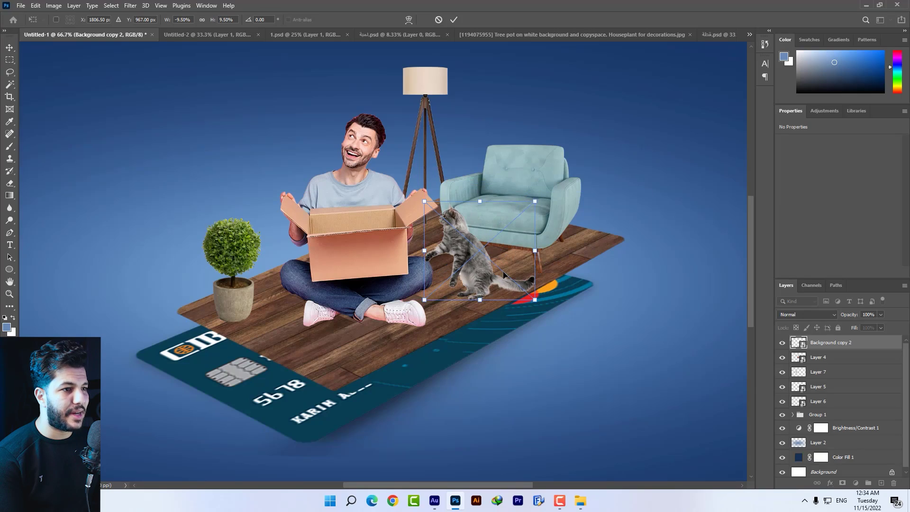
pyautogui.press('Return')
# Nudge the cat slightly left so its paw reaches the man's knee
pyautogui.scroll(2, 441, 253)
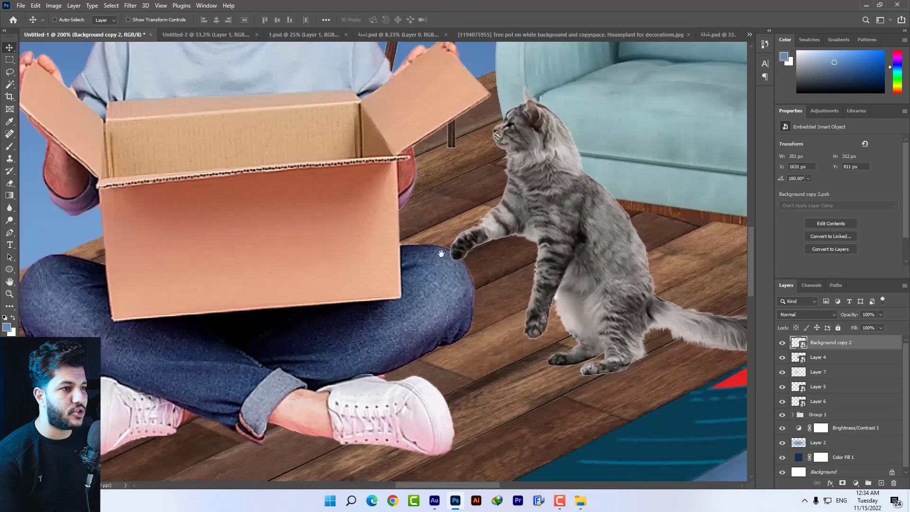
pyautogui.press('Left')
pyautogui.press('Left')
pyautogui.press('Left')
pyautogui.scroll(1, 537, 237)
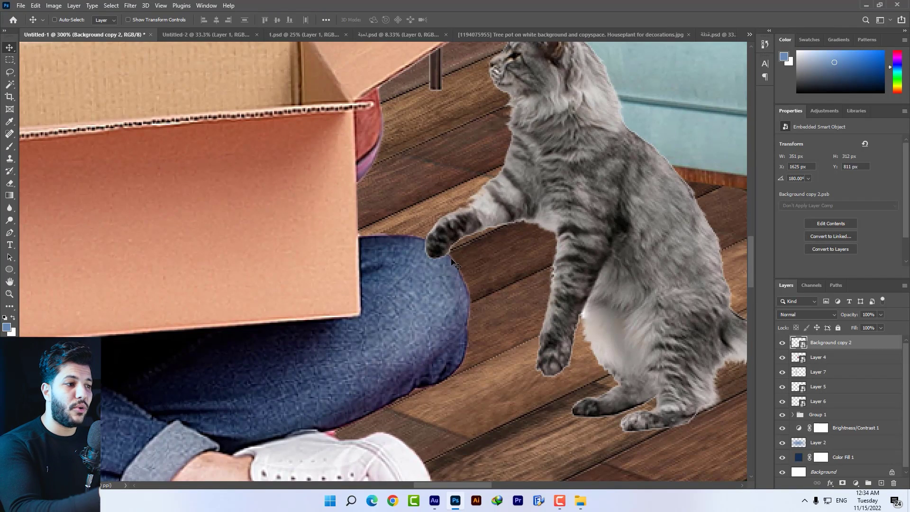
pyautogui.click(9, 233)
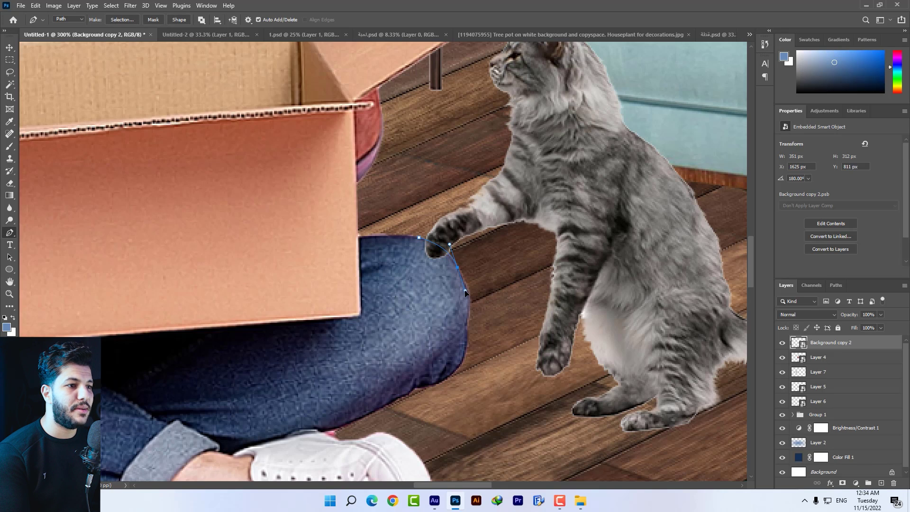
# Rasterize the cat, cut the paw tip to its own layer and move it below the man
pyautogui.rightClick(815, 341)
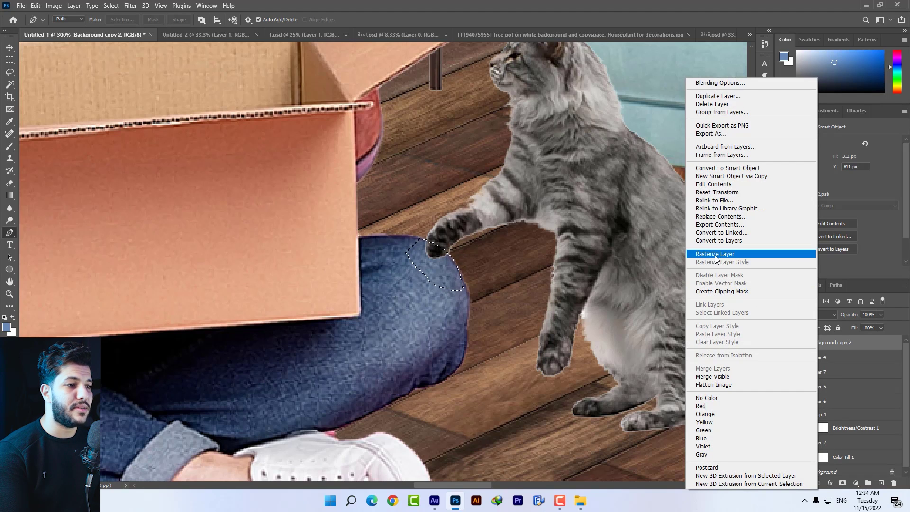
pyautogui.click(716, 258)
pyautogui.click(10, 60)
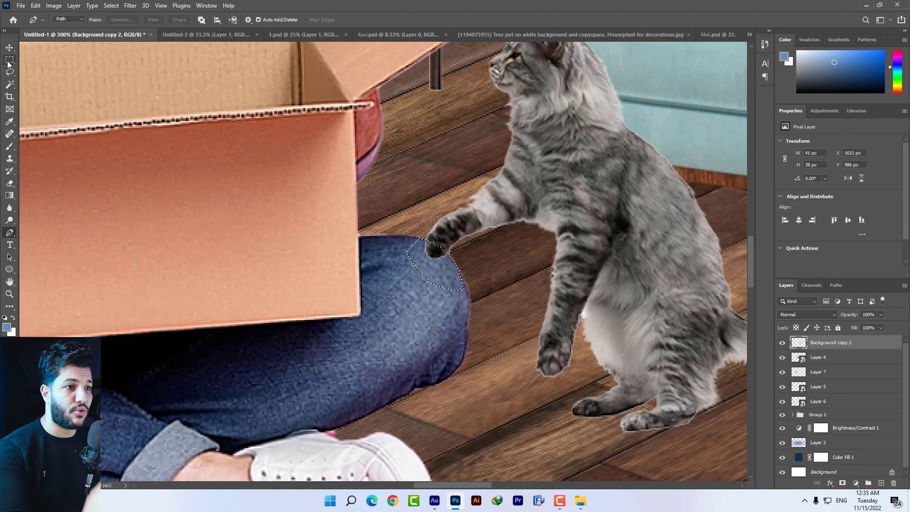
pyautogui.rightClick(439, 263)
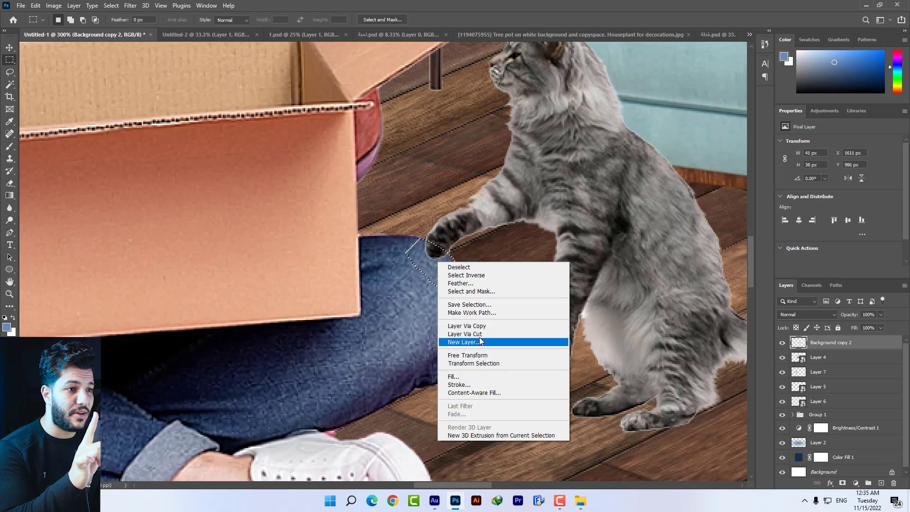
pyautogui.click(464, 334)
pyautogui.press('v')
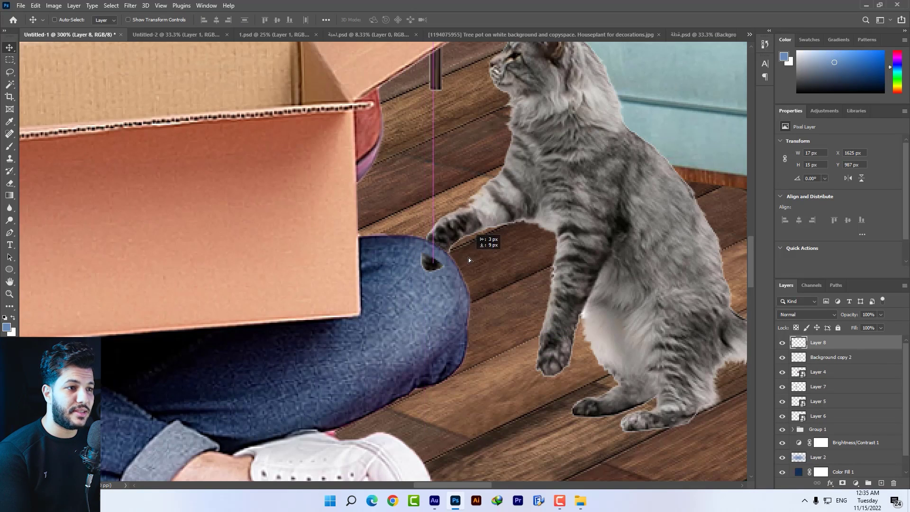
pyautogui.moveTo(464, 261); pyautogui.dragTo(469, 247)
pyautogui.moveTo(818, 342); pyautogui.dragTo(818, 417)
# Nudge the paw piece into place behind the man's knee
pyautogui.hotkey('ctrl', '1')
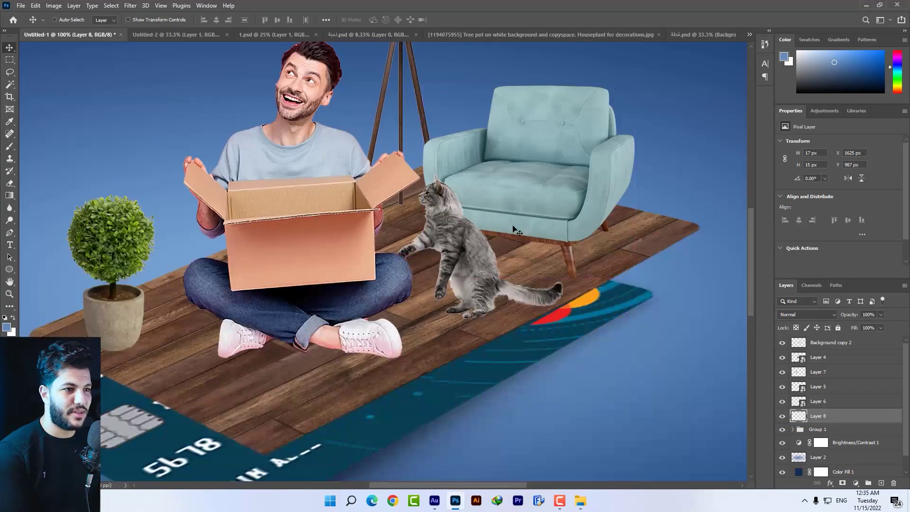
pyautogui.scroll(-3, 528, 236)
pyautogui.scroll(3, 474, 242)
pyautogui.scroll(3, 473, 242)
pyautogui.scroll(1, 473, 241)
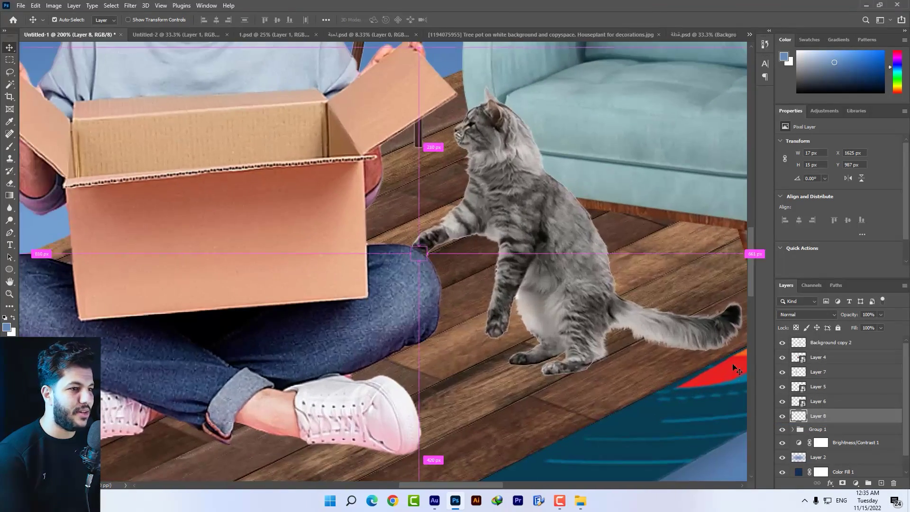
pyautogui.moveTo(436, 243); pyautogui.dragTo(452, 244)
# Select the cat's body layer and nudge it slightly left and down
pyautogui.rightClick(516, 199)
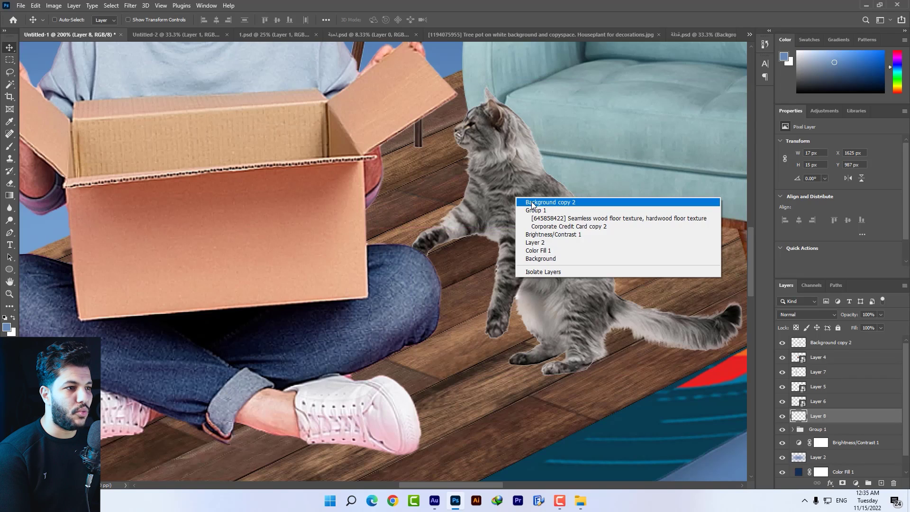
pyautogui.click(557, 203)
pyautogui.hotkey('ctrl', '-')
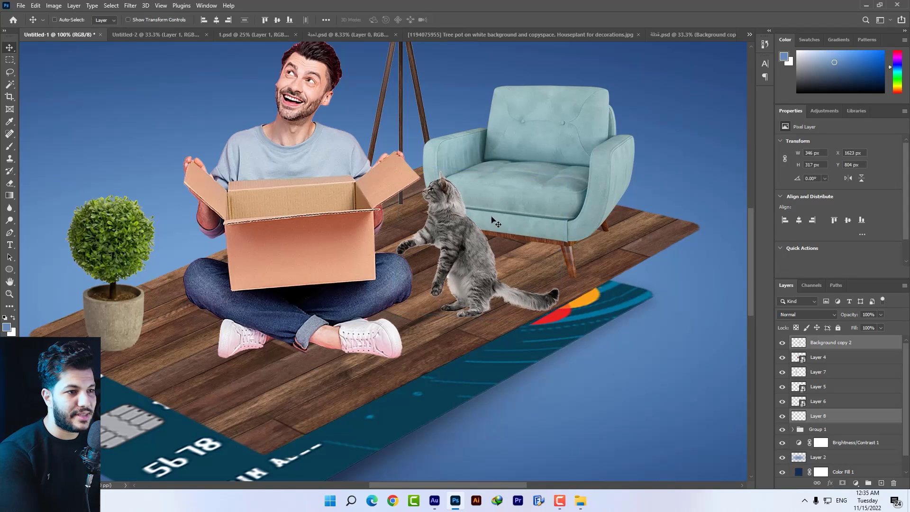
pyautogui.press('Down')
pyautogui.press('Down')
pyautogui.press('Down')
pyautogui.press('Left')
pyautogui.press('Left')
pyautogui.press('Left')
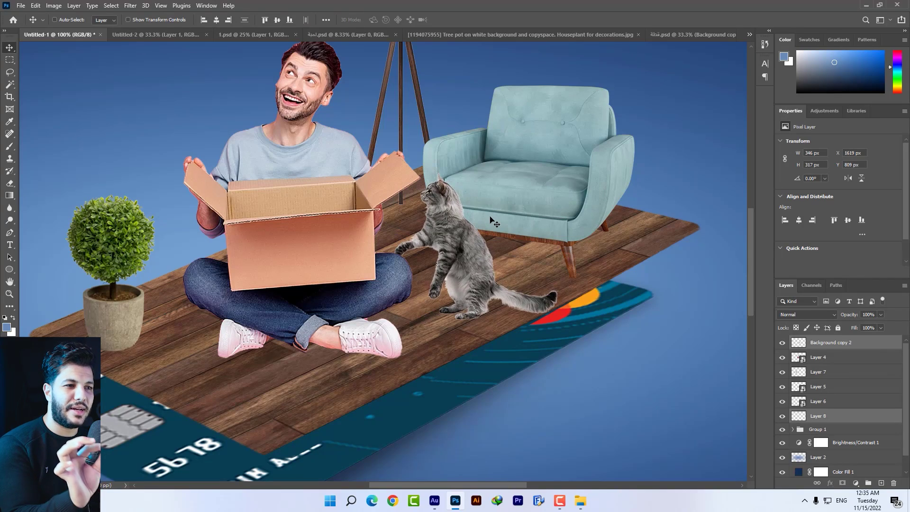
pyautogui.hotkey('ctrl', '+')
pyautogui.hotkey('ctrl', '-')
pyautogui.hotkey('ctrl', '-')
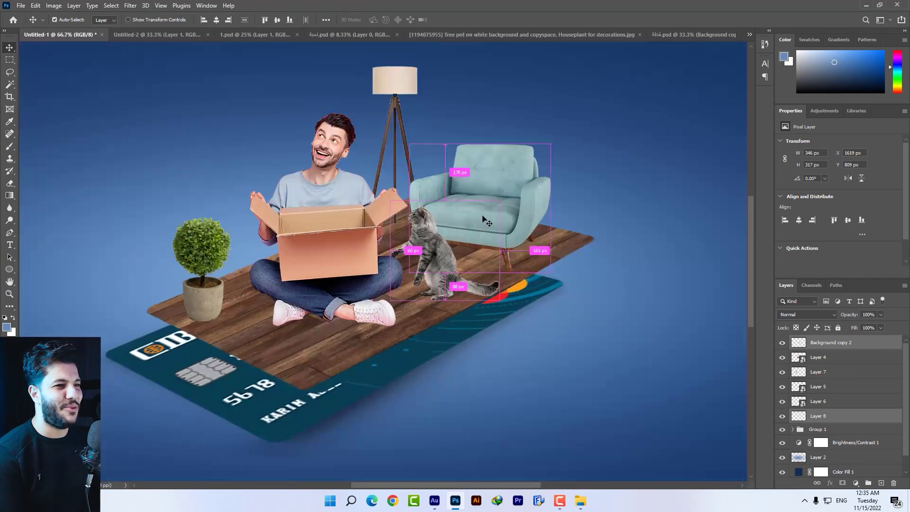
# Drag the picture1.png kettle onto the box and scale it to about 44%
pyautogui.hotkey('alt', 'Tab')
pyautogui.moveTo(834, 186); pyautogui.dragTo(383, 256)
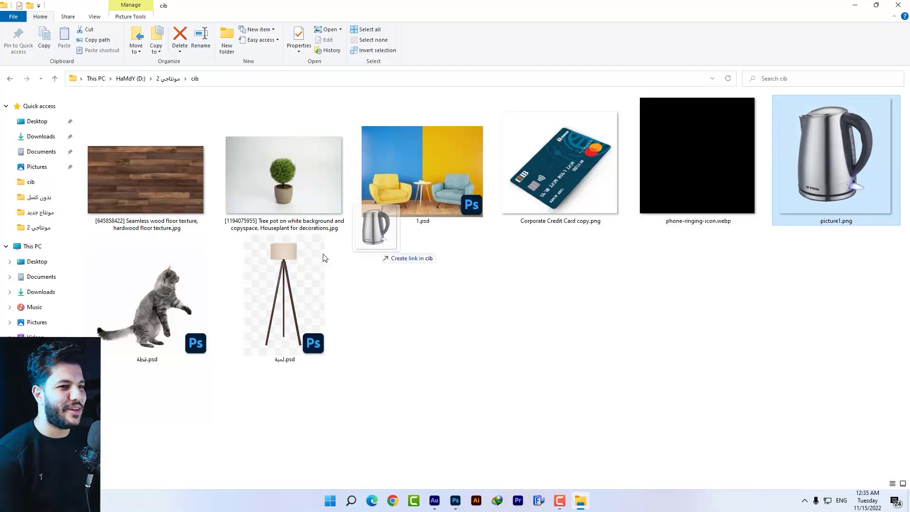
pyautogui.moveTo(493, 367); pyautogui.dragTo(435, 306)
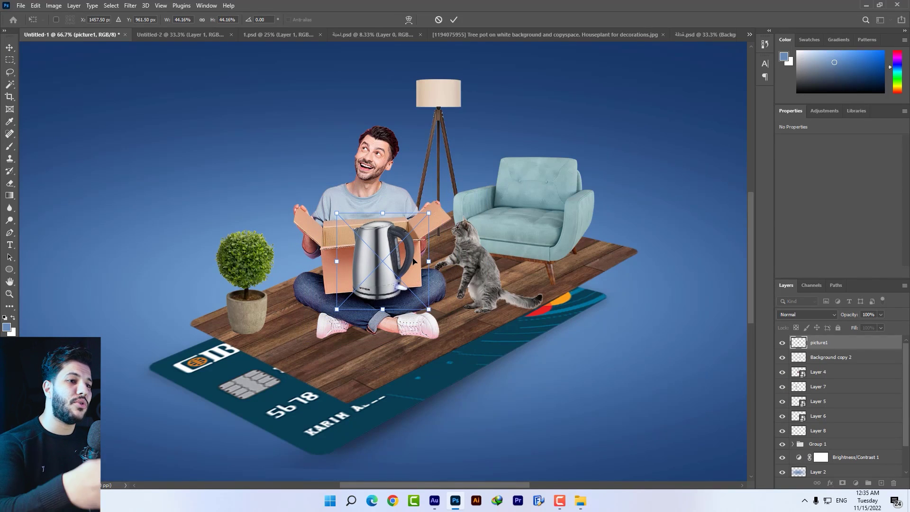
# Confirm the kettle placement over the man's chest and select the man-with-box layer
pyautogui.press('Return')
pyautogui.moveTo(406, 260)
pyautogui.mouseDown()
pyautogui.moveTo(276, 214)
pyautogui.moveTo(334, 205)
pyautogui.mouseUp()
pyautogui.hotkey('ctrl', '+')
pyautogui.hotkey('ctrl', '+')
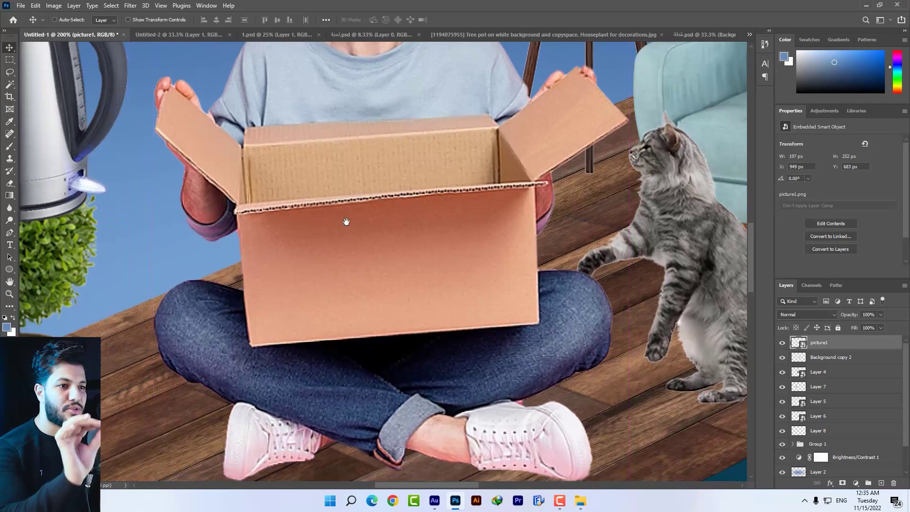
pyautogui.rightClick(351, 225)
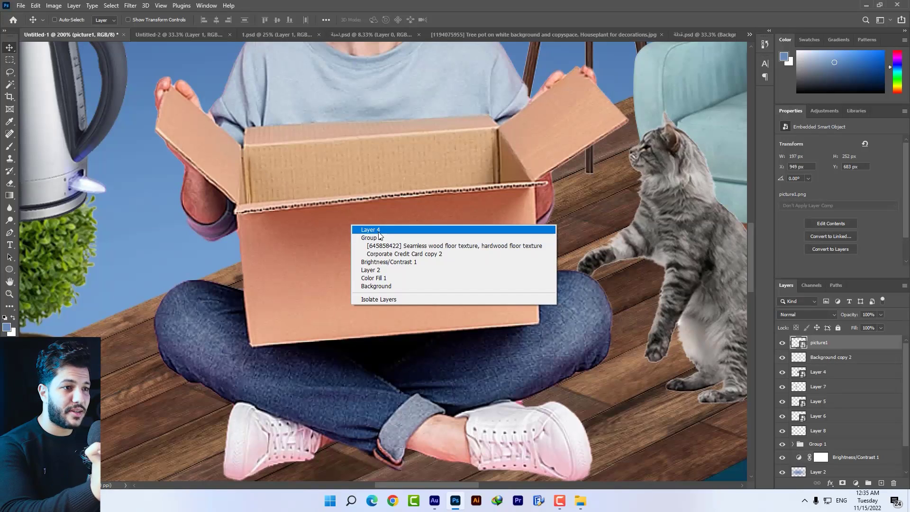
pyautogui.click(370, 229)
pyautogui.moveTo(396, 246); pyautogui.dragTo(363, 249)
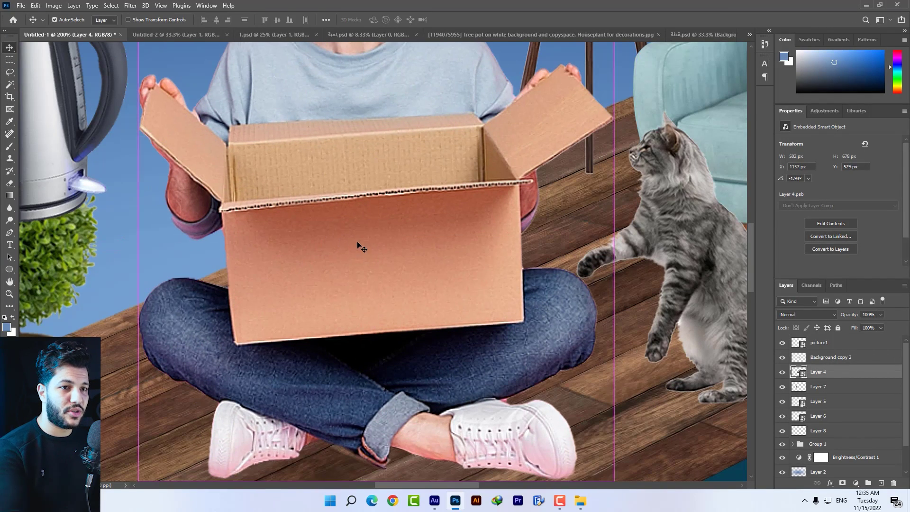
pyautogui.hotkey('ctrl', 'z')
# Trace the box front with a Pen path and copy it onto a new layer
pyautogui.click(14, 231)
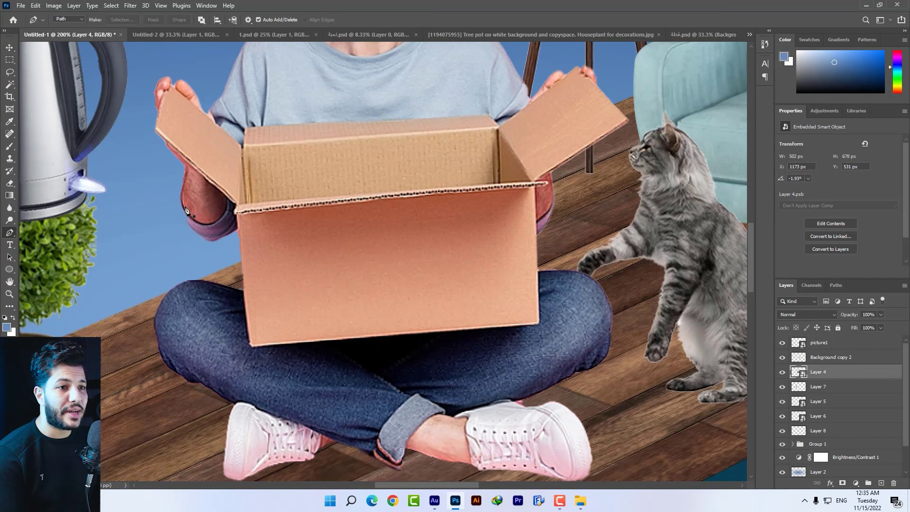
pyautogui.hotkey('ctrl', '+')
pyautogui.click(165, 176)
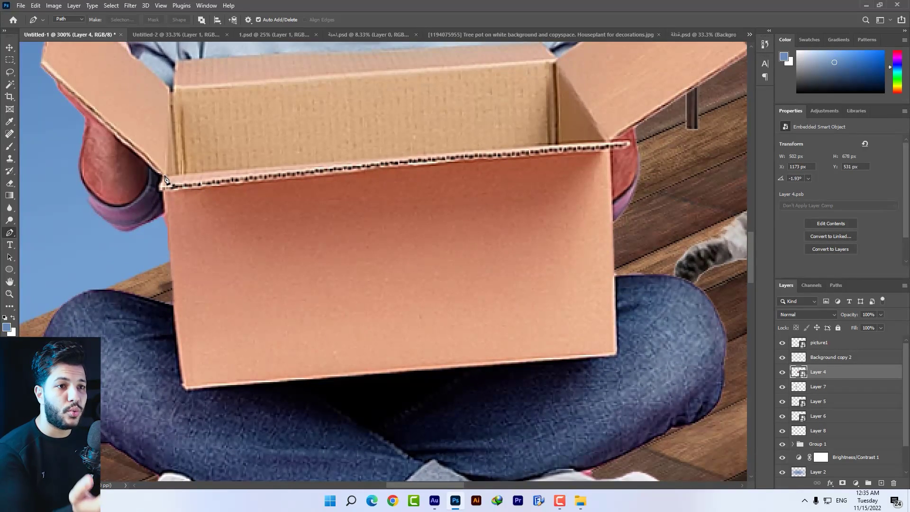
pyautogui.click(609, 140)
pyautogui.click(654, 133)
pyautogui.moveTo(677, 155); pyautogui.dragTo(687, 204)
pyautogui.click(687, 277)
pyautogui.click(665, 388)
pyautogui.click(579, 405)
pyautogui.click(489, 397)
pyautogui.click(414, 396)
pyautogui.moveTo(331, 394); pyautogui.dragTo(337, 394)
pyautogui.click(200, 432)
pyautogui.click(135, 378)
pyautogui.click(122, 326)
pyautogui.click(130, 277)
pyautogui.click(132, 248)
pyautogui.moveTo(139, 221); pyautogui.dragTo(142, 212)
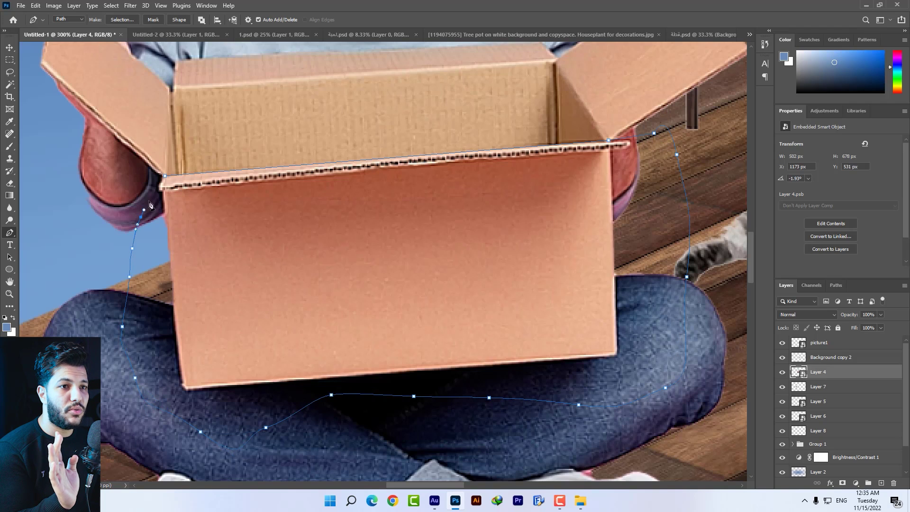
pyautogui.click(165, 176)
pyautogui.hotkey('ctrl', 'Return')
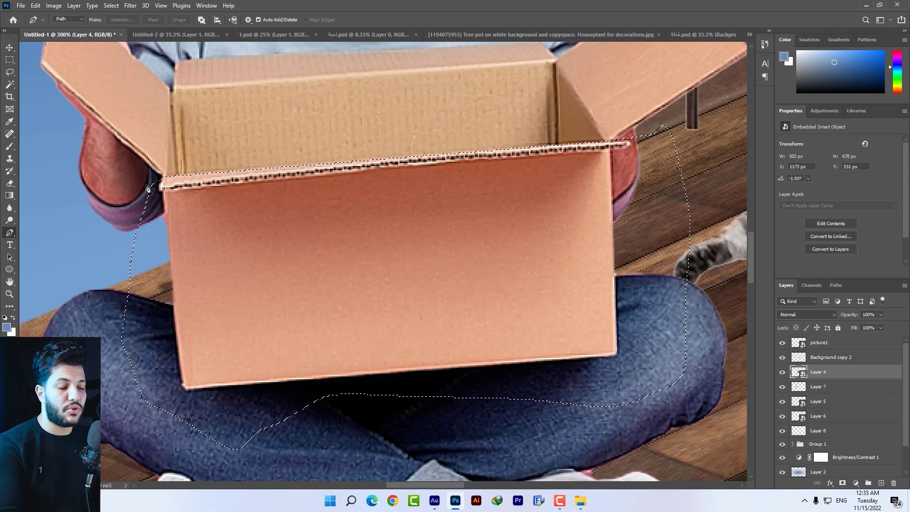
pyautogui.hotkey('ctrl', 'j')
# Move the kettle into the box, stacked below the cat and the copied box front
pyautogui.press('v')
pyautogui.moveTo(263, 199); pyautogui.dragTo(218, 190)
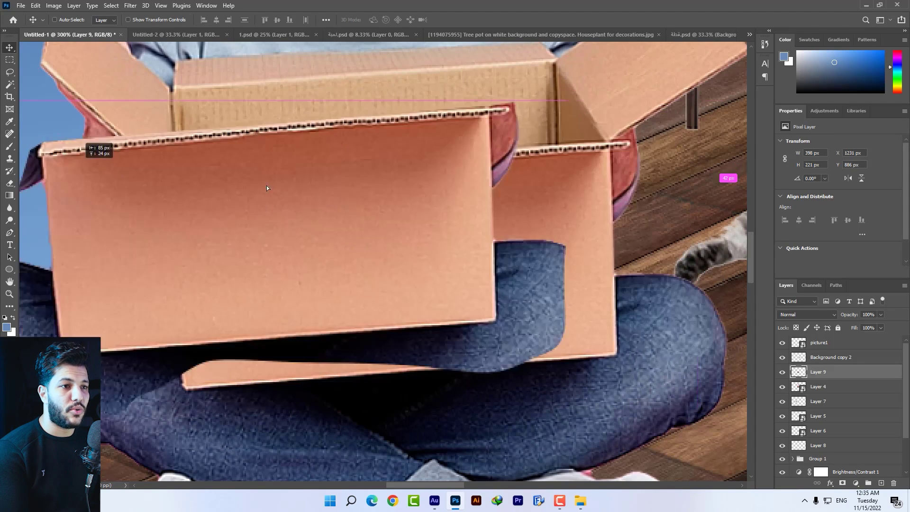
pyautogui.hotkey('ctrl', '-')
pyautogui.rightClick(75, 121)
pyautogui.click(99, 126)
pyautogui.moveTo(100, 126)
pyautogui.mouseDown()
pyautogui.moveTo(244, 148)
pyautogui.moveTo(392, 196)
pyautogui.moveTo(401, 212)
pyautogui.mouseUp()
pyautogui.hotkey('ctrl', '[')
pyautogui.hotkey('ctrl', '[')
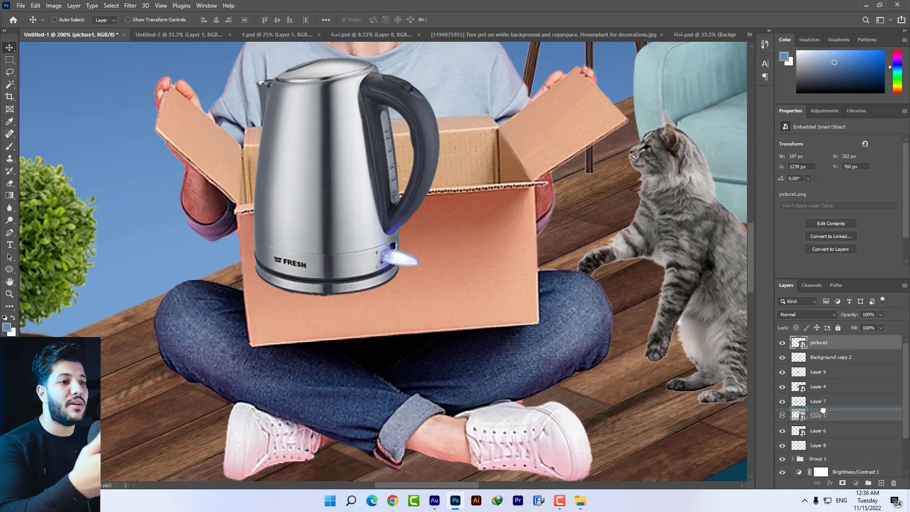
pyautogui.hotkey('ctrl', '[')
pyautogui.hotkey('ctrl', '[')
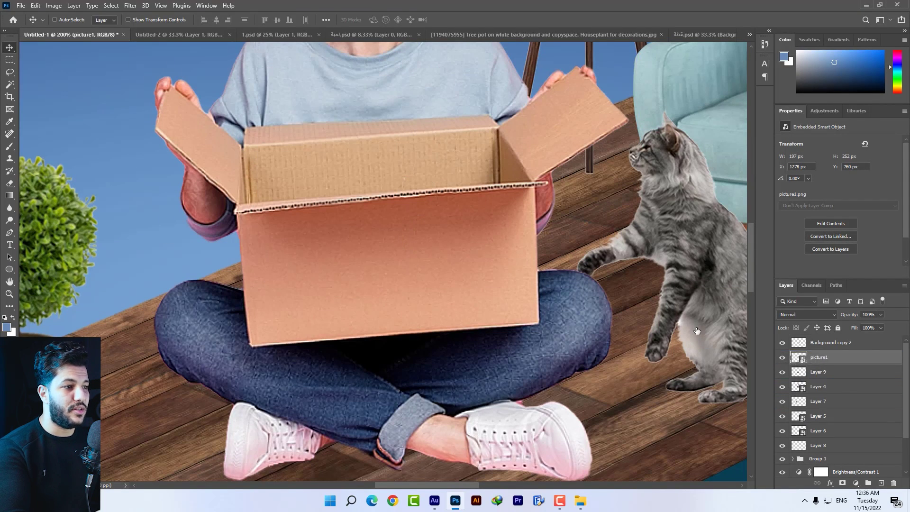
pyautogui.moveTo(818, 405); pyautogui.dragTo(786, 361)
pyautogui.click(819, 372)
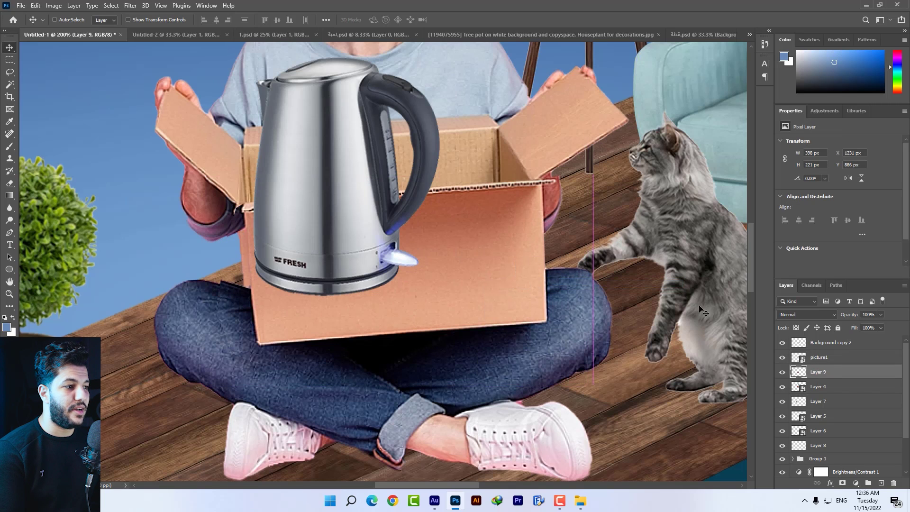
pyautogui.moveTo(818, 371); pyautogui.dragTo(822, 356)
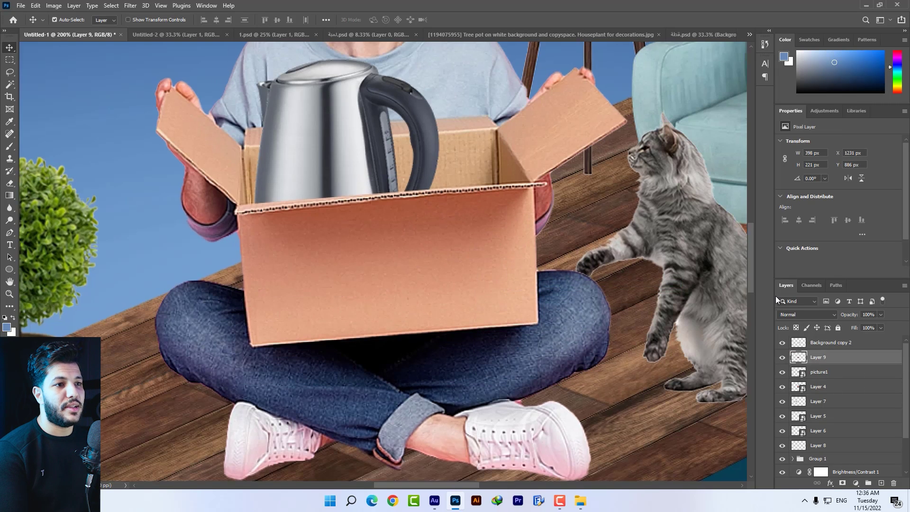
# Shrink and tilt the kettle about 20° inside the box
pyautogui.hotkey('ctrl', '-')
pyautogui.rightClick(367, 205)
pyautogui.click(367, 205)
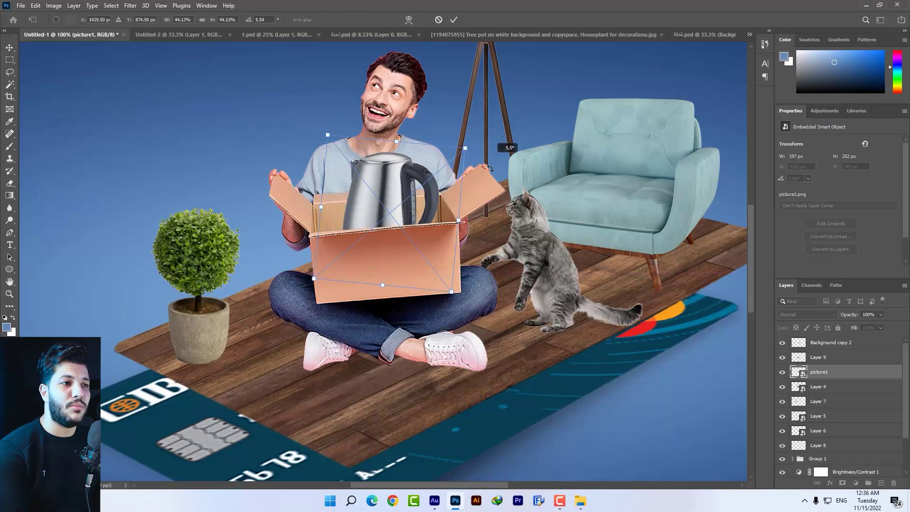
pyautogui.hotkey('ctrl', 't')
pyautogui.moveTo(479, 162); pyautogui.dragTo(415, 184)
pyautogui.press('Return')
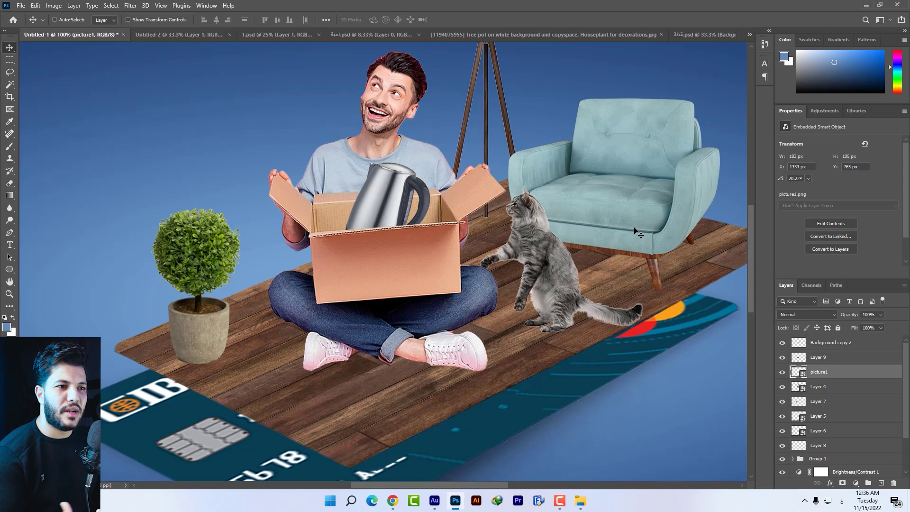
# Copy the crumpled-paper image from Chrome and paste it into the composite as Layer 10
pyautogui.hotkey('alt', 'Tab')
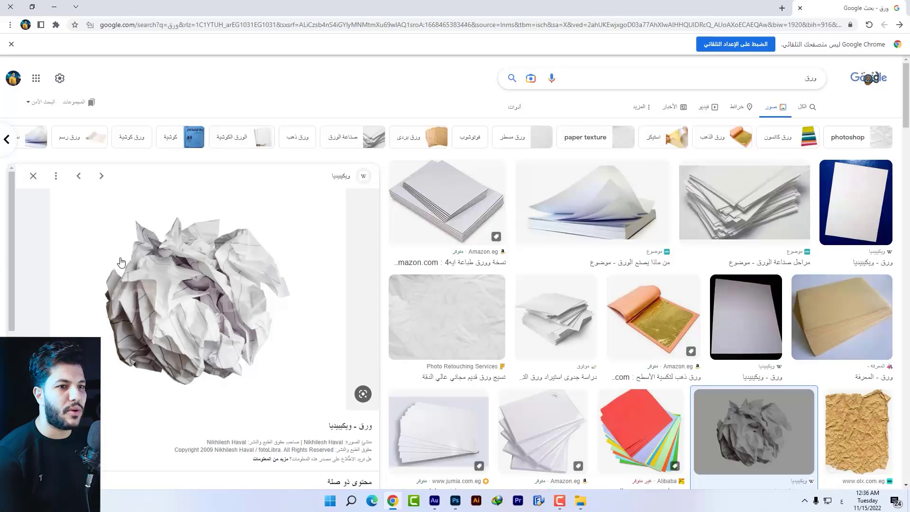
pyautogui.rightClick(216, 256)
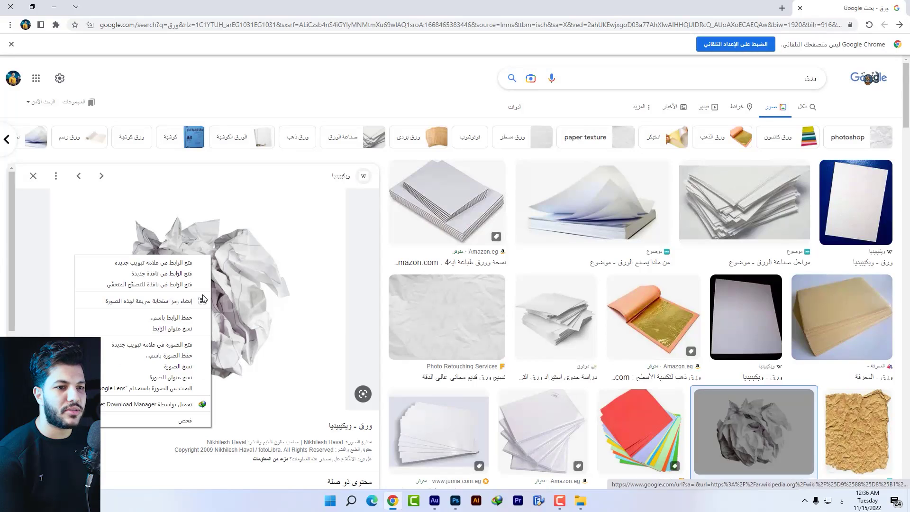
pyautogui.click(212, 371)
pyautogui.rightClick(203, 217)
pyautogui.click(176, 328)
pyautogui.hotkey('alt', 'Tab')
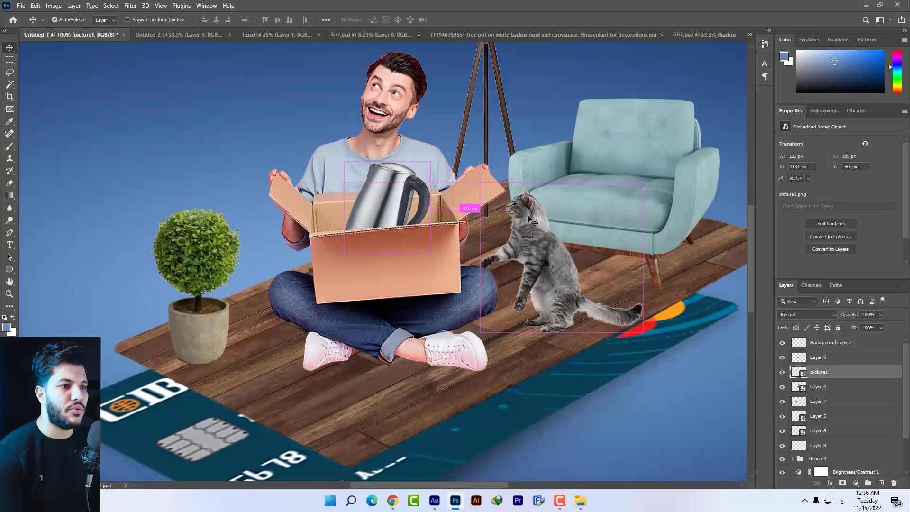
pyautogui.hotkey('ctrl', 'v')
pyautogui.moveTo(521, 222); pyautogui.dragTo(369, 145)
# Cut out the crumpled paper using Select Subject and an applied layer mask
pyautogui.press('w')
pyautogui.click(111, 5)
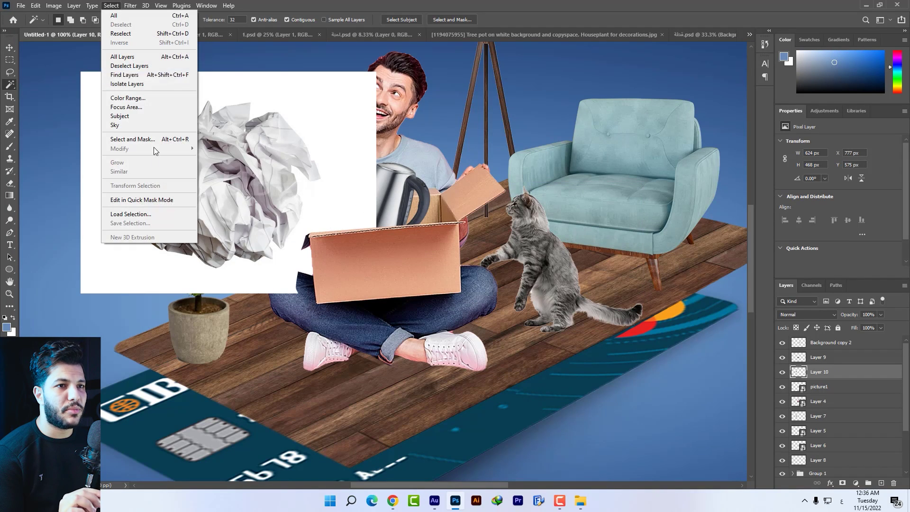
pyautogui.click(120, 116)
pyautogui.click(838, 483)
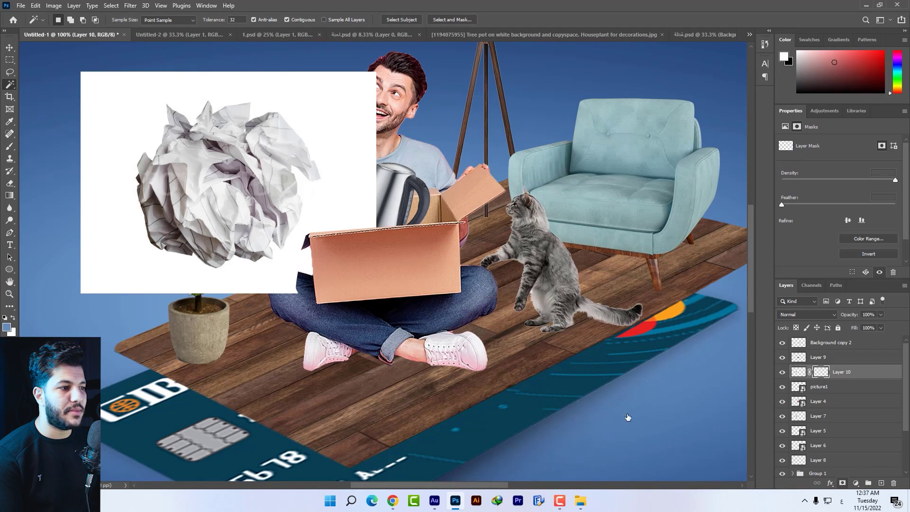
pyautogui.rightClick(820, 375)
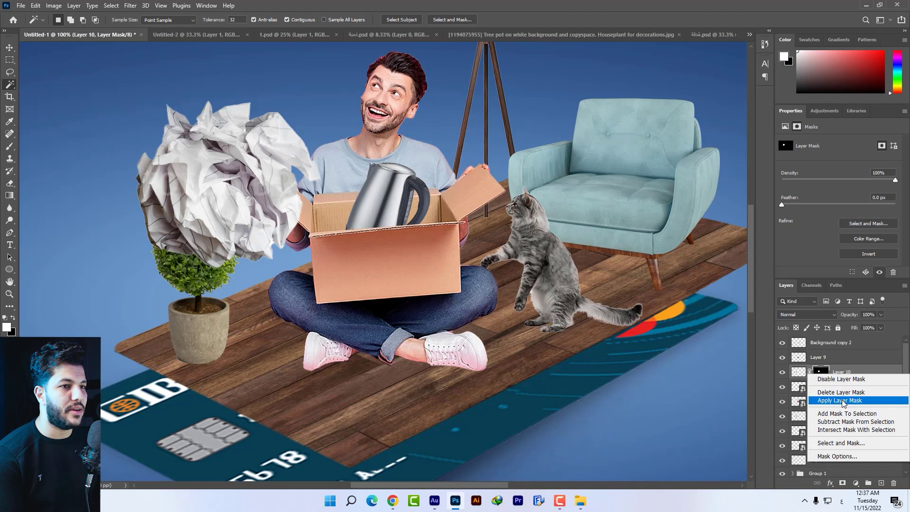
pyautogui.click(844, 404)
# Shrink the paper to about a third and place a duplicate beneath the kettle layer
pyautogui.press('v')
pyautogui.moveTo(266, 191); pyautogui.dragTo(391, 193)
pyautogui.hotkey('ctrl', 't')
pyautogui.moveTo(445, 104)
pyautogui.mouseDown()
pyautogui.moveTo(375, 169)
pyautogui.moveTo(345, 226)
pyautogui.mouseUp()
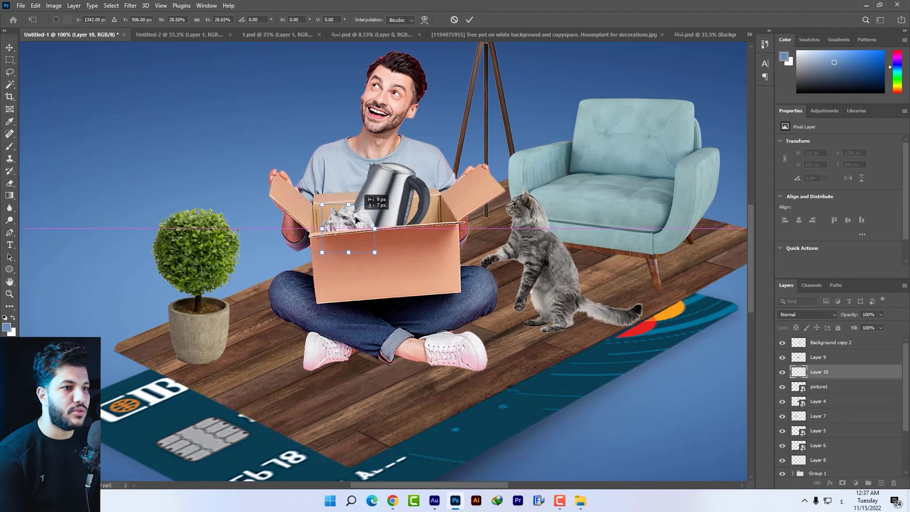
pyautogui.press('Return')
pyautogui.moveTo(363, 227); pyautogui.dragTo(423, 226)
pyautogui.moveTo(827, 383); pyautogui.dragTo(816, 400)
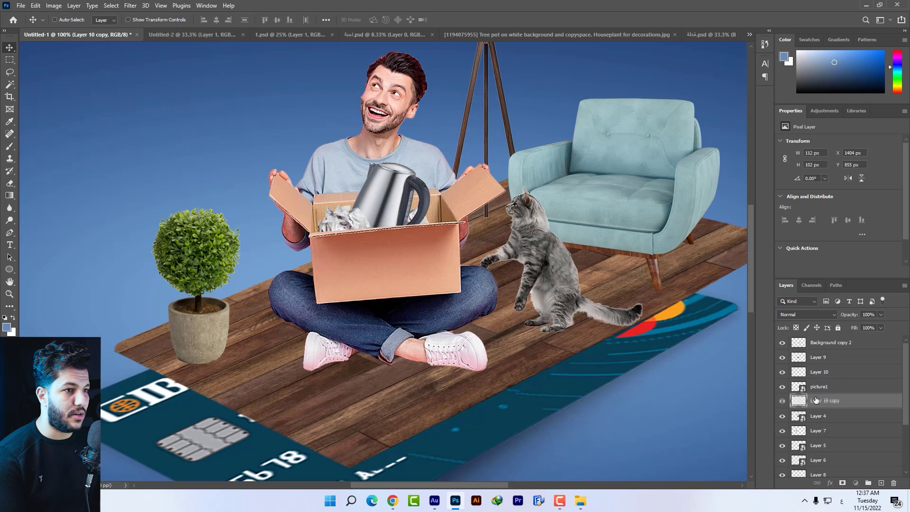
pyautogui.moveTo(455, 220); pyautogui.dragTo(471, 207)
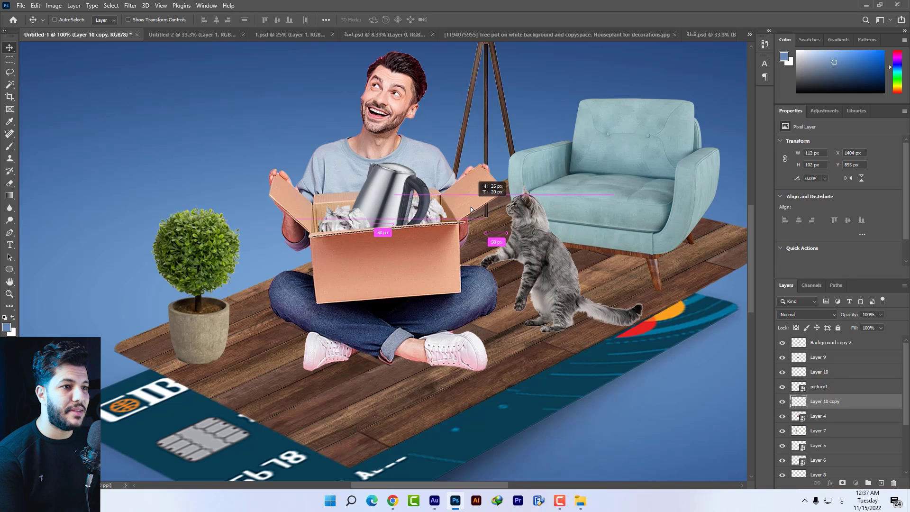
# Adjust both paper pieces together so they sit inside the box beside the kettle
pyautogui.keyDown('ctrl'); pyautogui.click(348, 223); pyautogui.keyUp('ctrl')
pyautogui.hotkey('ctrl', 't')
pyautogui.moveTo(367, 164); pyautogui.dragTo(285, 289)
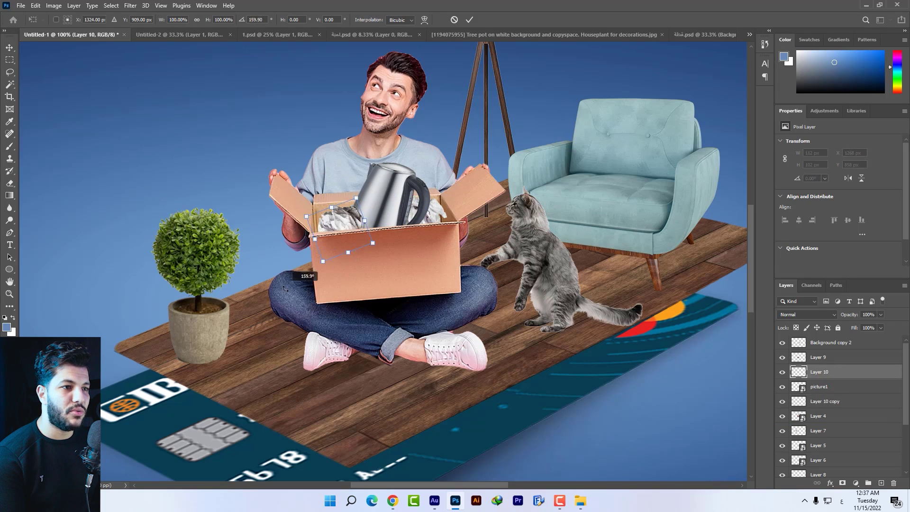
pyautogui.press('Escape')
pyautogui.keyDown('ctrl'); pyautogui.keyDown('shift'); pyautogui.click(431, 215); pyautogui.keyUp('shift'); pyautogui.keyUp('ctrl')
pyautogui.hotkey('ctrl', 't')
pyautogui.moveTo(450, 195); pyautogui.dragTo(457, 191)
pyautogui.press('Return')
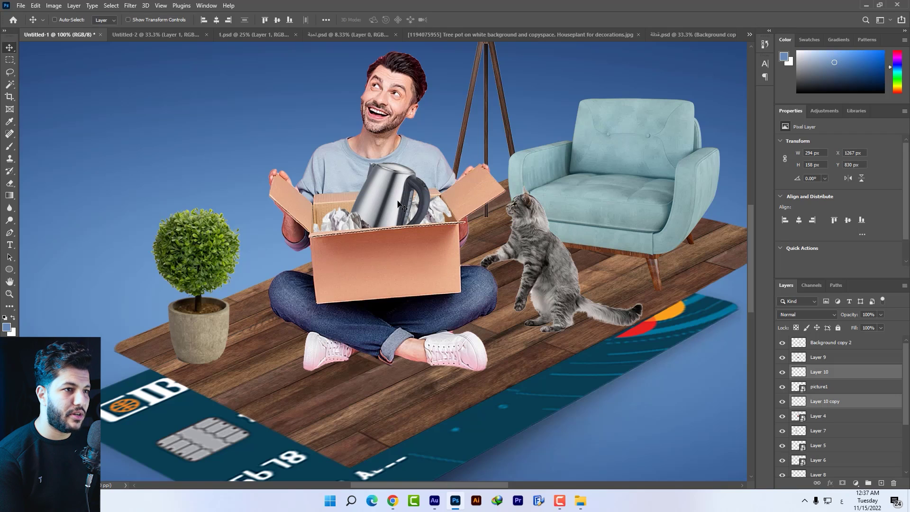
pyautogui.hotkey('ctrl', '-')
pyautogui.hotkey('ctrl', '-')
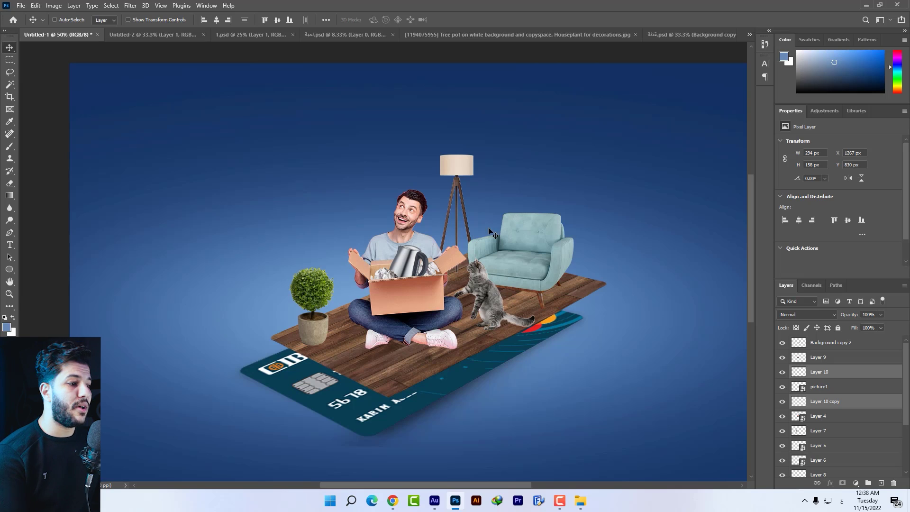
# Add a new layer above Layer 2 and paint a soft light-blue glow behind the man
pyautogui.scroll(-3, 836, 439)
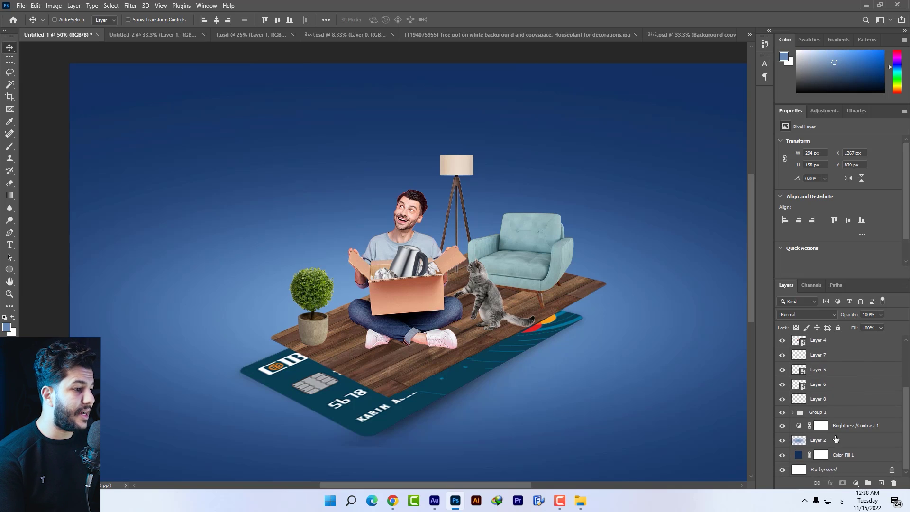
pyautogui.click(836, 440)
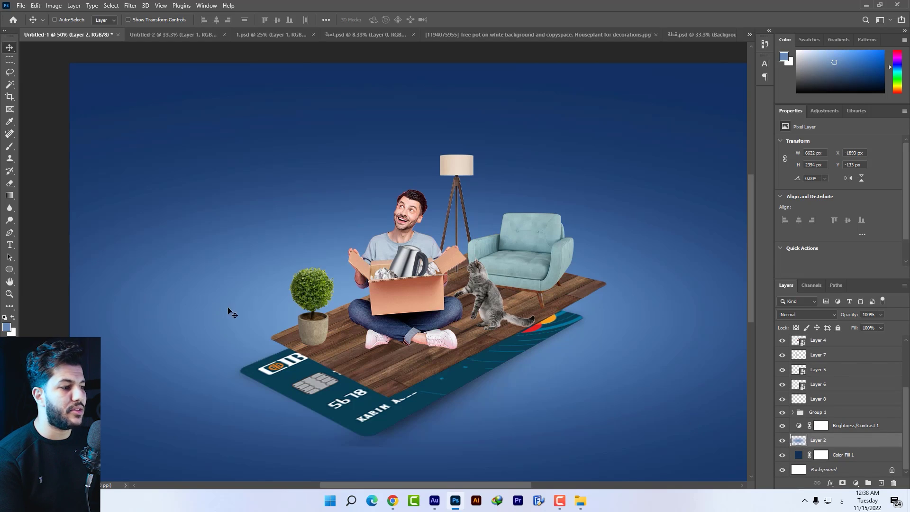
pyautogui.hotkey('ctrl', 'shift', 'alt', 'n')
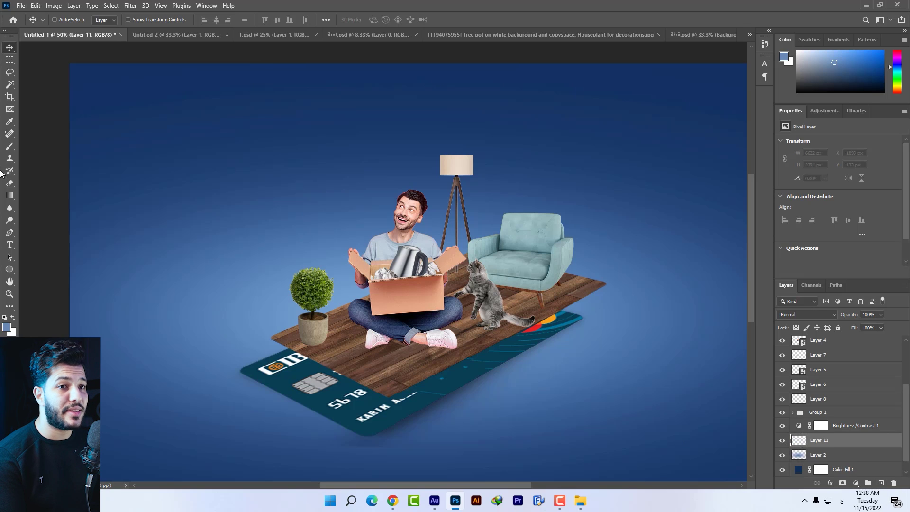
pyautogui.click(9, 148)
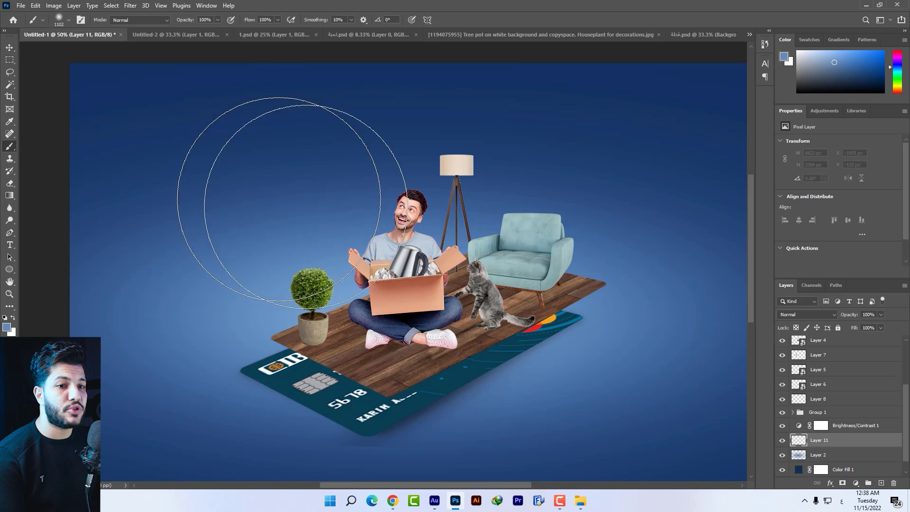
pyautogui.click(6, 327)
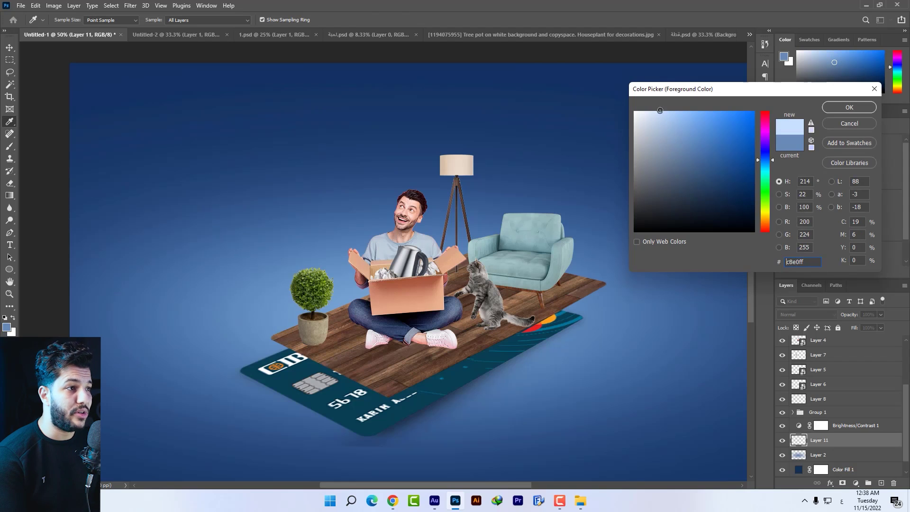
pyautogui.click(836, 108)
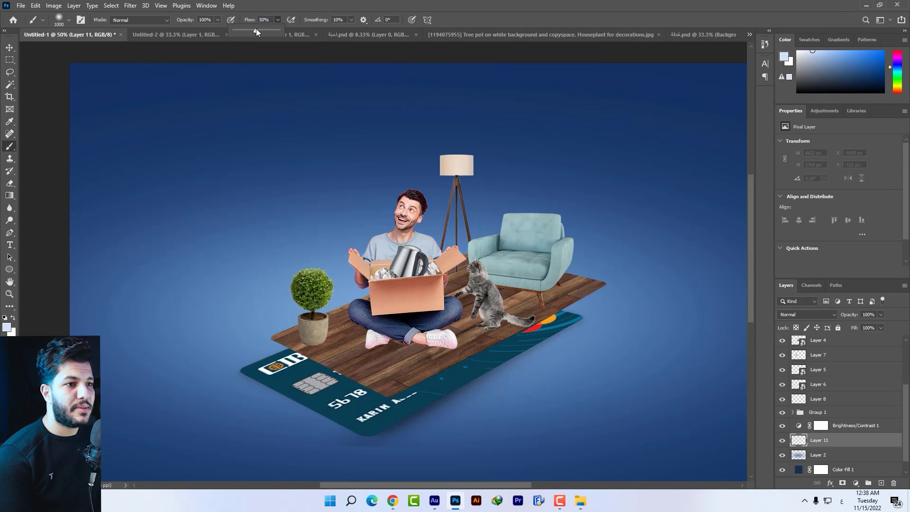
pyautogui.moveTo(376, 163)
pyautogui.mouseDown()
pyautogui.moveTo(305, 213)
pyautogui.moveTo(305, 193)
pyautogui.moveTo(193, 311)
pyautogui.mouseUp()
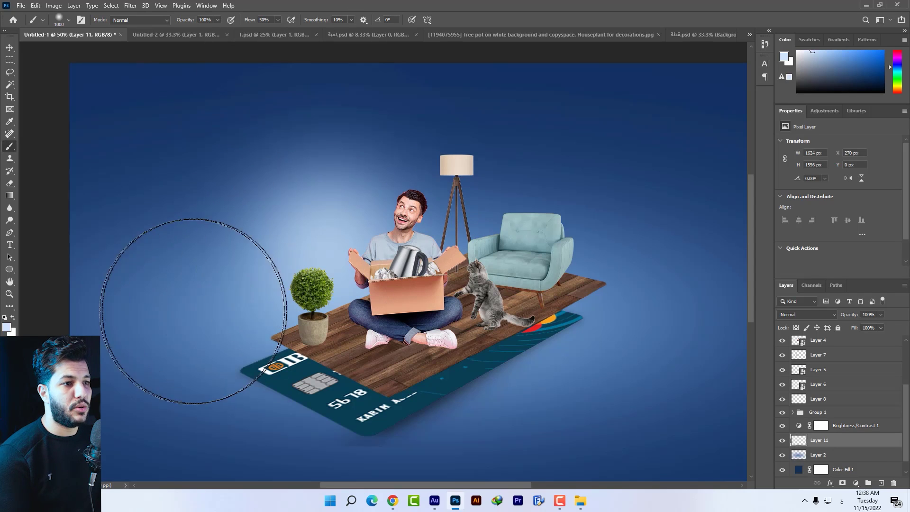
# Enlarge the light-blue glow with Free Transform
pyautogui.click(10, 47)
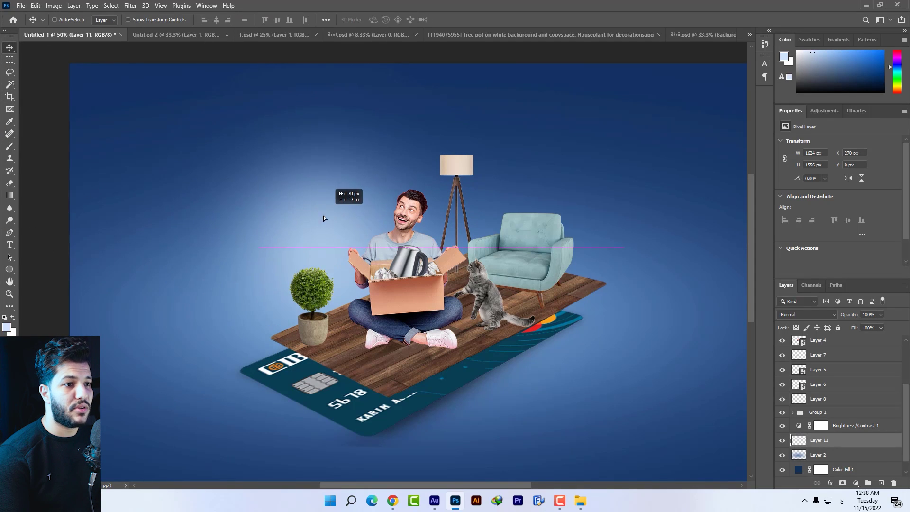
pyautogui.moveTo(329, 216); pyautogui.dragTo(335, 217)
pyautogui.hotkey('ctrl', 't')
pyautogui.moveTo(505, 82); pyautogui.dragTo(552, 69)
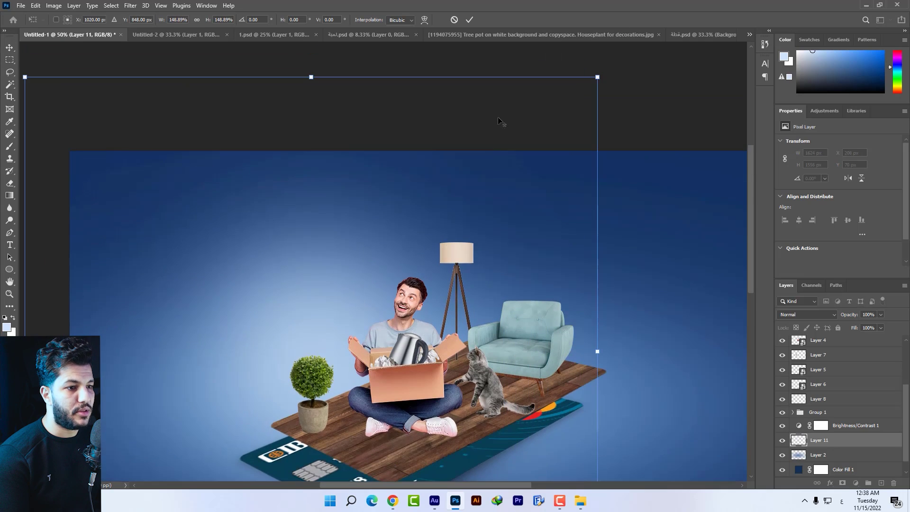
pyautogui.press('Return')
# Return to the brush and set black as the paint colour for shadows
pyautogui.click(12, 148)
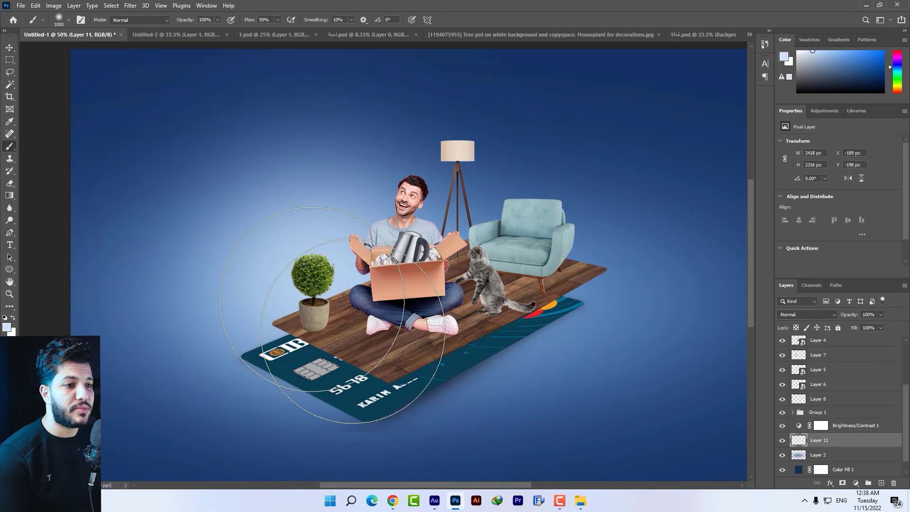
pyautogui.rightClick(417, 321)
pyautogui.press('Return')
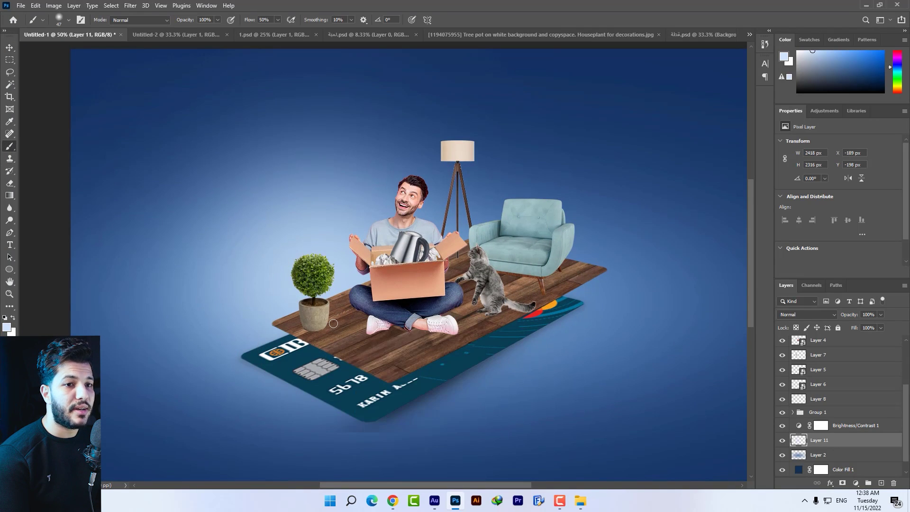
pyautogui.click(5, 325)
pyautogui.click(650, 233)
pyautogui.click(849, 121)
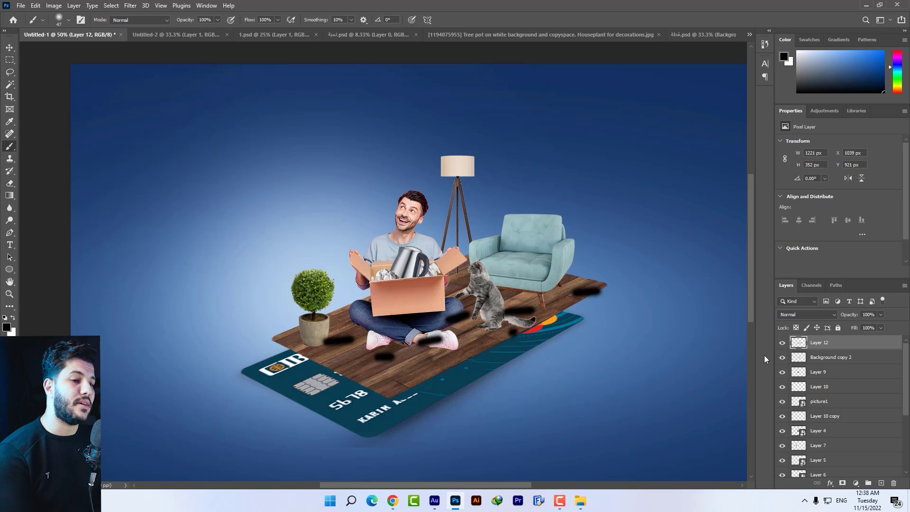
# Delete the black shadow strokes and select Layer 7, the plant copy
pyautogui.press('Delete')
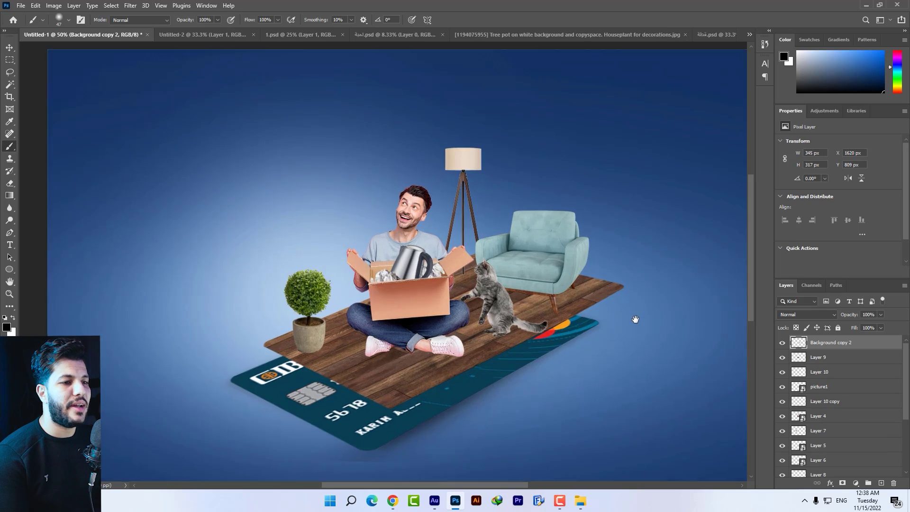
pyautogui.hotkey('ctrl', '+')
pyautogui.hotkey('ctrl', '+')
pyautogui.hotkey('ctrl', '+')
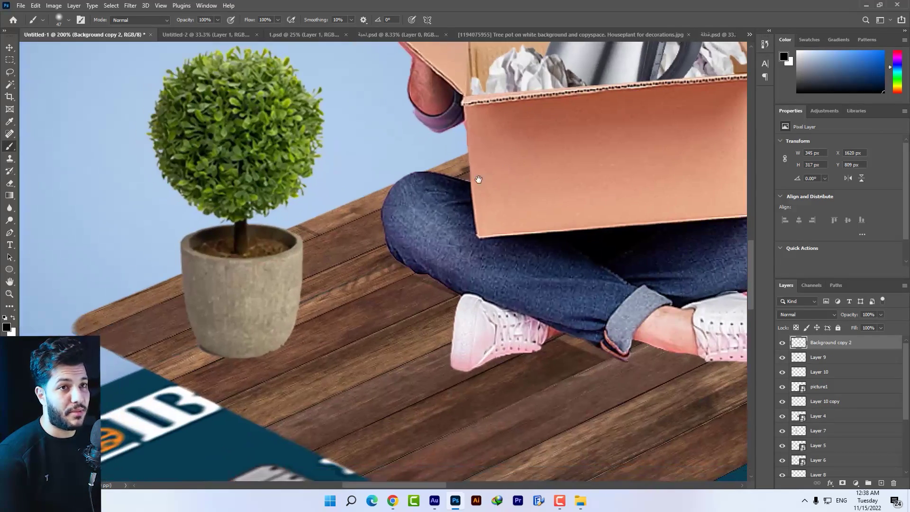
pyautogui.press('v')
pyautogui.moveTo(237, 190); pyautogui.dragTo(298, 189)
pyautogui.hotkey('ctrl', 'z')
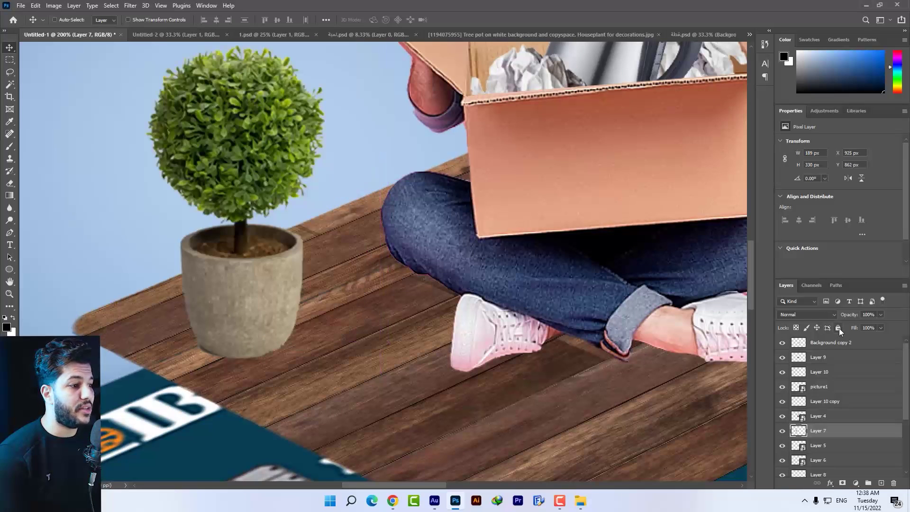
pyautogui.click(465, 287)
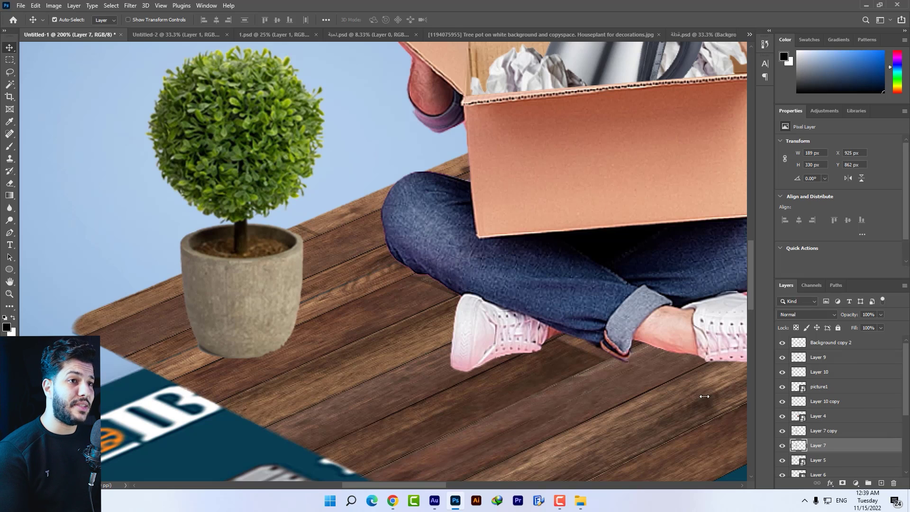
# Flip and skew the plant copy flat, then darken it to black with Hue/Saturation
pyautogui.hotkey('ctrl', 't')
pyautogui.moveTo(235, 48)
pyautogui.mouseDown()
pyautogui.moveTo(432, 364)
pyautogui.moveTo(503, 404)
pyautogui.mouseUp()
pyautogui.moveTo(440, 360); pyautogui.dragTo(410, 346)
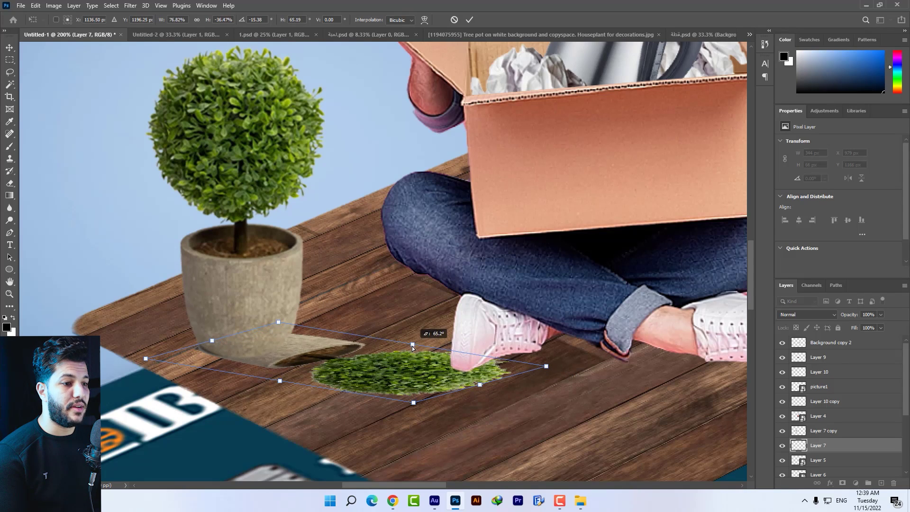
pyautogui.press('Return')
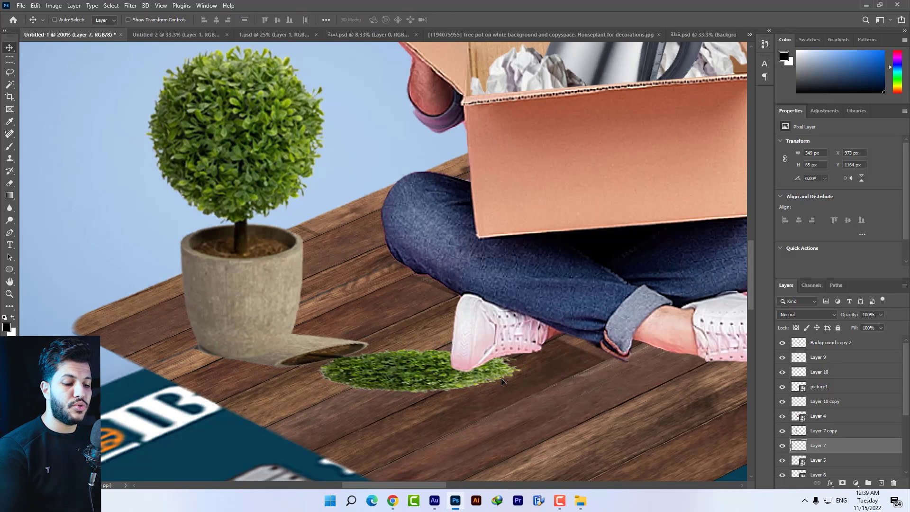
pyautogui.hotkey('ctrl', 'u')
pyautogui.moveTo(426, 209); pyautogui.dragTo(471, 209)
pyautogui.press('Return')
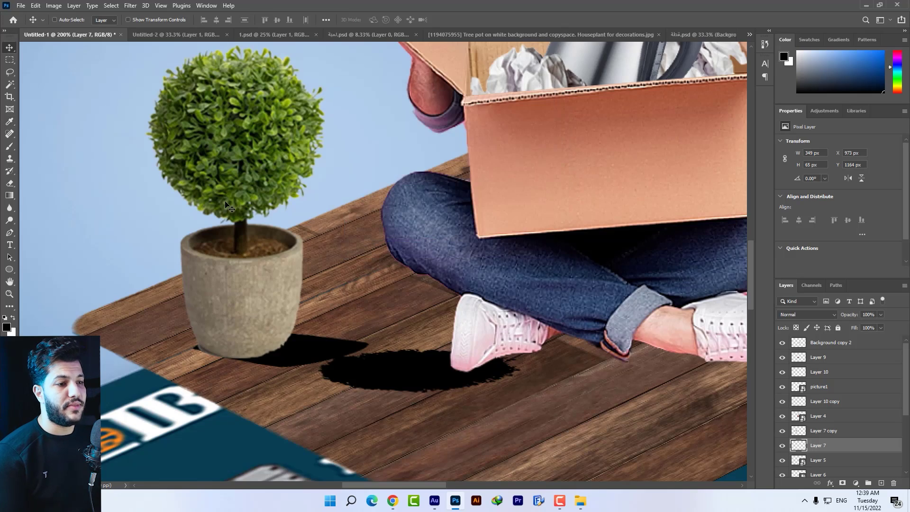
# Skew the plant shadow along the floor and soften it with an 8.4 px Gaussian Blur
pyautogui.hotkey('ctrl', '-')
pyautogui.hotkey('ctrl', '-')
pyautogui.hotkey('ctrl', '-')
pyautogui.hotkey('ctrl', '-')
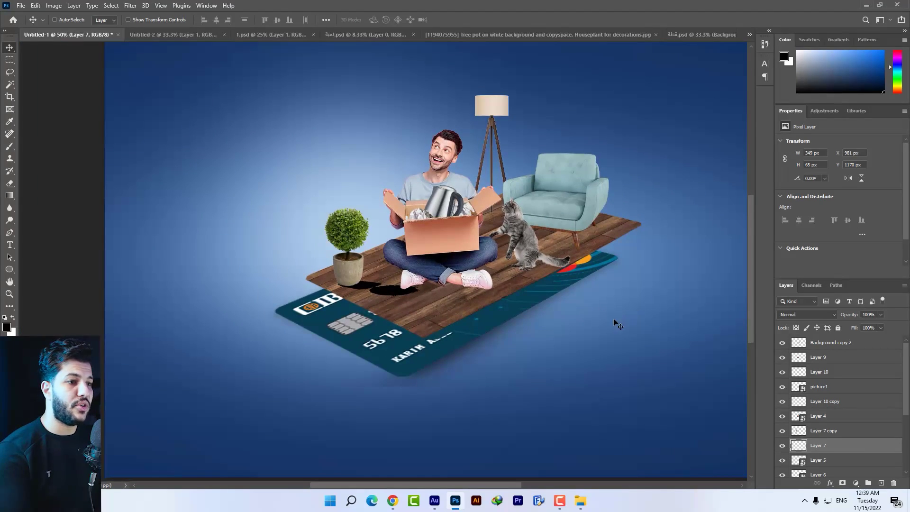
pyautogui.hotkey('ctrl', 't')
pyautogui.moveTo(422, 290); pyautogui.dragTo(395, 285)
pyautogui.hscroll(2, 425, 292)
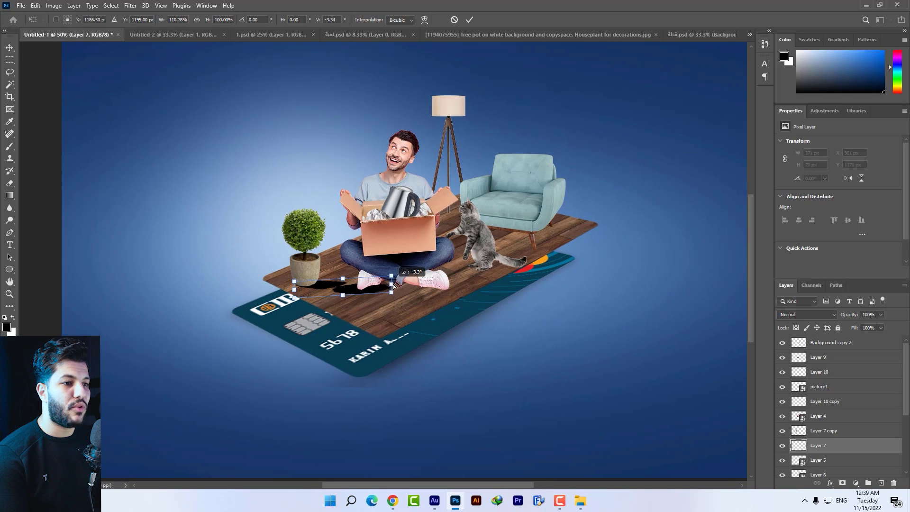
pyautogui.press('Return')
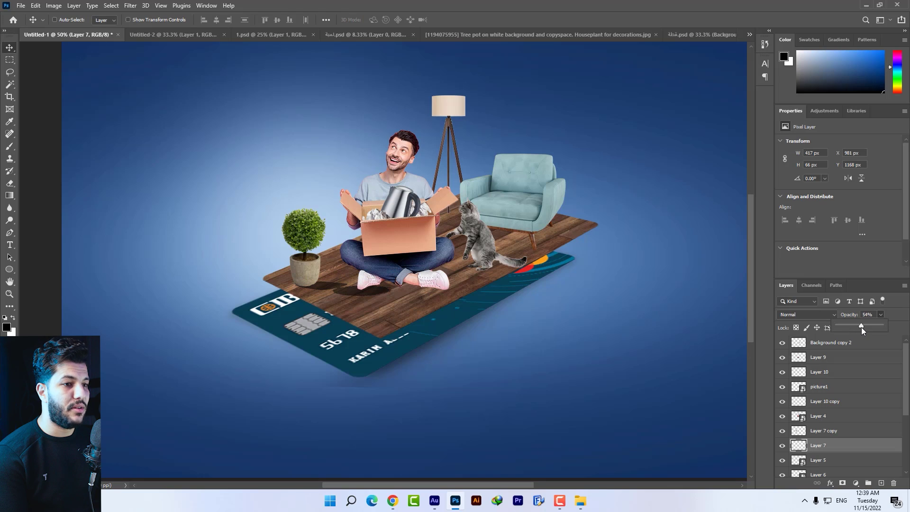
pyautogui.click(131, 5)
pyautogui.click(271, 162)
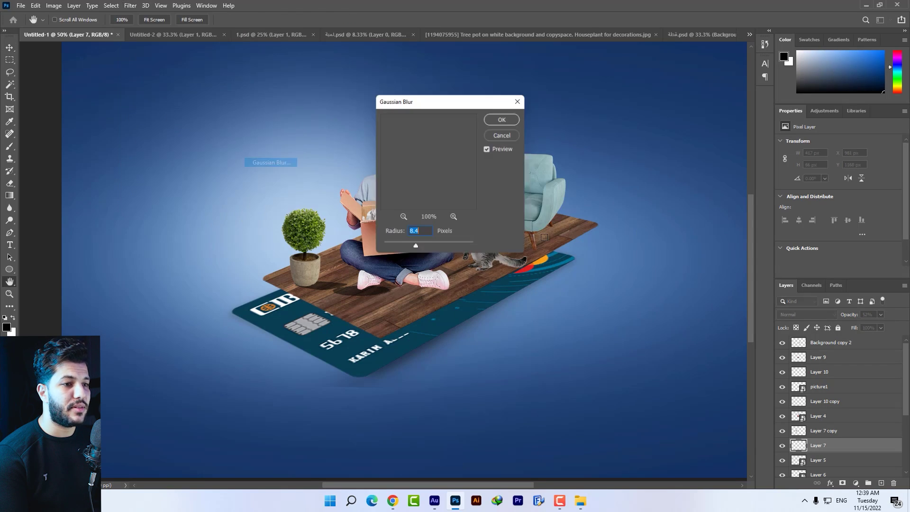
pyautogui.press('Return')
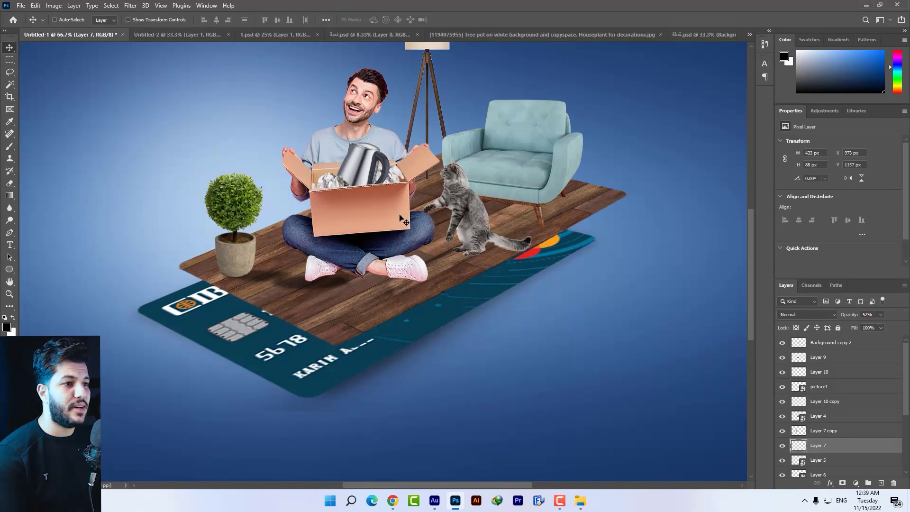
pyautogui.rightClick(410, 221)
pyautogui.click(411, 221)
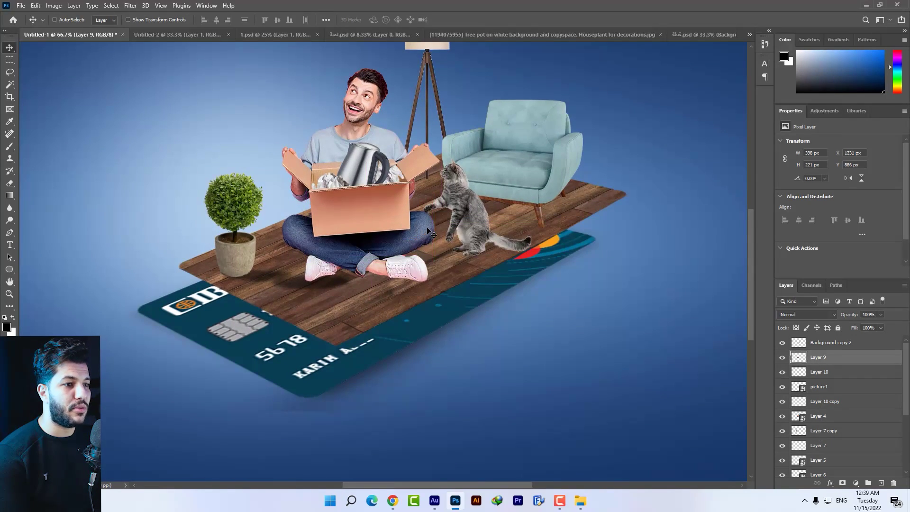
# Turn Layer 4 into the man's shadow, darkened with Hue/Saturation and Gaussian Blur
pyautogui.click(819, 431)
pyautogui.hotkey('ctrl', 't')
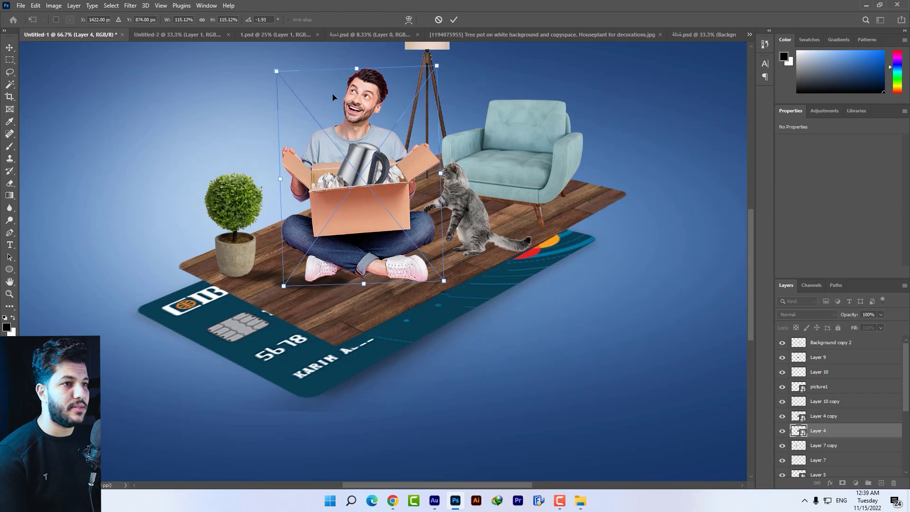
pyautogui.press('Return')
pyautogui.hotkey('ctrl', 'u')
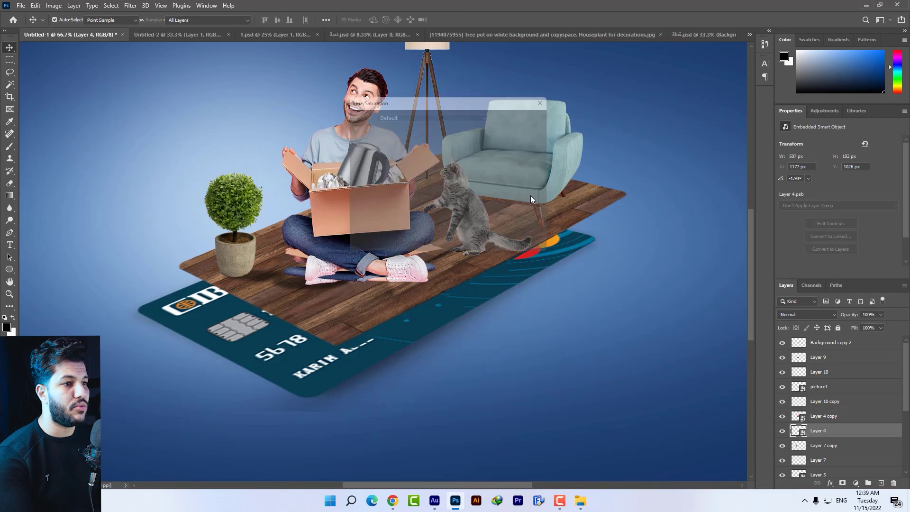
pyautogui.press('Return')
pyautogui.click(130, 6)
pyautogui.moveTo(135, 126)
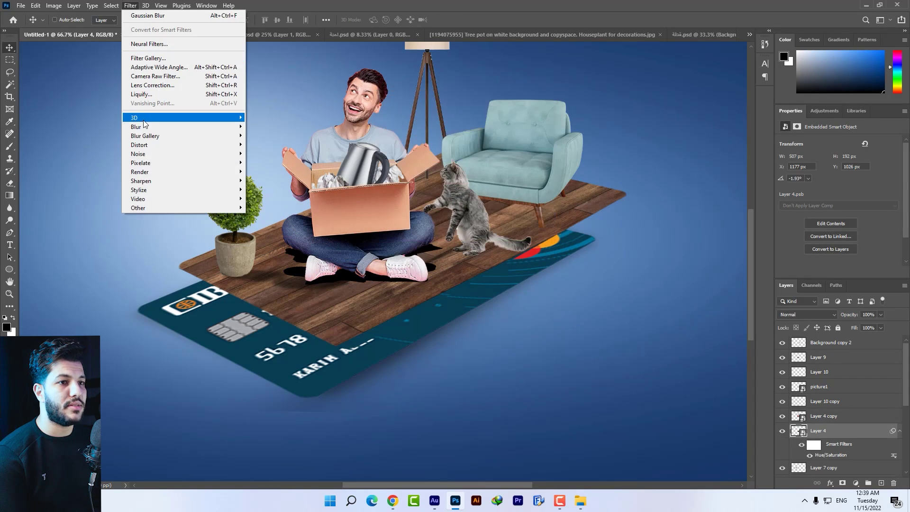
pyautogui.press('Escape')
pyautogui.press('4')
pyautogui.press('9')
pyautogui.hotkey('ctrl', 't')
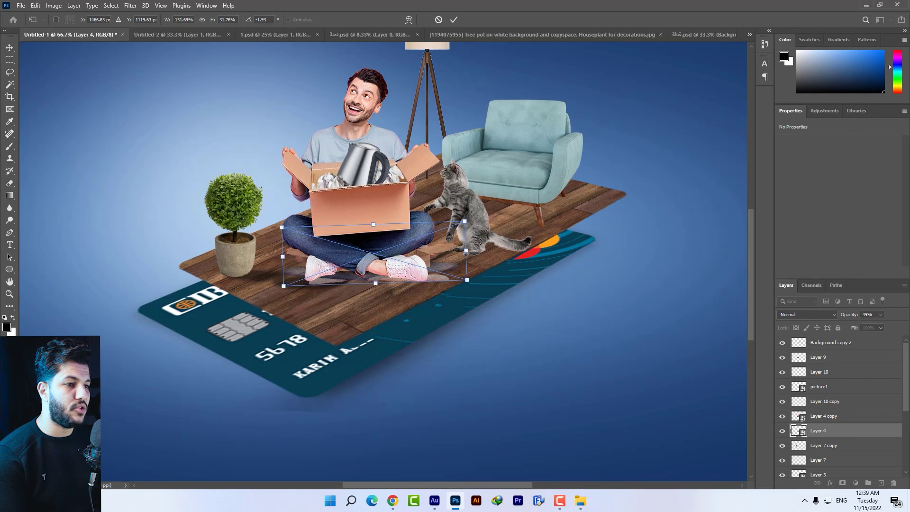
pyautogui.press('Return')
# Set the man's shadow to 61% opacity, rasterize it, and soft-erase its edges at flow 5
pyautogui.moveTo(477, 239); pyautogui.dragTo(550, 261)
pyautogui.moveTo(485, 272); pyautogui.dragTo(493, 273)
pyautogui.click(880, 314)
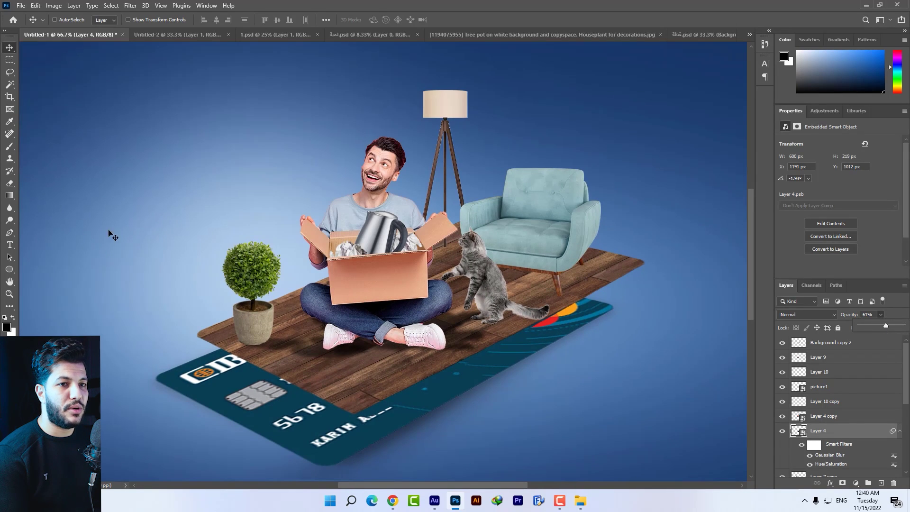
pyautogui.click(11, 184)
pyautogui.press('Return')
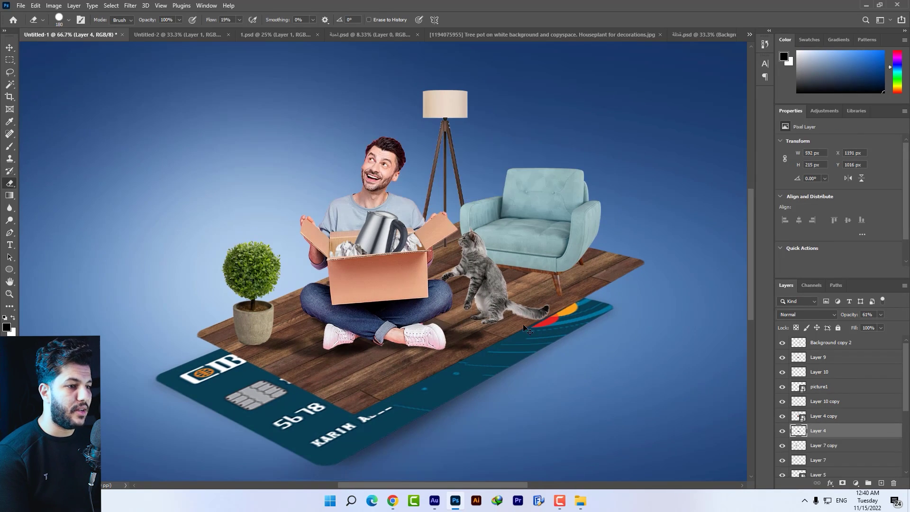
pyautogui.rightClick(550, 334)
pyautogui.click(594, 435)
pyautogui.click(231, 25)
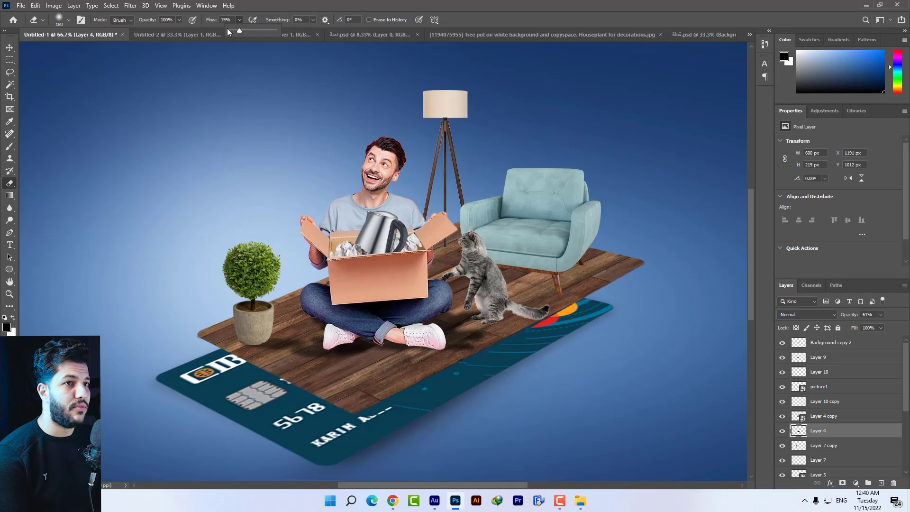
pyautogui.write('5')
pyautogui.moveTo(447, 372); pyautogui.dragTo(505, 289)
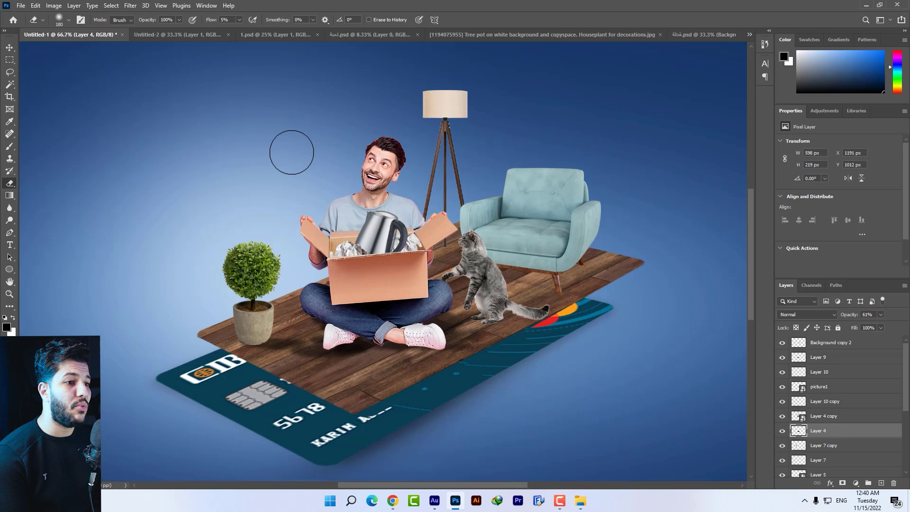
pyautogui.click(9, 48)
# Select the Background copy 2 layer and commit the stretched strip transform
pyautogui.rightClick(293, 351)
pyautogui.click(332, 437)
pyautogui.hotkey('ctrl', '+')
pyautogui.hotkey('ctrl', '+')
pyautogui.rightClick(234, 219)
pyautogui.click(266, 272)
pyautogui.rightClick(247, 206)
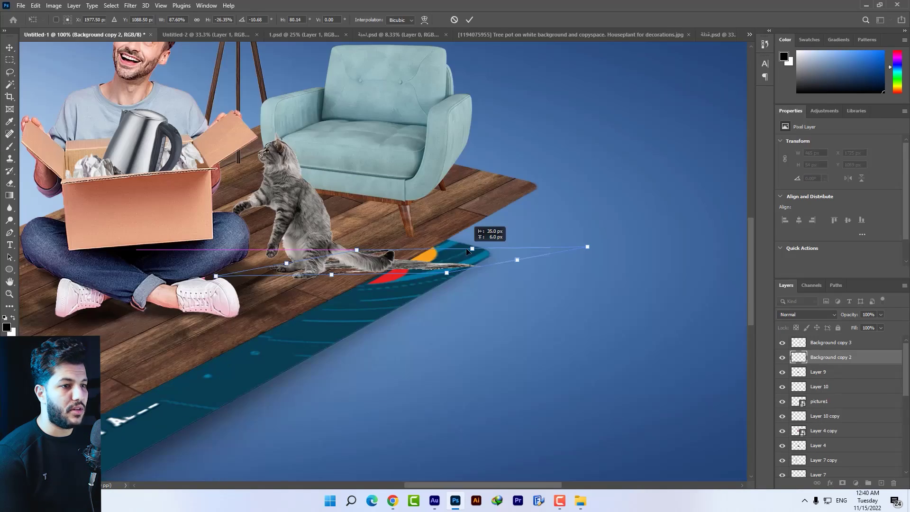
pyautogui.press('Return')
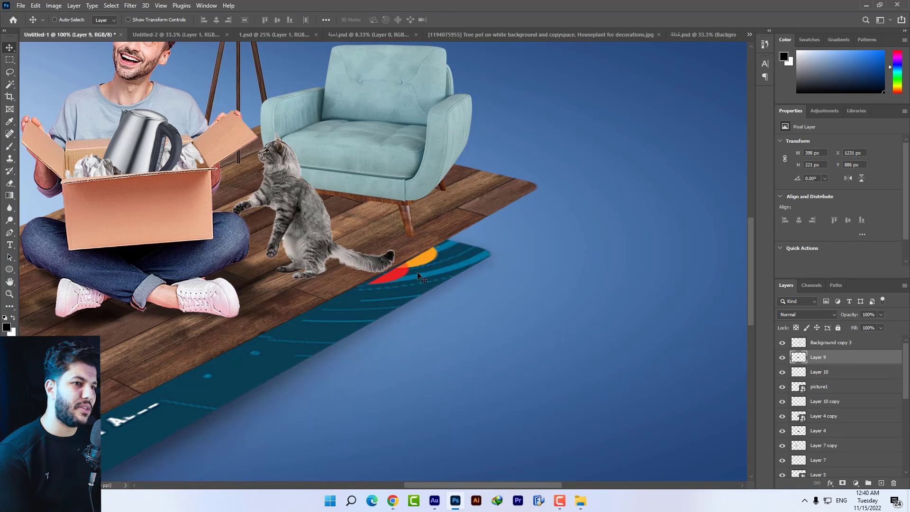
# Add a new layer above Background copy 3 and set an 11%-flow brush
pyautogui.hotkey('ctrl', '+')
pyautogui.hotkey('ctrl', '+')
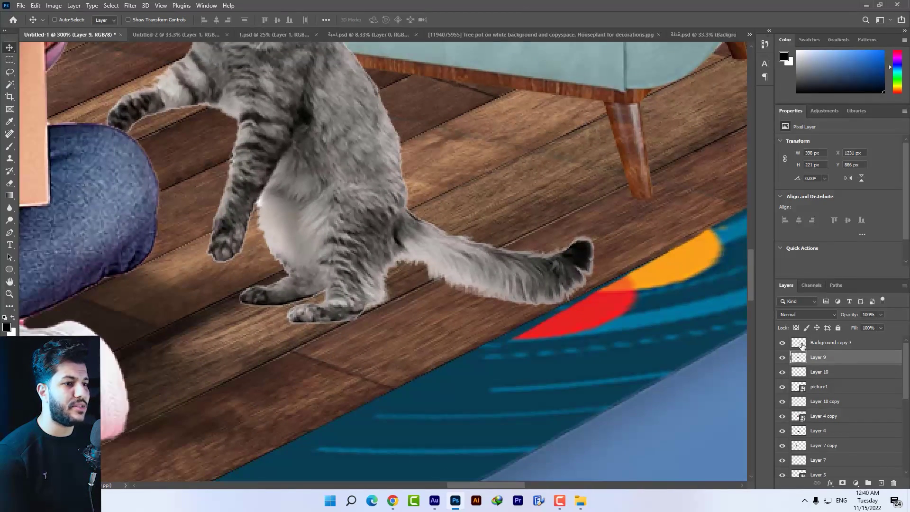
pyautogui.click(807, 343)
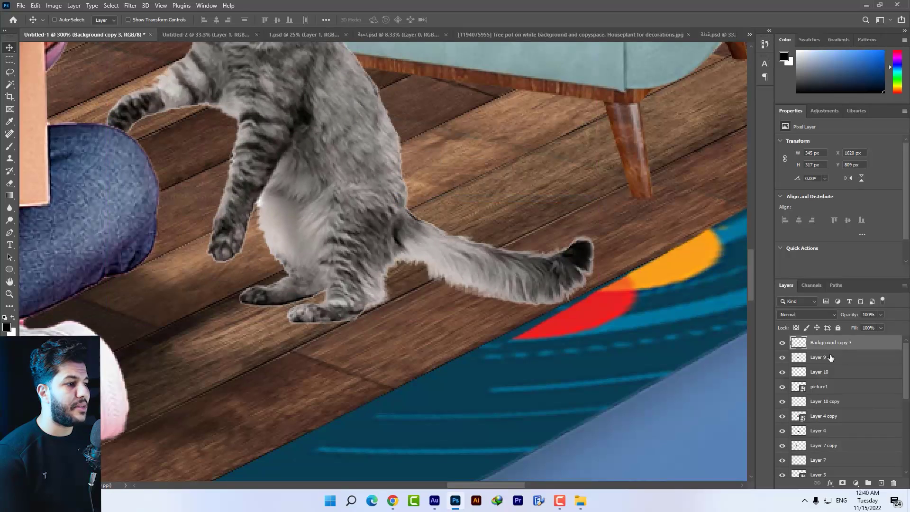
pyautogui.click(881, 483)
pyautogui.press('b')
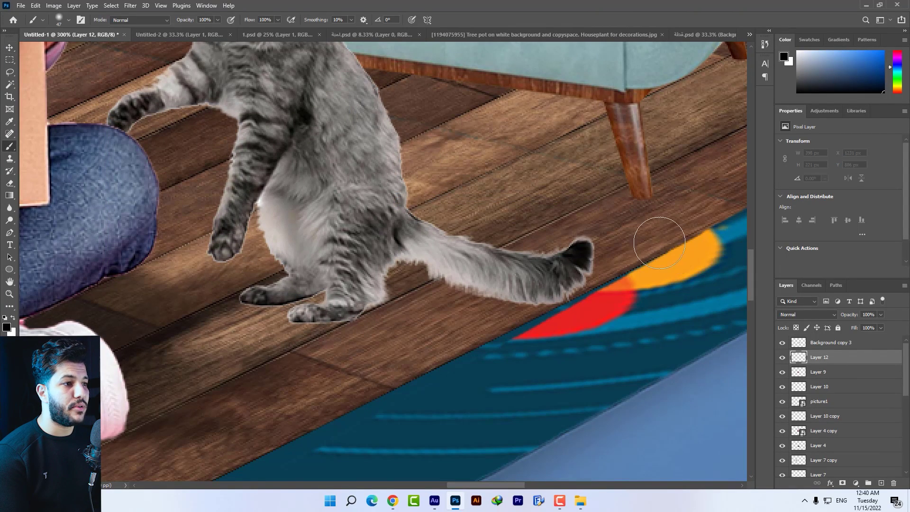
pyautogui.rightClick(659, 243)
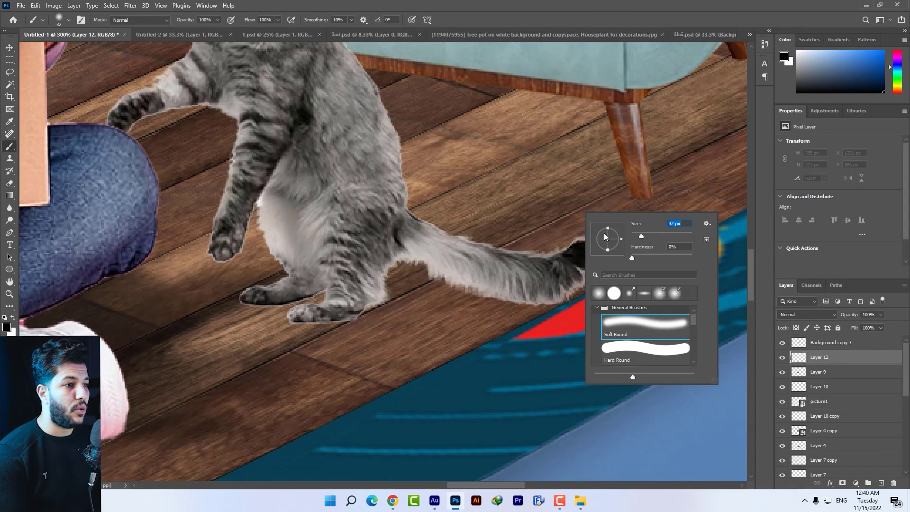
pyautogui.moveTo(608, 237); pyautogui.dragTo(608, 235)
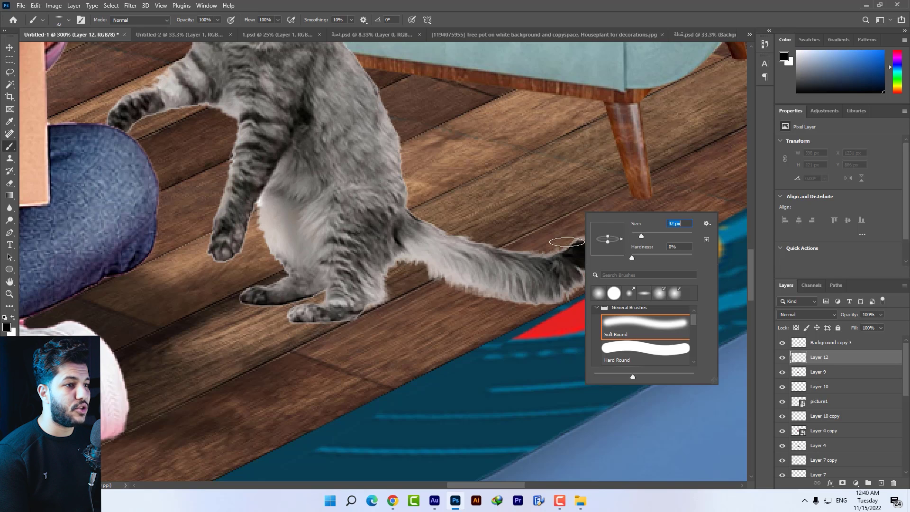
pyautogui.click(278, 19)
pyautogui.moveTo(279, 29); pyautogui.dragTo(239, 29)
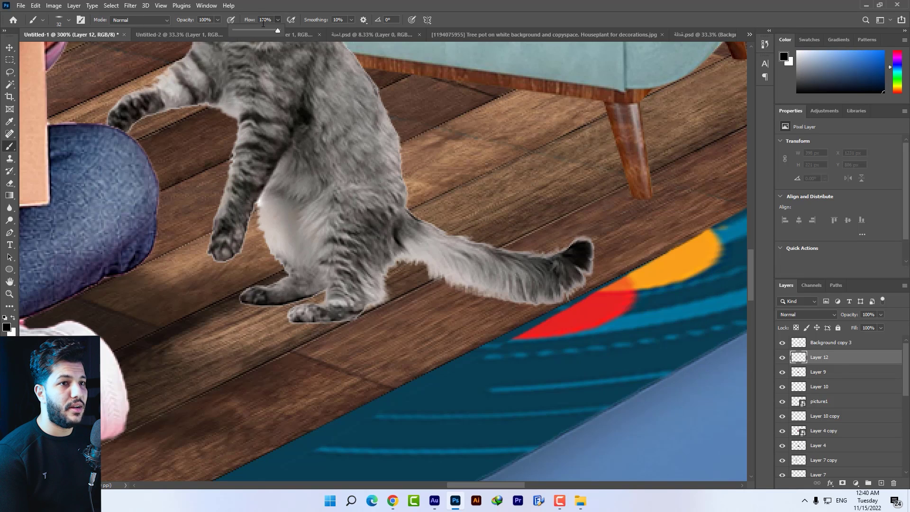
# Paint soft dark shadow under the cat's paws and tail at 79% opacity
pyautogui.moveTo(307, 316); pyautogui.dragTo(405, 296)
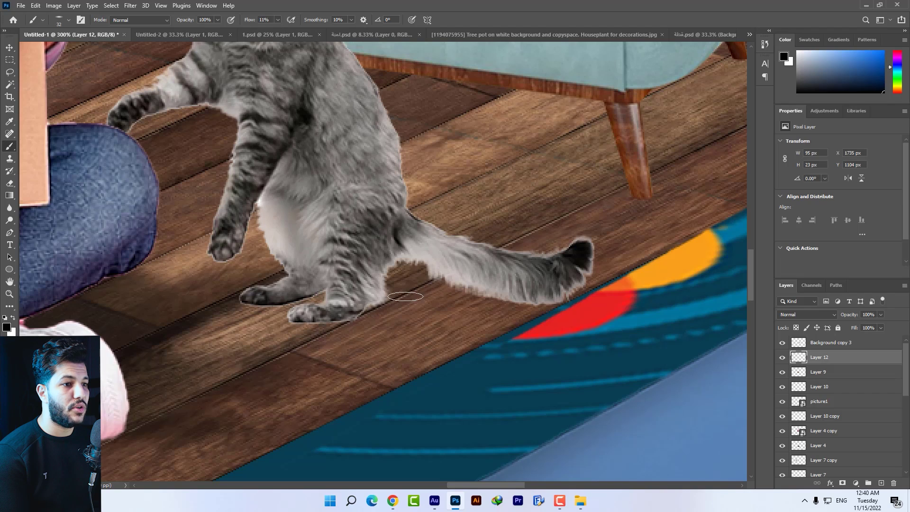
pyautogui.moveTo(350, 298); pyautogui.dragTo(527, 279)
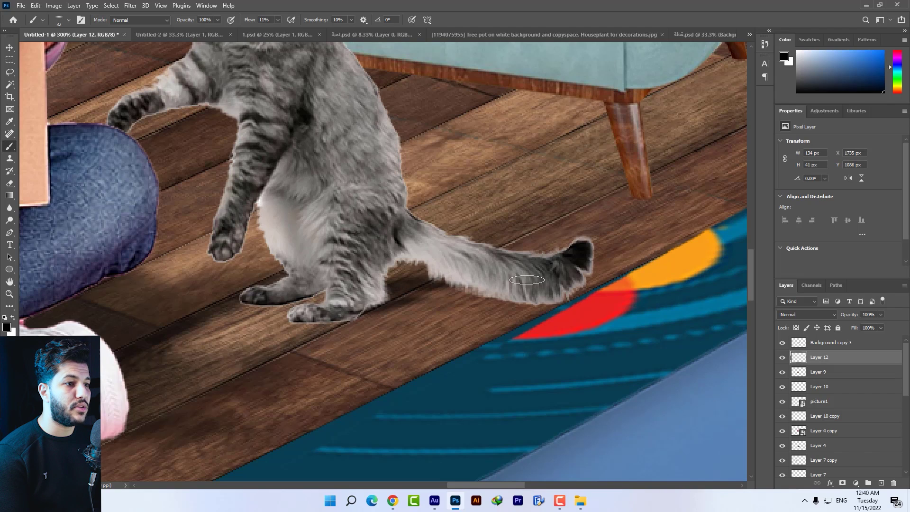
pyautogui.moveTo(287, 294)
pyautogui.mouseDown()
pyautogui.moveTo(269, 306)
pyautogui.moveTo(294, 298)
pyautogui.mouseUp()
pyautogui.moveTo(383, 278); pyautogui.dragTo(427, 272)
pyautogui.moveTo(576, 273)
pyautogui.mouseDown()
pyautogui.moveTo(463, 275)
pyautogui.moveTo(299, 315)
pyautogui.moveTo(247, 290)
pyautogui.mouseUp()
pyautogui.hotkey('ctrl', '0')
pyautogui.hotkey('ctrl', '1')
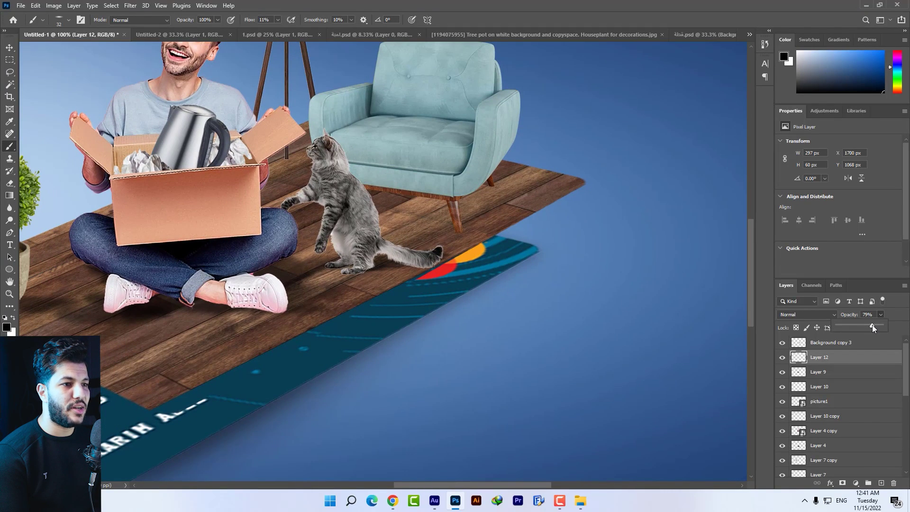
pyautogui.moveTo(504, 197); pyautogui.dragTo(552, 181)
# Zoom out to review the whole composition, then zoom back in
pyautogui.hotkey('ctrl', '-')
pyautogui.hotkey('ctrl', '-')
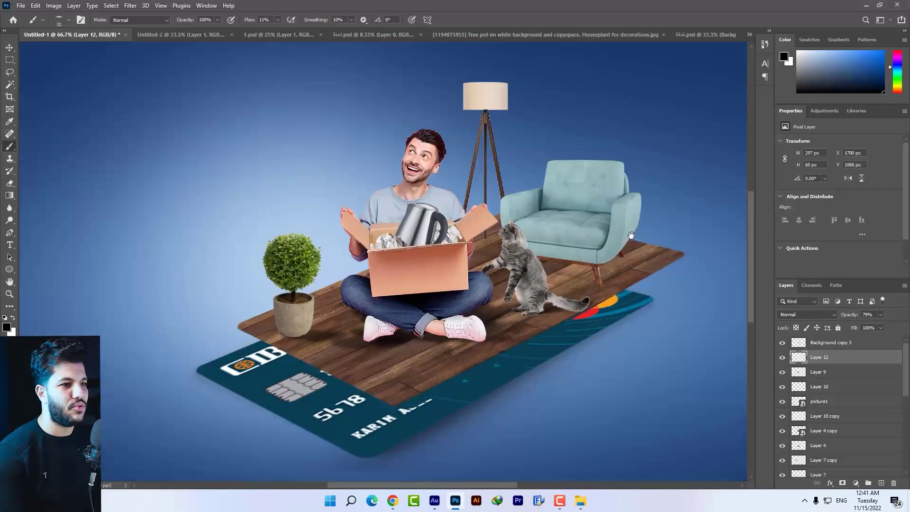
pyautogui.hotkey('ctrl', '-')
pyautogui.hotkey('ctrl', '+')
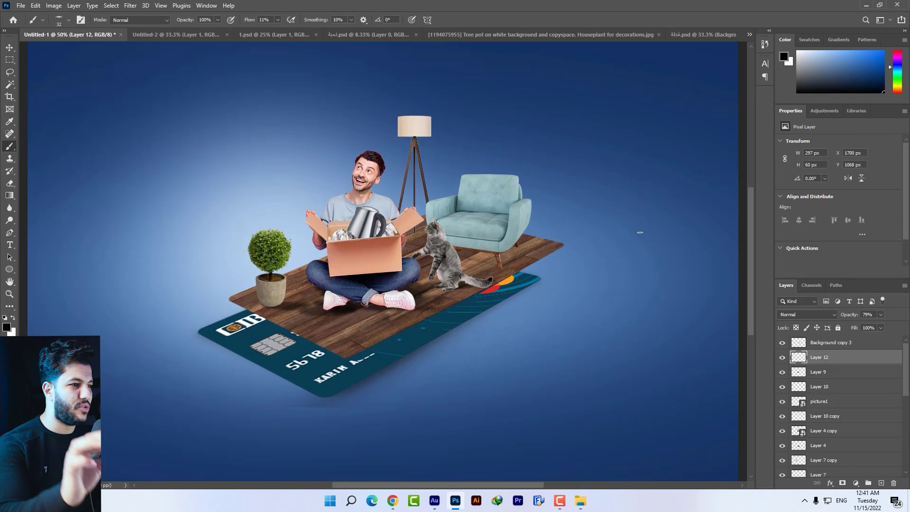
pyautogui.hotkey('ctrl', '-')
pyautogui.hotkey('ctrl', '-')
pyautogui.hotkey('ctrl', '+')
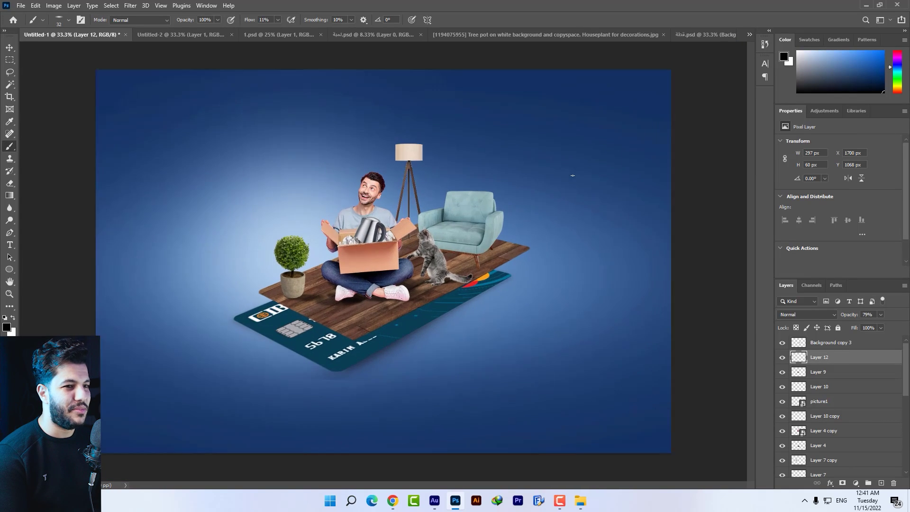
pyautogui.hotkey('ctrl', '+')
pyautogui.click(7, 48)
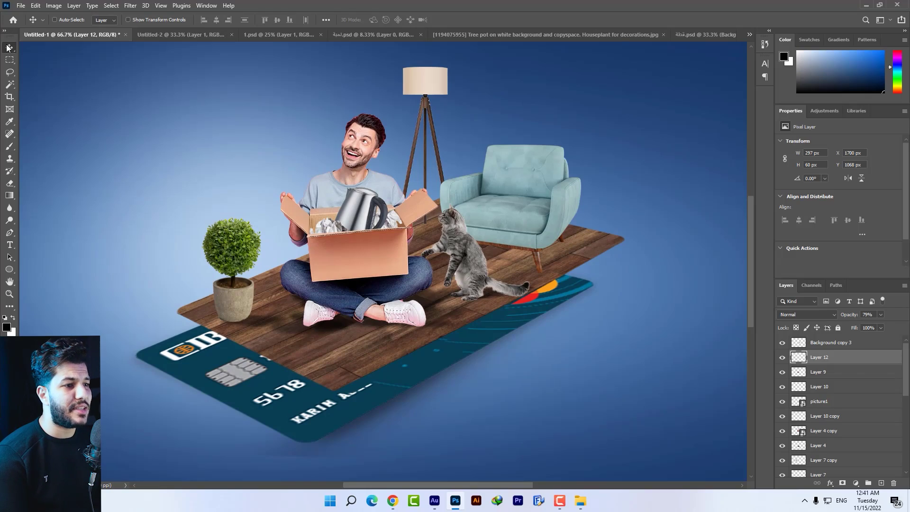
# Add a new empty layer just below Layer 5 for the armchair's shadow
pyautogui.hotkey('ctrl', '+')
pyautogui.moveTo(331, 122); pyautogui.dragTo(203, 124)
pyautogui.hotkey('ctrl', '+')
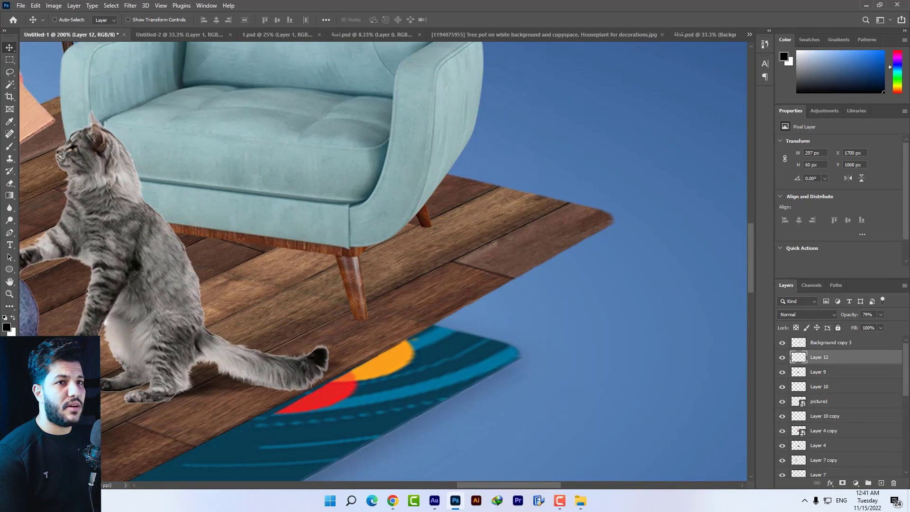
pyautogui.rightClick(379, 117)
pyautogui.click(407, 139)
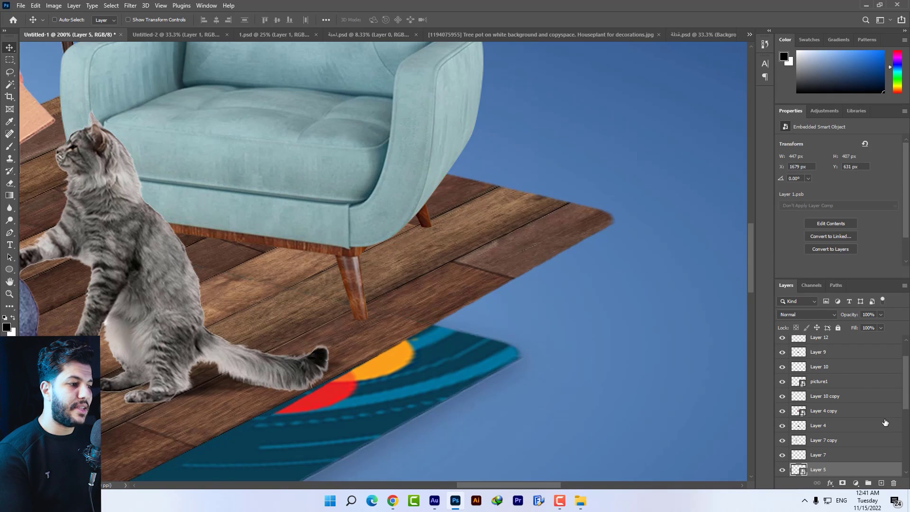
pyautogui.click(841, 441)
pyautogui.click(881, 483)
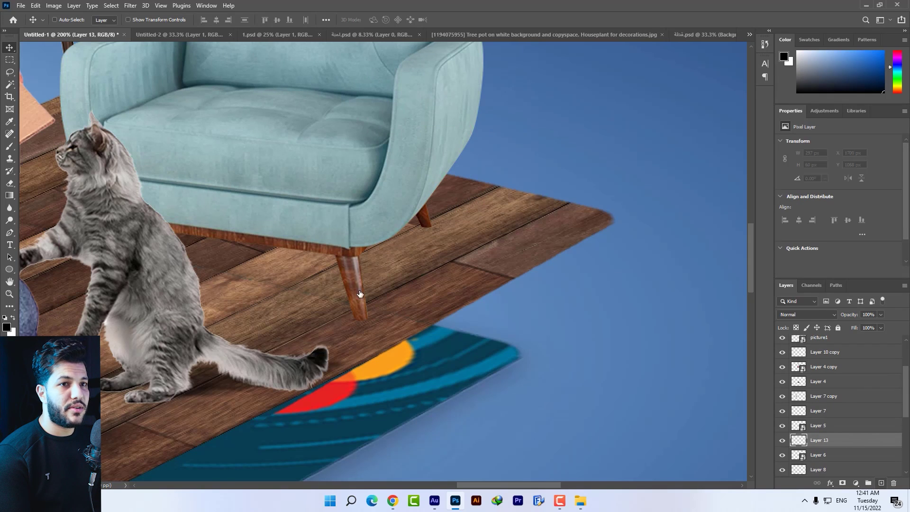
# Paint a soft black dab and warp it into a shadow shape
pyautogui.click(9, 146)
pyautogui.rightClick(464, 269)
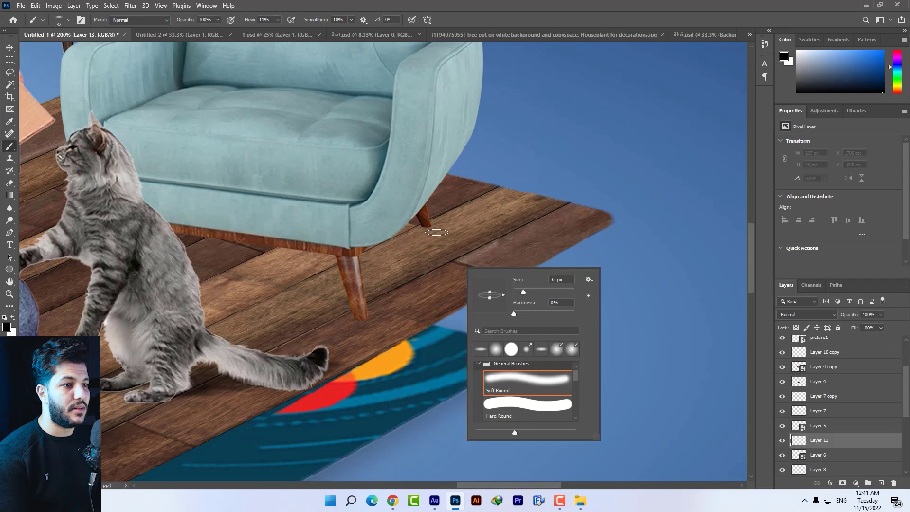
pyautogui.click(428, 252)
pyautogui.hotkey('ctrl', 't')
pyautogui.rightClick(443, 261)
pyautogui.click(455, 325)
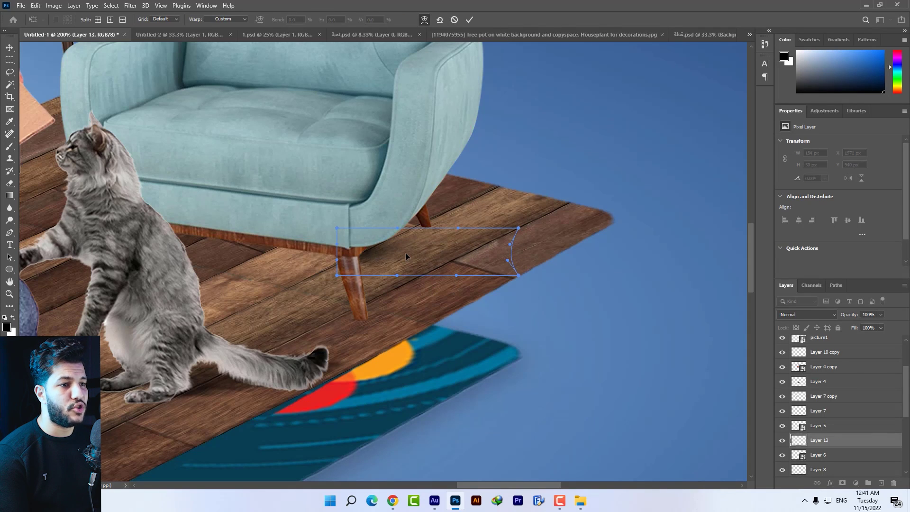
pyautogui.press('Return')
# Stretch the shadow thin and position it under one armchair leg
pyautogui.moveTo(511, 256)
pyautogui.mouseDown()
pyautogui.moveTo(476, 217)
pyautogui.moveTo(459, 237)
pyautogui.moveTo(470, 229)
pyautogui.mouseUp()
pyautogui.hotkey('ctrl', 't')
pyautogui.moveTo(632, 231); pyautogui.dragTo(769, 226)
pyautogui.moveTo(538, 227); pyautogui.dragTo(451, 229)
pyautogui.press('Return')
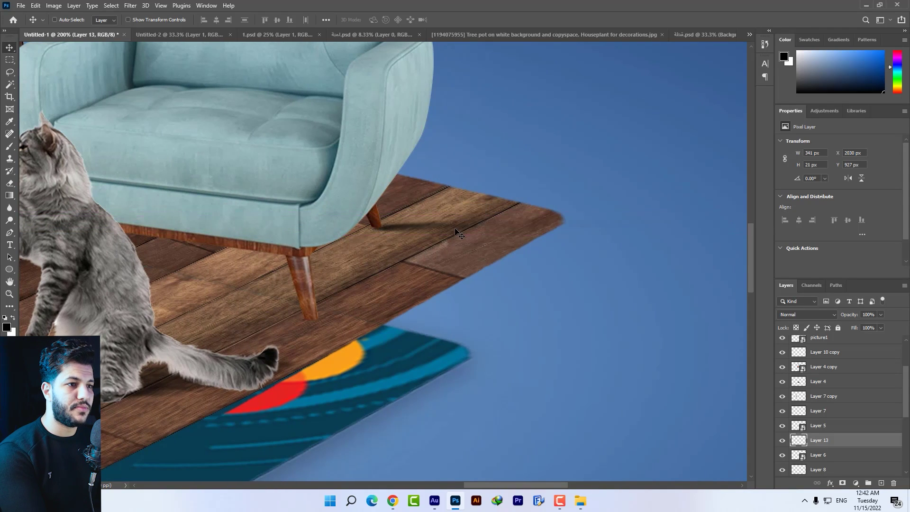
# Duplicate the leg shadow under the other armchair legs
pyautogui.moveTo(453, 231)
pyautogui.mouseDown()
pyautogui.moveTo(379, 325)
pyautogui.moveTo(388, 323)
pyautogui.mouseUp()
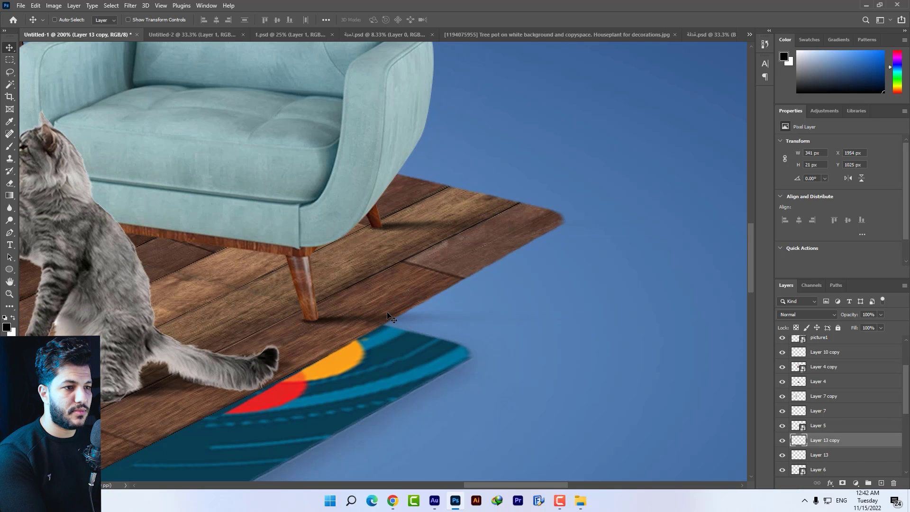
pyautogui.hscroll(-5, 388, 316)
pyautogui.moveTo(506, 319)
pyautogui.mouseDown()
pyautogui.moveTo(297, 271)
pyautogui.moveTo(340, 240)
pyautogui.mouseUp()
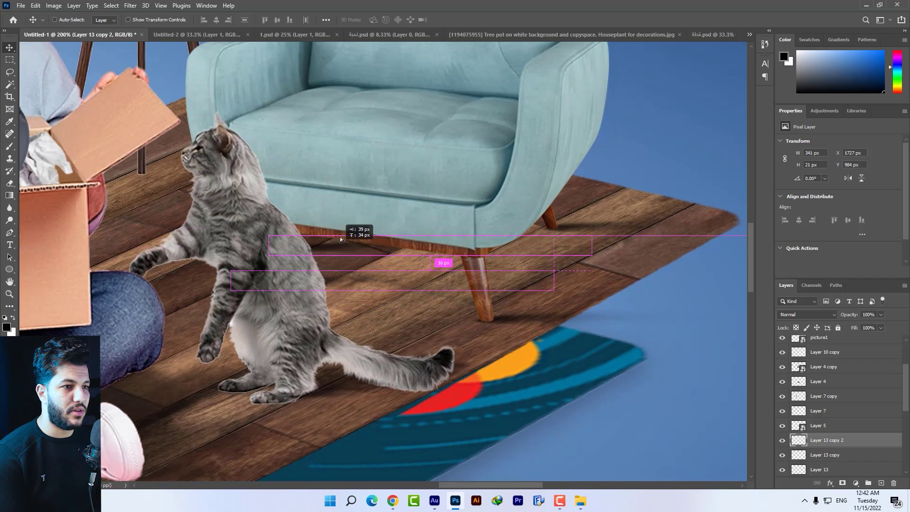
pyautogui.moveTo(340, 240); pyautogui.dragTo(338, 228)
pyautogui.hscroll(3, 490, 318)
pyautogui.hotkey('ctrl', '-')
pyautogui.hotkey('ctrl', '-')
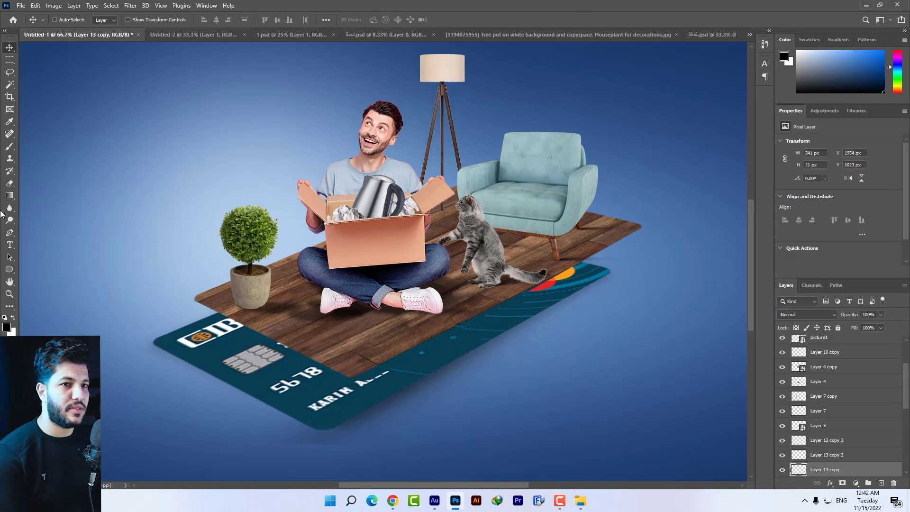
# Soften the chair-leg shadows with a small, low-flow eraser
pyautogui.click(13, 186)
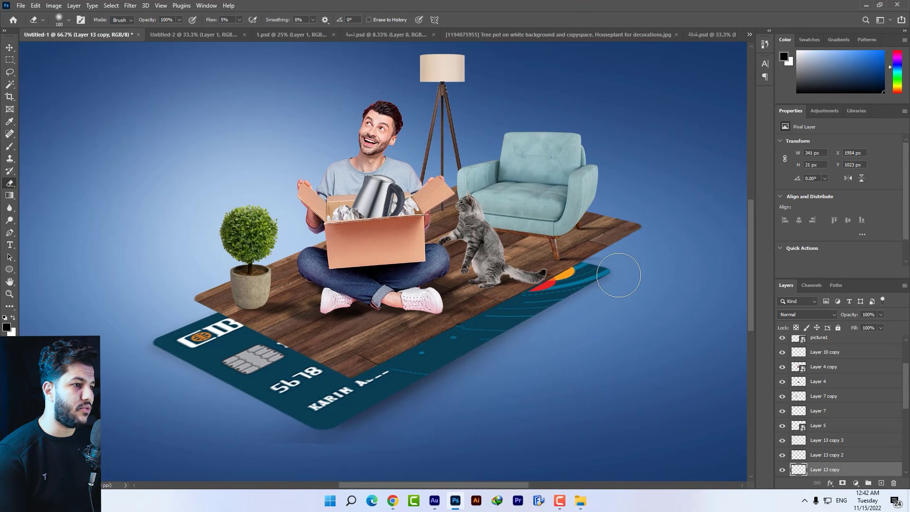
pyautogui.rightClick(625, 276)
pyautogui.click(696, 292)
pyautogui.press('Return')
pyautogui.hotkey('ctrl', '-')
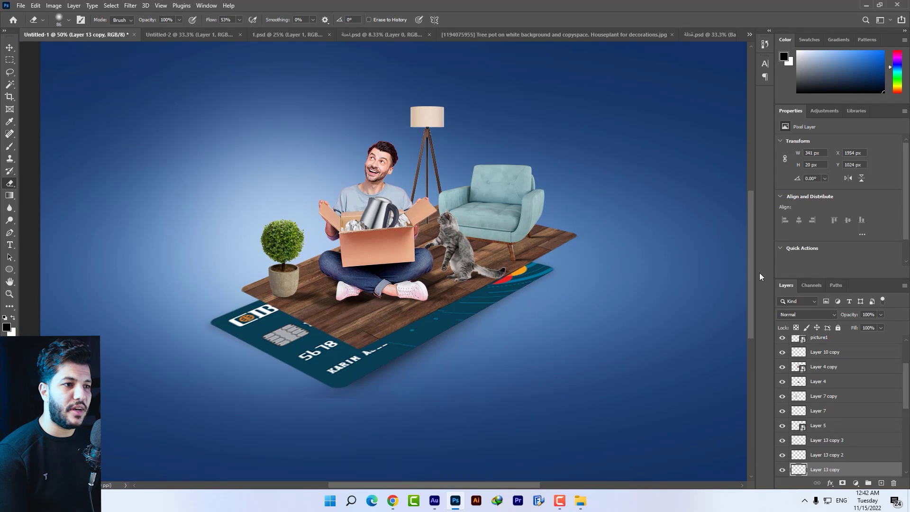
# Alt-drag another shadow copy, Layer 13 copy 4, into place under the armchair
pyautogui.click(9, 47)
pyautogui.hotkey('ctrl', '+')
pyautogui.hotkey('ctrl', '+')
pyautogui.moveTo(534, 195); pyautogui.dragTo(426, 150)
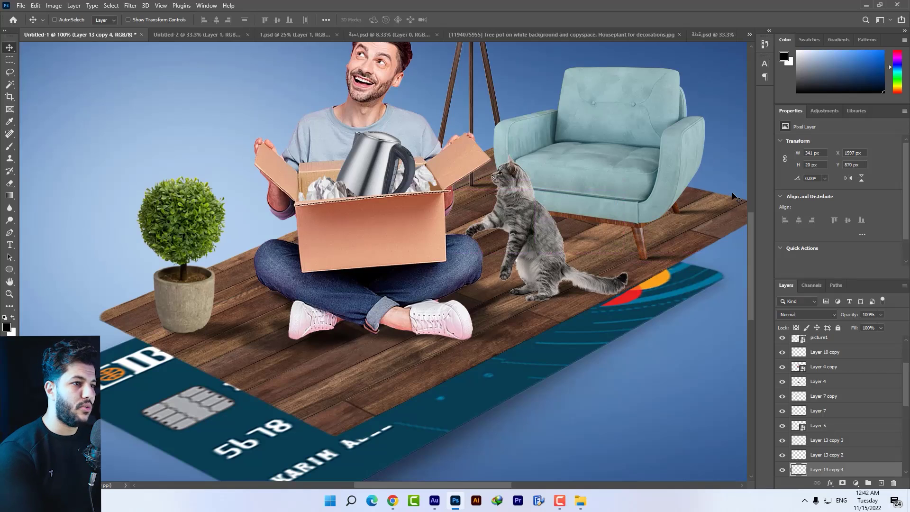
pyautogui.hotkey('ctrl', '-')
pyautogui.hotkey('ctrl', '-')
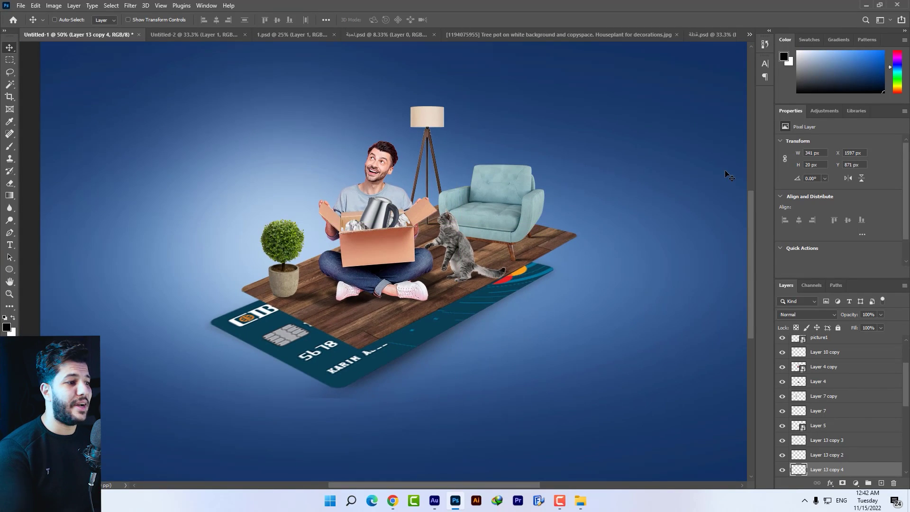
pyautogui.hotkey('ctrl', '-')
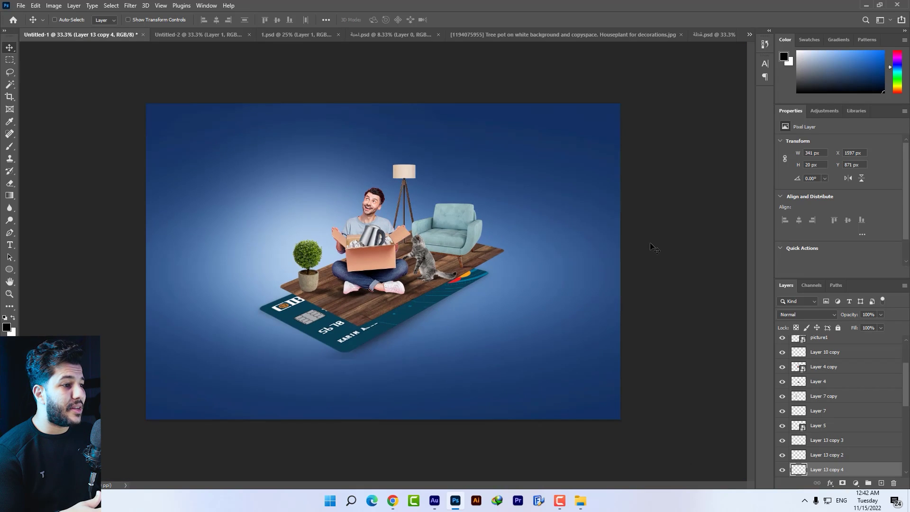
pyautogui.scroll(3, 870, 361)
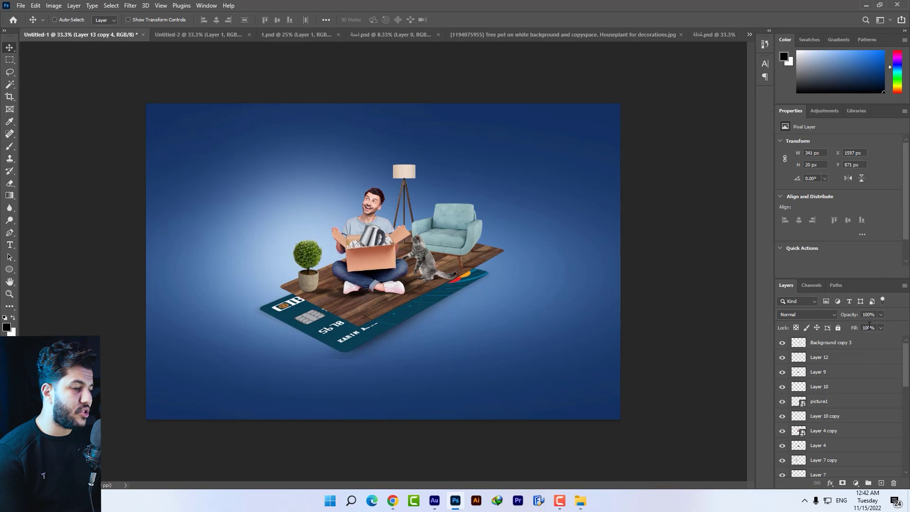
pyautogui.hotkey('ctrl', '+')
# Select the wood floor texture layer, undoing an accidental nudge
pyautogui.rightClick(368, 328)
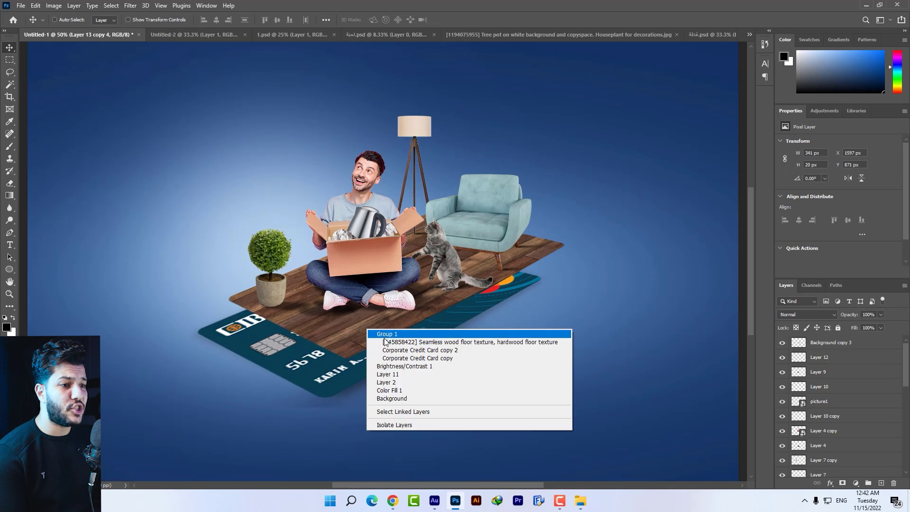
pyautogui.click(371, 342)
pyautogui.moveTo(370, 348); pyautogui.dragTo(369, 346)
pyautogui.hotkey('ctrl', 'z')
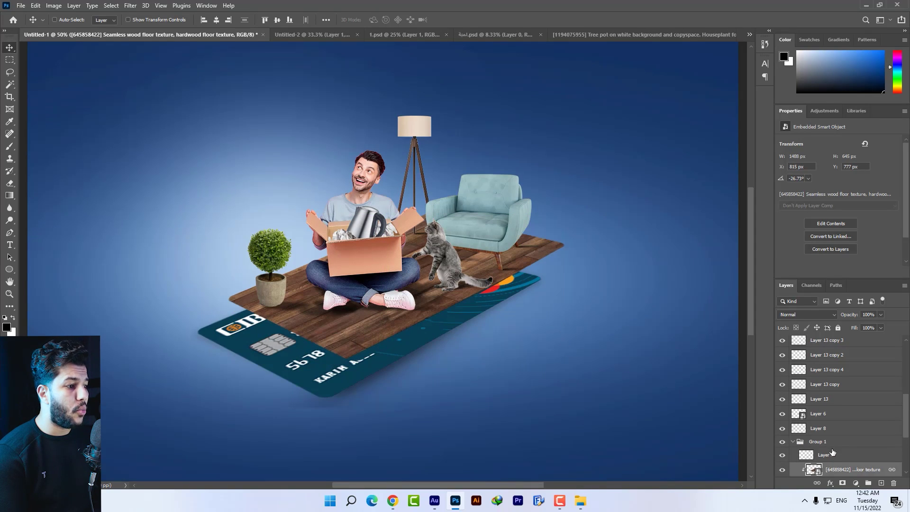
# Clip a Levels layer to the wood floor with inputs 14, 1.00, 172 and compare
pyautogui.click(855, 483)
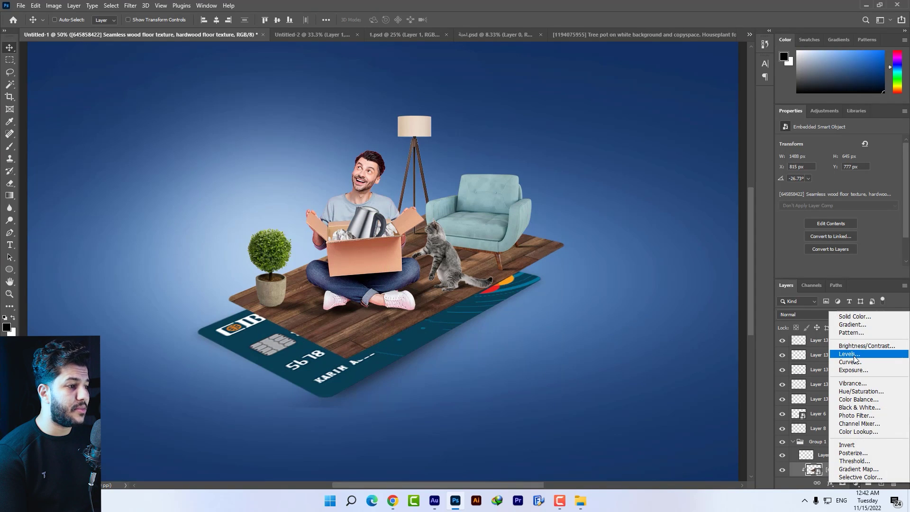
pyautogui.click(857, 356)
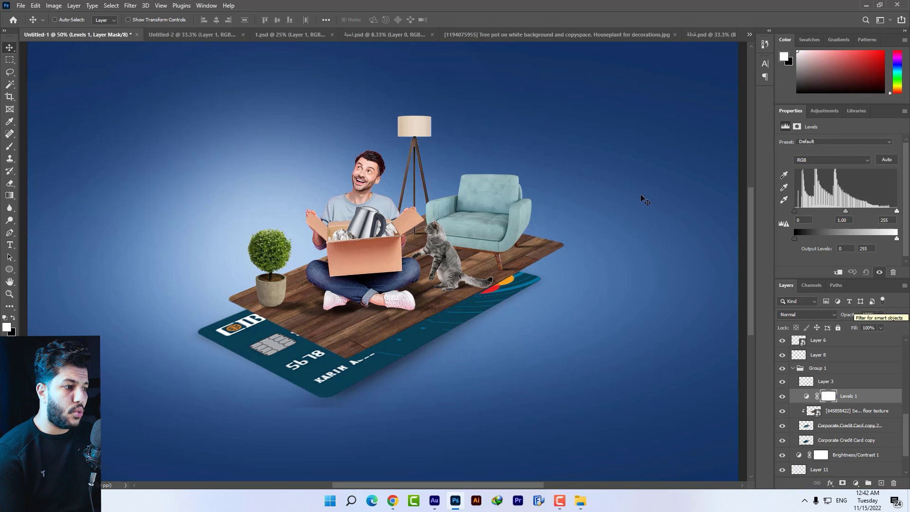
pyautogui.hotkey('ctrl', 'alt', 'g')
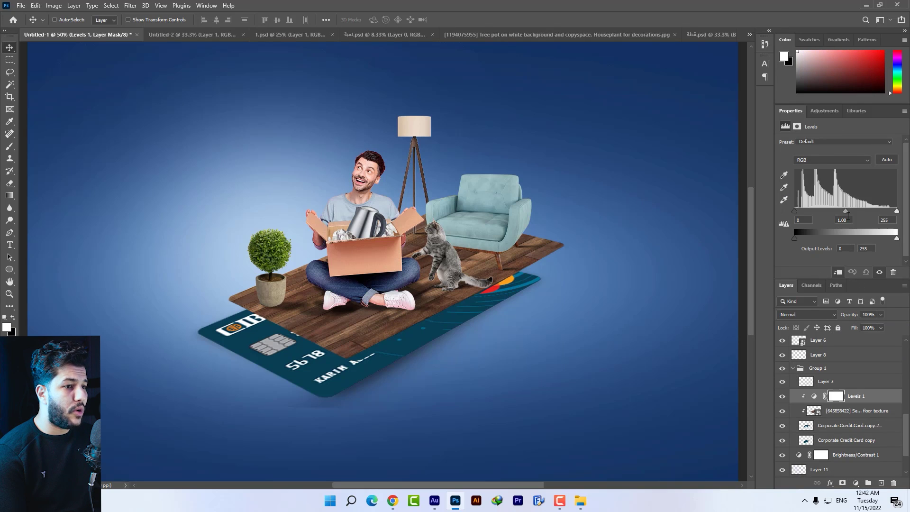
pyautogui.moveTo(846, 211); pyautogui.dragTo(797, 211)
pyautogui.moveTo(897, 211); pyautogui.dragTo(800, 211)
pyautogui.hotkey('ctrl', '-')
pyautogui.click(783, 396)
pyautogui.click(783, 396)
pyautogui.click(782, 396)
pyautogui.hotkey('ctrl', '+')
# Give the Corporate Credit Card copy a Brightness/Contrast layer at 64 brightness, 36 contrast
pyautogui.rightClick(309, 357)
pyautogui.click(355, 370)
pyautogui.moveTo(374, 365); pyautogui.dragTo(391, 355)
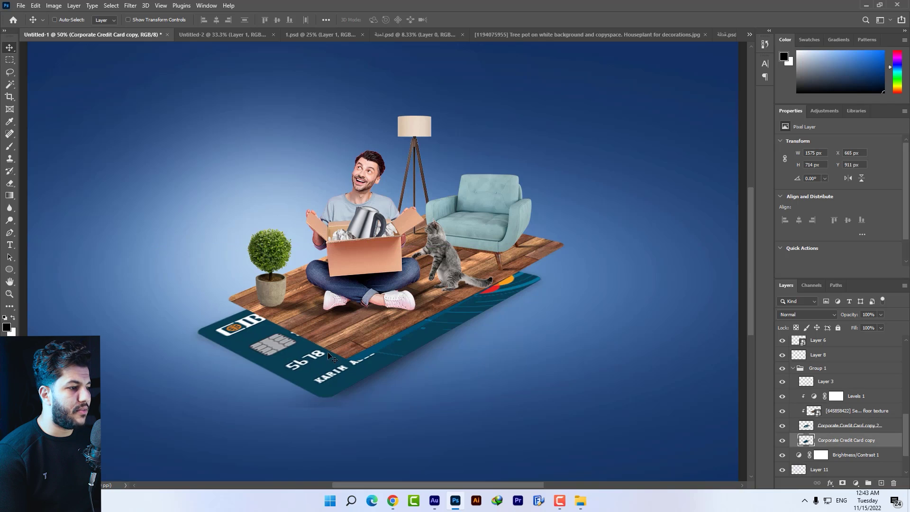
pyautogui.click(855, 482)
pyautogui.click(868, 313)
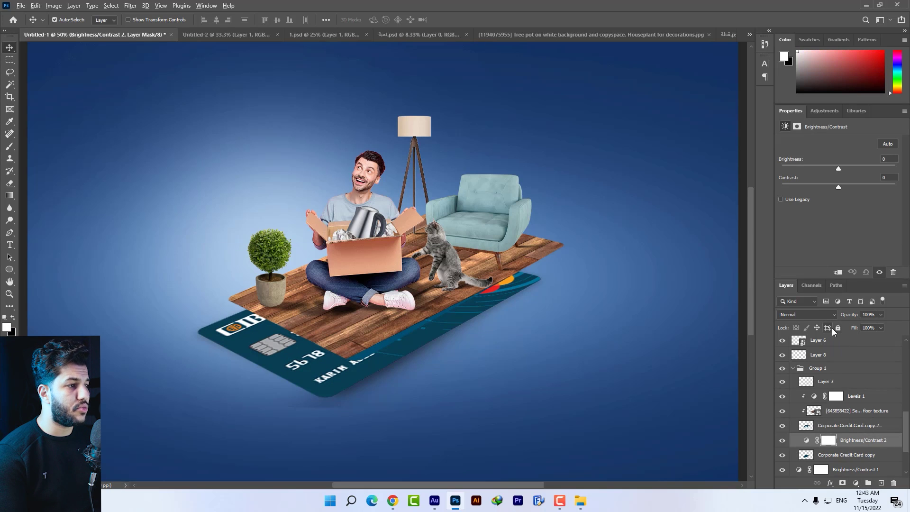
pyautogui.moveTo(846, 169)
pyautogui.mouseDown()
pyautogui.moveTo(866, 187)
pyautogui.moveTo(864, 169)
pyautogui.moveTo(860, 187)
pyautogui.mouseUp()
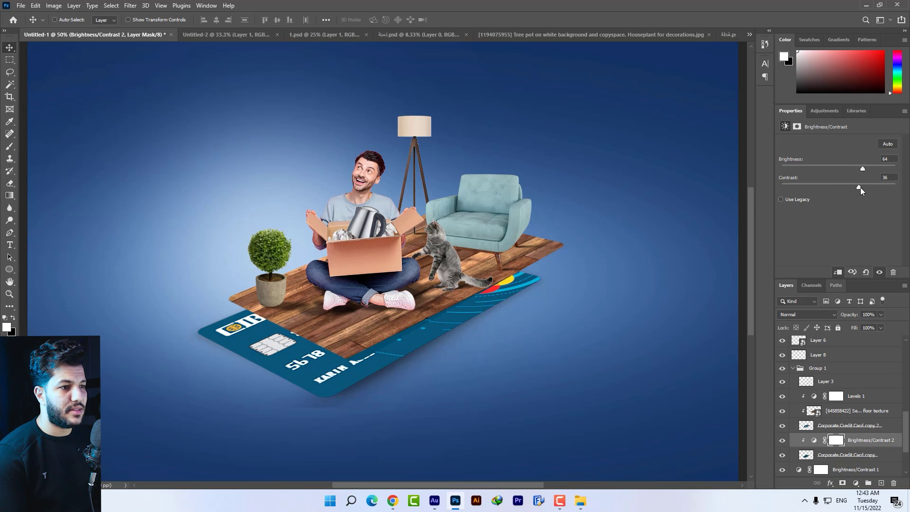
pyautogui.hotkey('ctrl', '-')
pyautogui.click(782, 440)
pyautogui.click(851, 345)
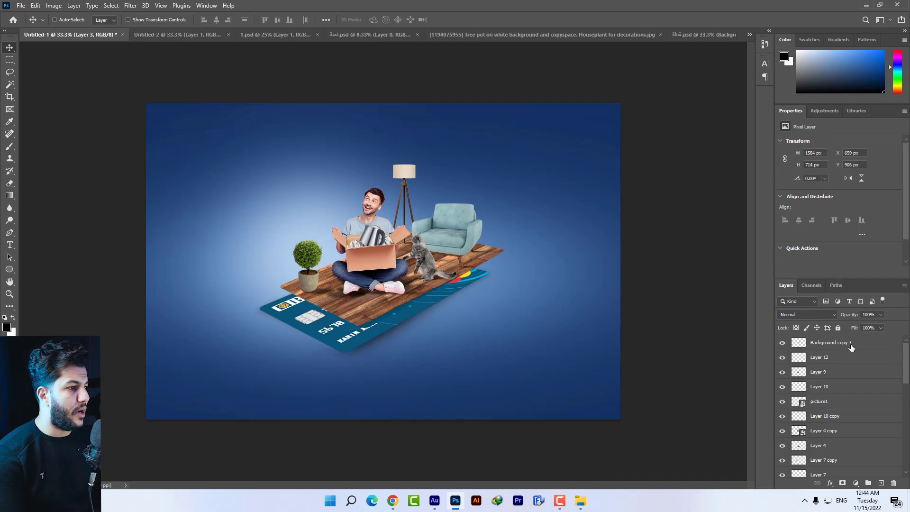
# Group the layers from Levels 1 to the card copy into Group 2
pyautogui.scroll(-3, 896, 449)
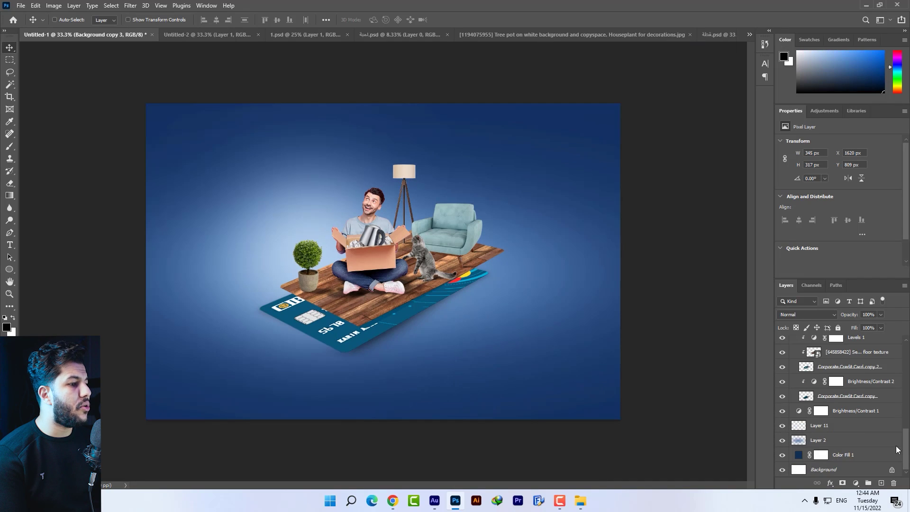
pyautogui.keyDown('shift'); pyautogui.click(843, 402); pyautogui.keyUp('shift')
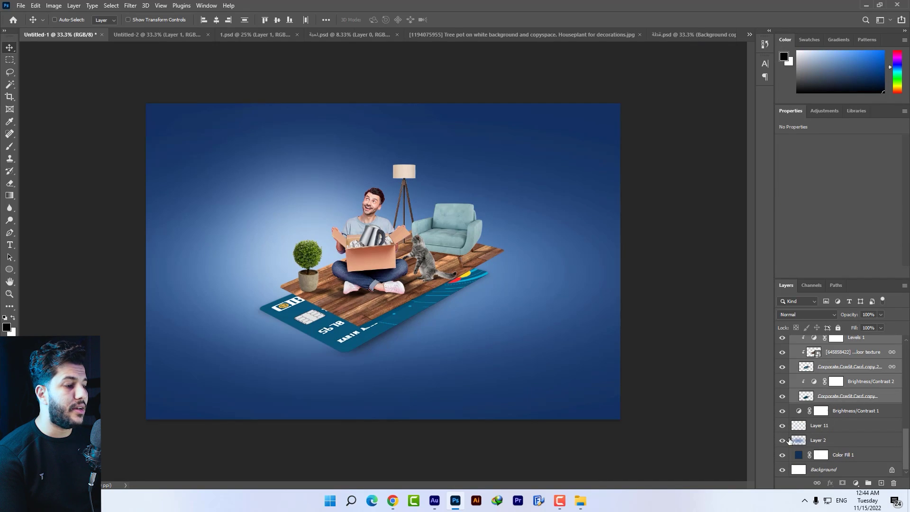
pyautogui.hotkey('ctrl', 'g')
pyautogui.moveTo(423, 304); pyautogui.dragTo(427, 305)
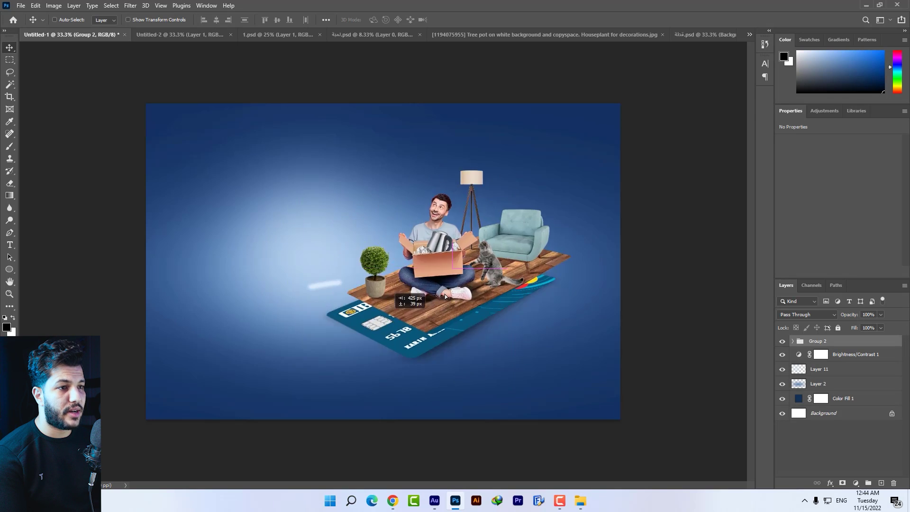
# Scale Group 2 to about 108.72% and shift it slightly lower
pyautogui.hotkey('ctrl', 't')
pyautogui.moveTo(531, 166); pyautogui.dragTo(507, 192)
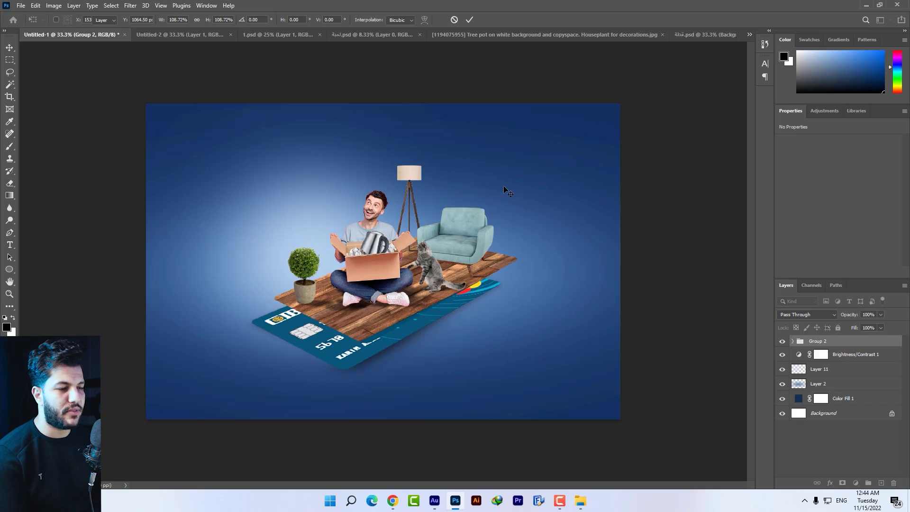
pyautogui.press('Return')
pyautogui.scroll(3, 505, 190)
pyautogui.scroll(3, 379, 214)
pyautogui.moveTo(427, 166); pyautogui.dragTo(429, 308)
pyautogui.scroll(1, 430, 300)
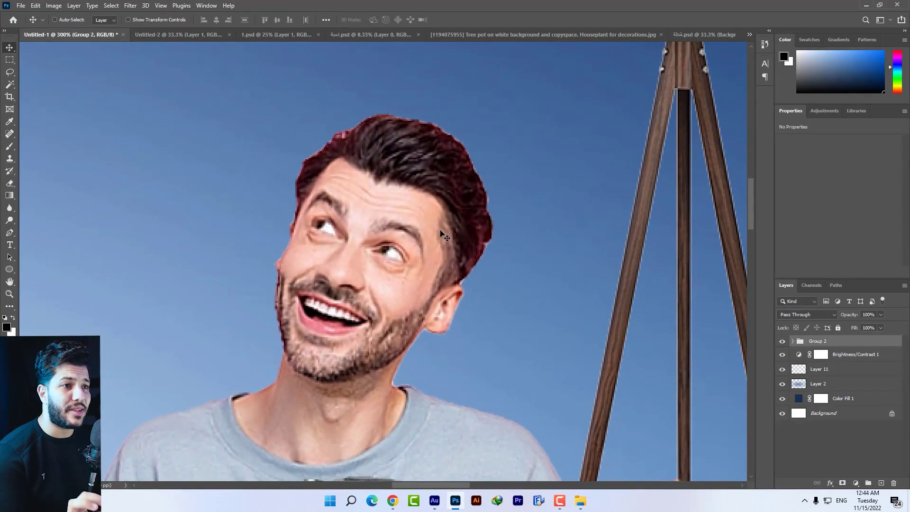
# Add a new Layer 14 clipped to the man's Layer 4 copy
pyautogui.rightClick(403, 144)
pyautogui.click(428, 157)
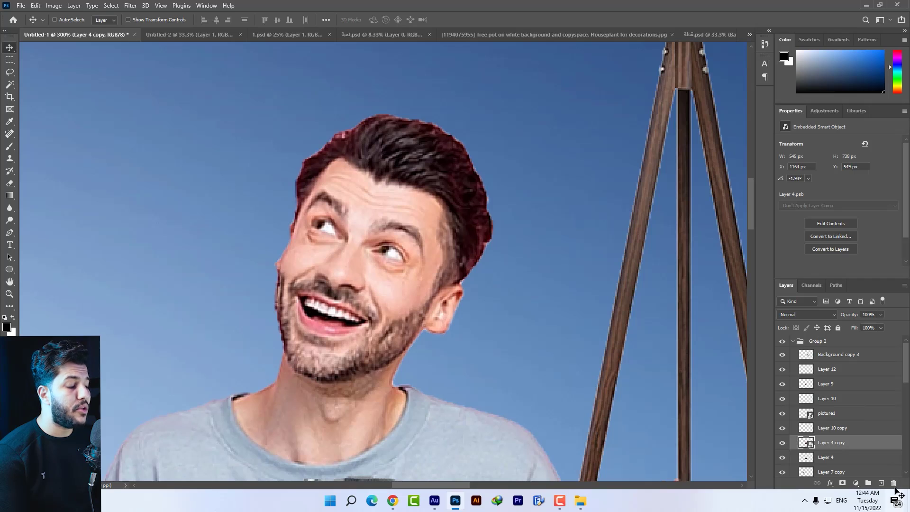
pyautogui.click(882, 482)
pyautogui.keyDown('alt'); pyautogui.click(853, 449); pyautogui.keyUp('alt')
# Choose a soft round brush, sized 45 px and then 26 px
pyautogui.click(10, 147)
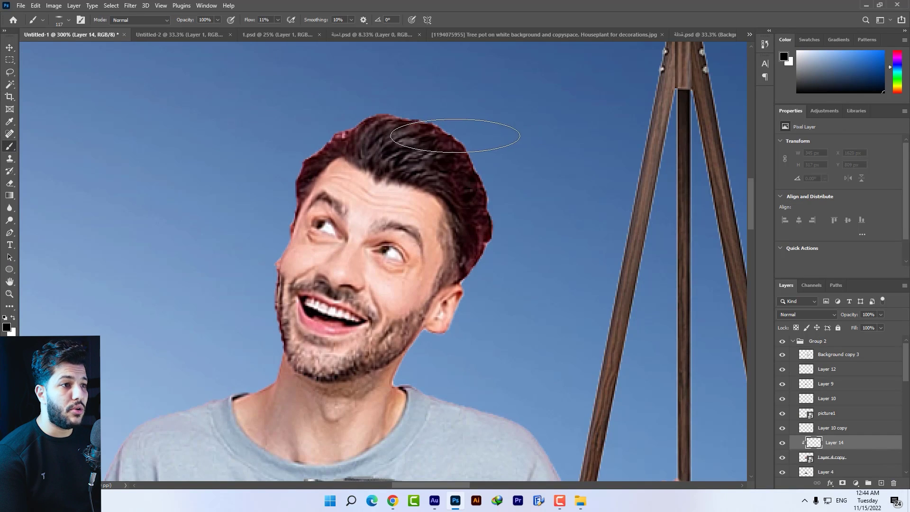
pyautogui.rightClick(461, 137)
pyautogui.click(474, 217)
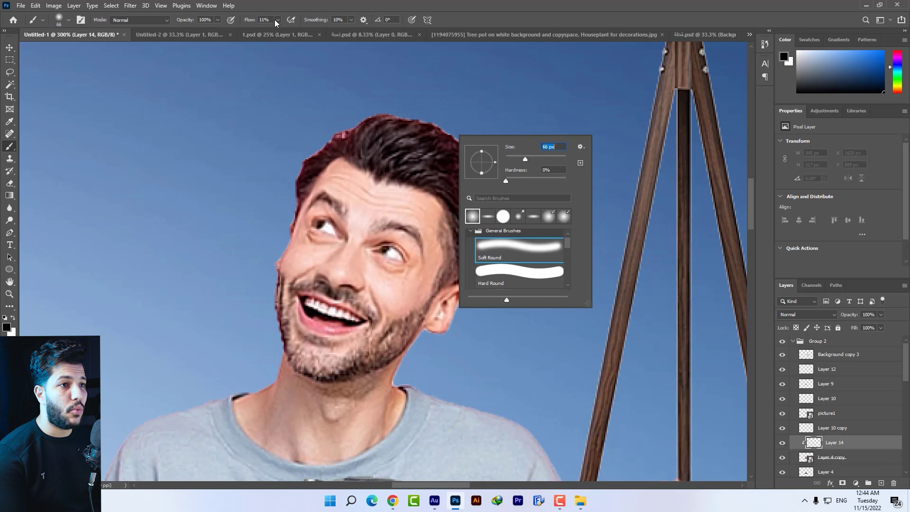
pyautogui.rightClick(385, 114)
pyautogui.press('Return')
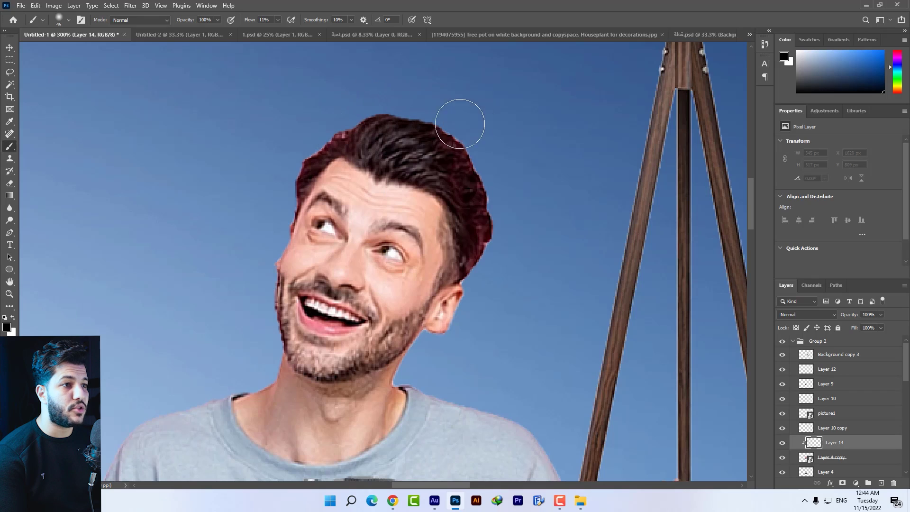
pyautogui.rightClick(516, 239)
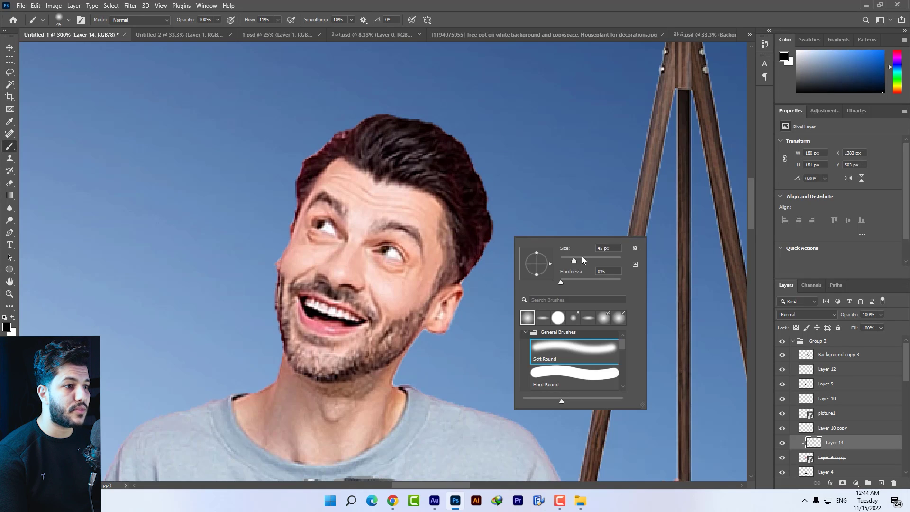
pyautogui.press('Return')
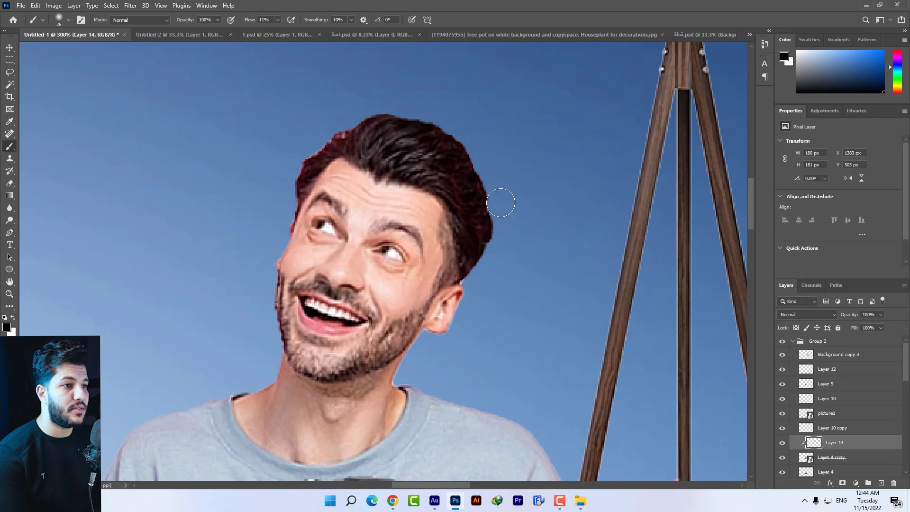
# Paint dark hair colour over the red hair fringe and compare the result
pyautogui.moveTo(320, 143); pyautogui.dragTo(305, 165)
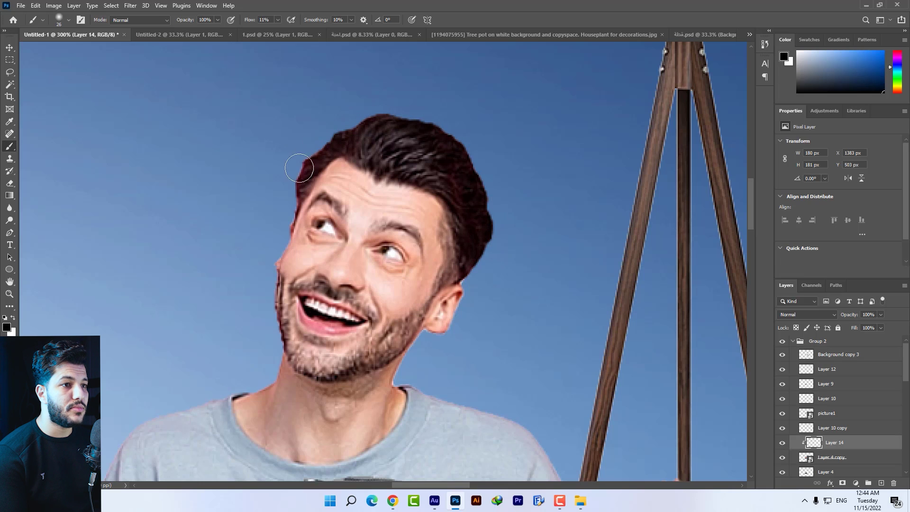
pyautogui.click(782, 442)
pyautogui.click(783, 457)
pyautogui.click(782, 455)
pyautogui.scroll(-6, 713, 362)
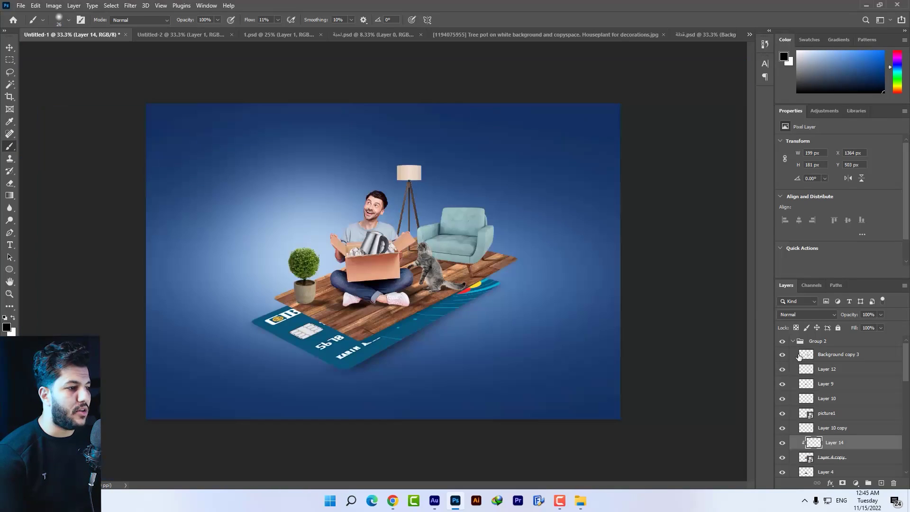
# Clip a Selective Color layer to Group 2; Reds: Cyan -100, Magenta +22, Yellow +23, Black -12
pyautogui.click(793, 342)
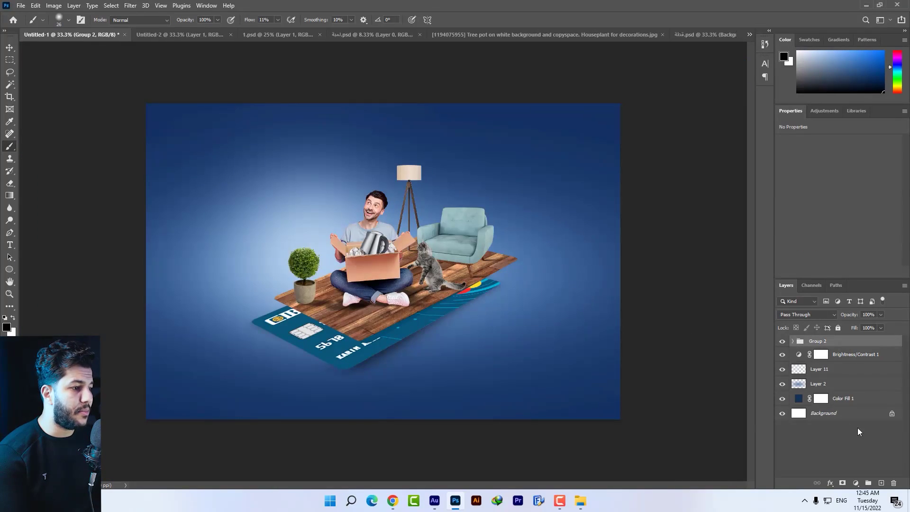
pyautogui.click(857, 483)
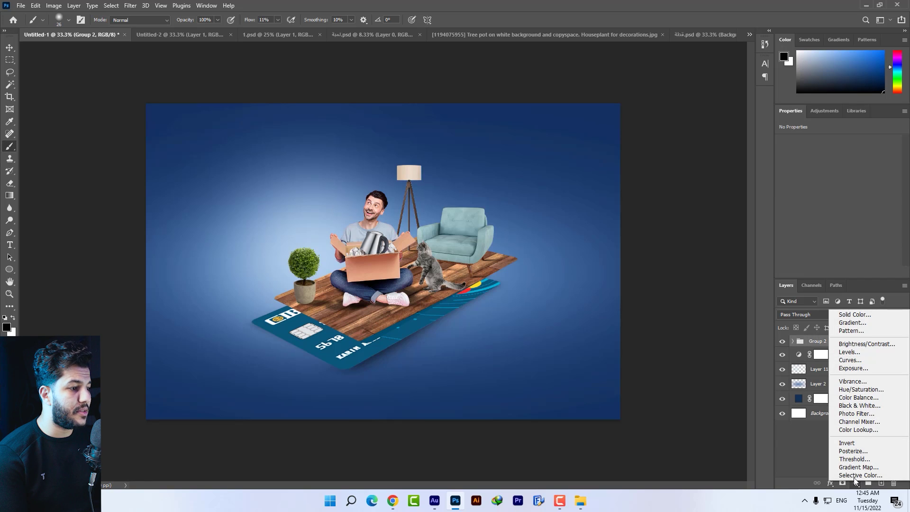
pyautogui.click(854, 476)
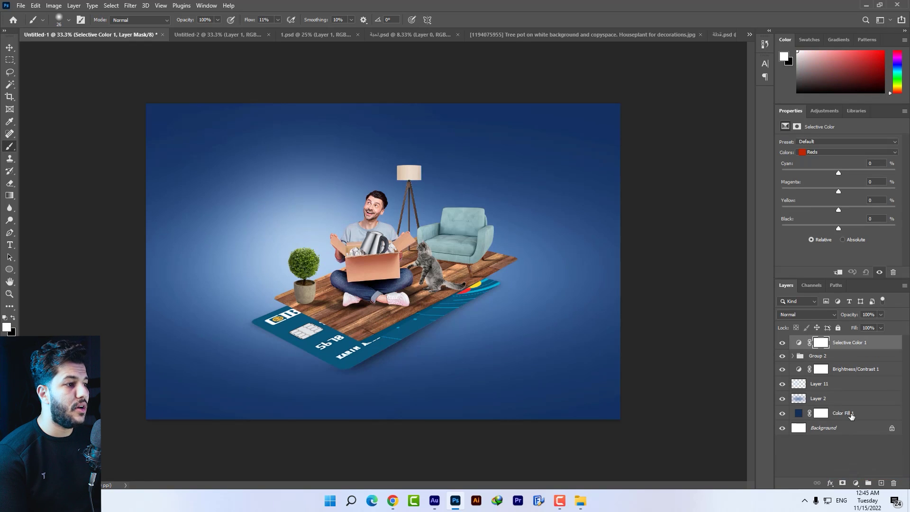
pyautogui.hotkey('ctrl', 'alt', 'g')
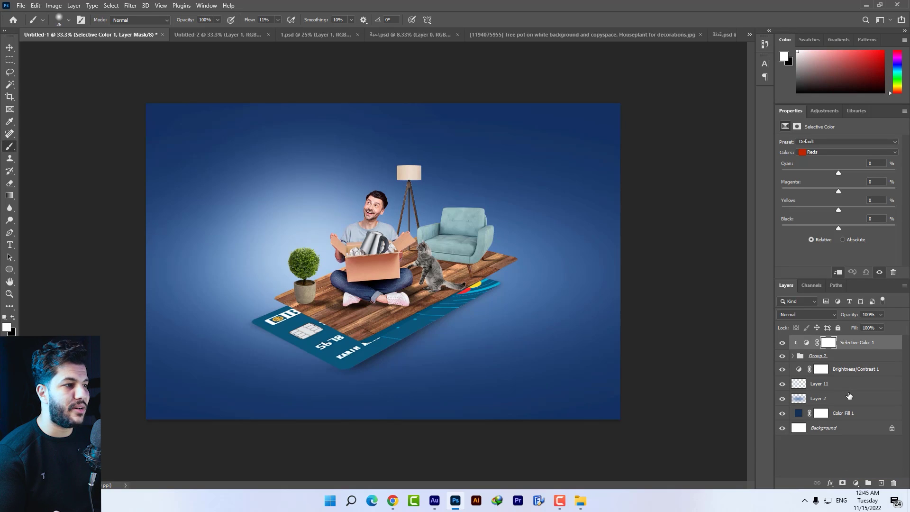
pyautogui.click(833, 155)
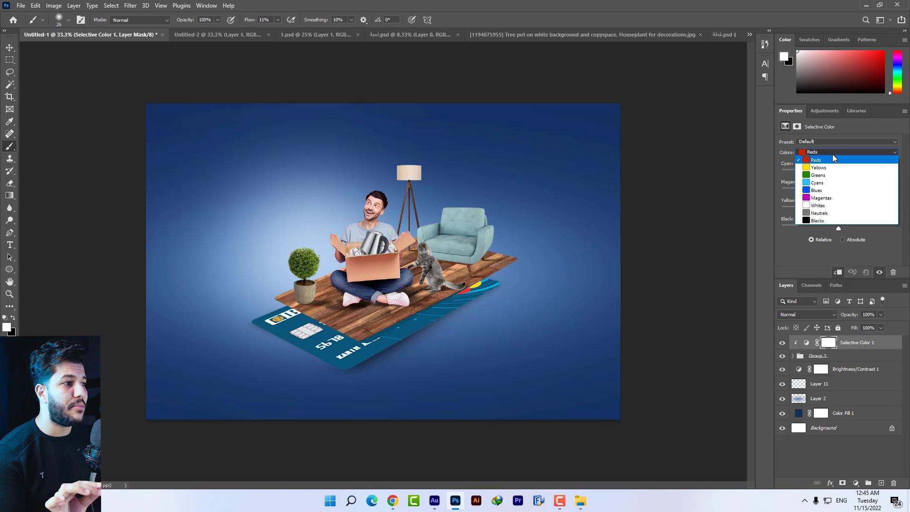
pyautogui.moveTo(837, 173); pyautogui.dragTo(844, 176)
pyautogui.moveTo(778, 179); pyautogui.dragTo(835, 192)
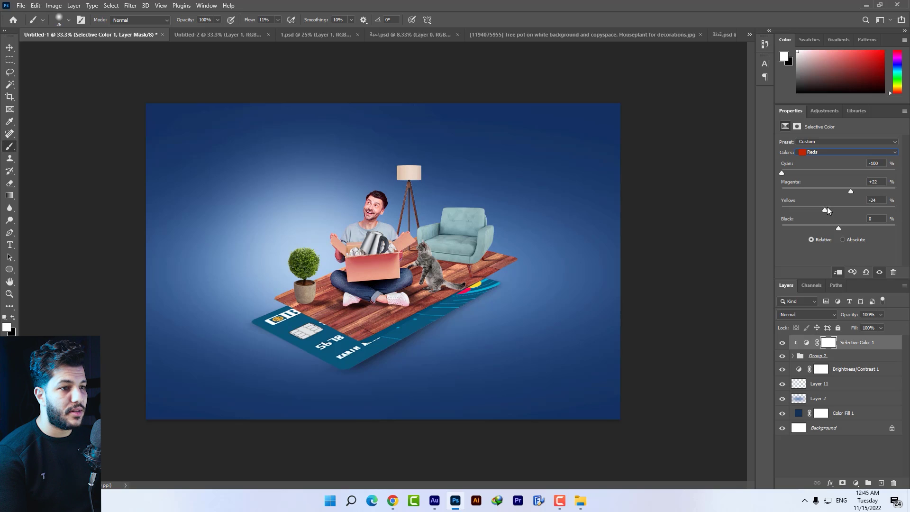
pyautogui.moveTo(840, 227); pyautogui.dragTo(831, 227)
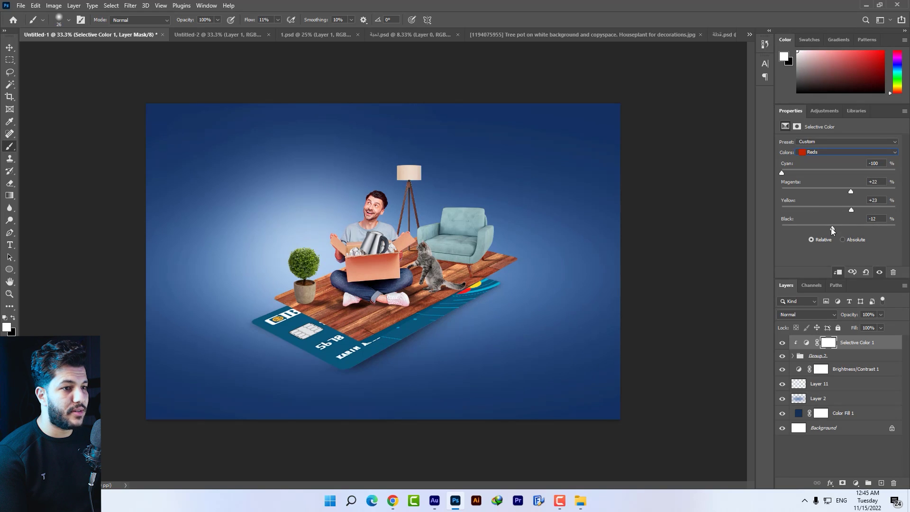
# Tune the Yellows and Greens sliders in Selective Color
pyautogui.click(814, 153)
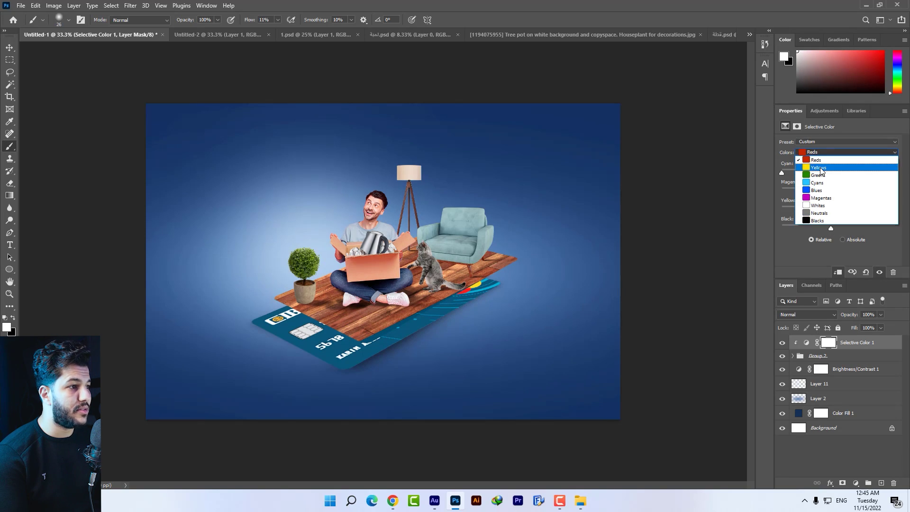
pyautogui.click(827, 160)
pyautogui.moveTo(839, 189); pyautogui.dragTo(840, 172)
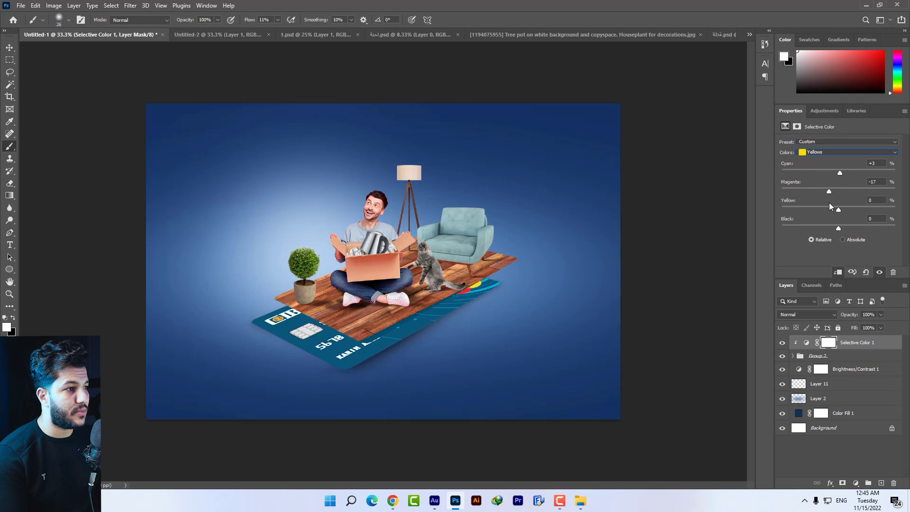
pyautogui.moveTo(849, 210); pyautogui.dragTo(830, 228)
pyautogui.click(817, 154)
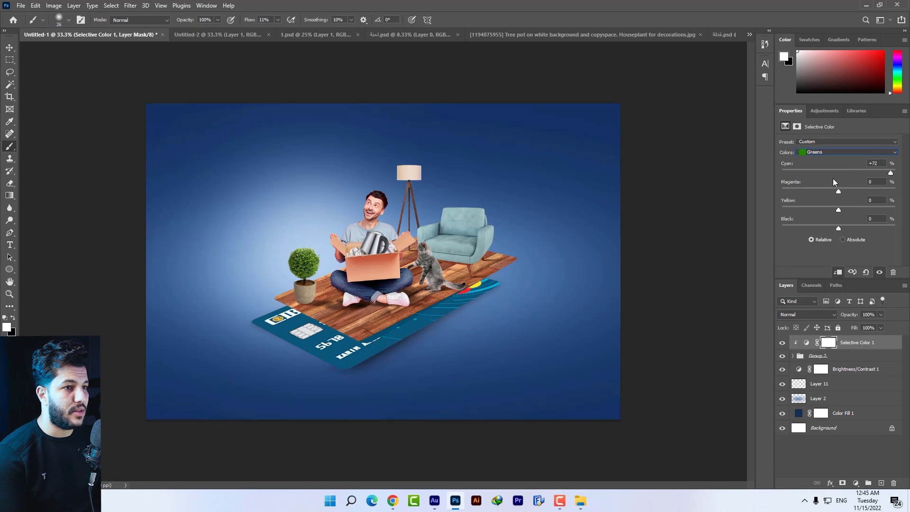
pyautogui.moveTo(780, 187); pyautogui.dragTo(794, 191)
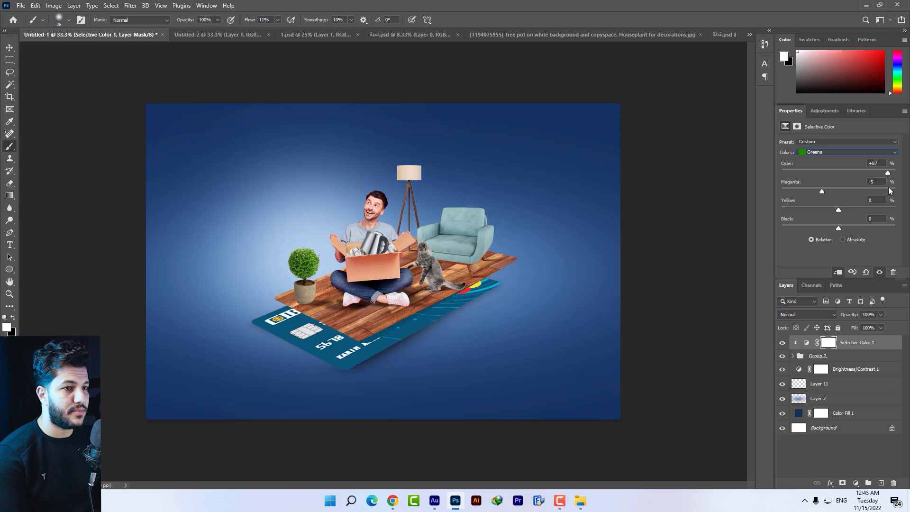
pyautogui.moveTo(838, 209)
pyautogui.mouseDown()
pyautogui.moveTo(827, 209)
pyautogui.moveTo(826, 228)
pyautogui.mouseUp()
# Shift the Cyans to darken the card and move on to the Blues (Cyan +33)
pyautogui.click(817, 152)
pyautogui.click(816, 183)
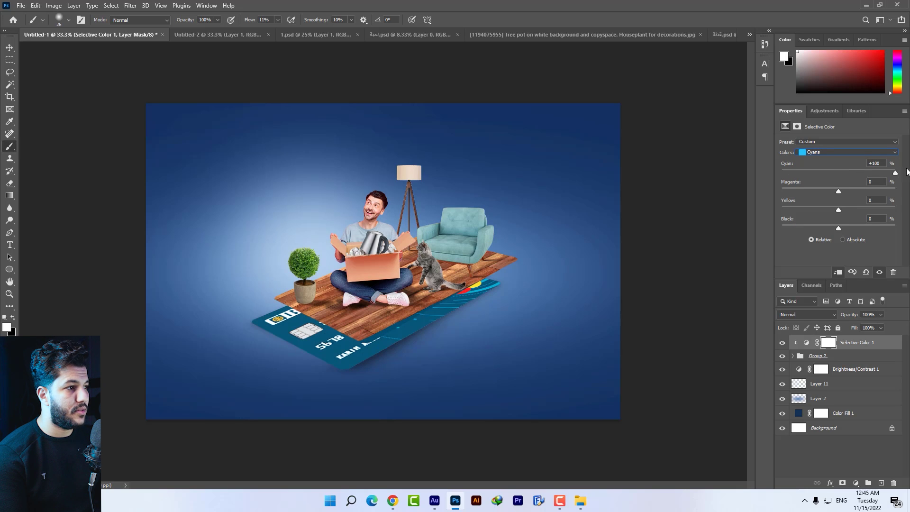
pyautogui.moveTo(838, 191)
pyautogui.mouseDown()
pyautogui.moveTo(861, 193)
pyautogui.moveTo(848, 194)
pyautogui.mouseUp()
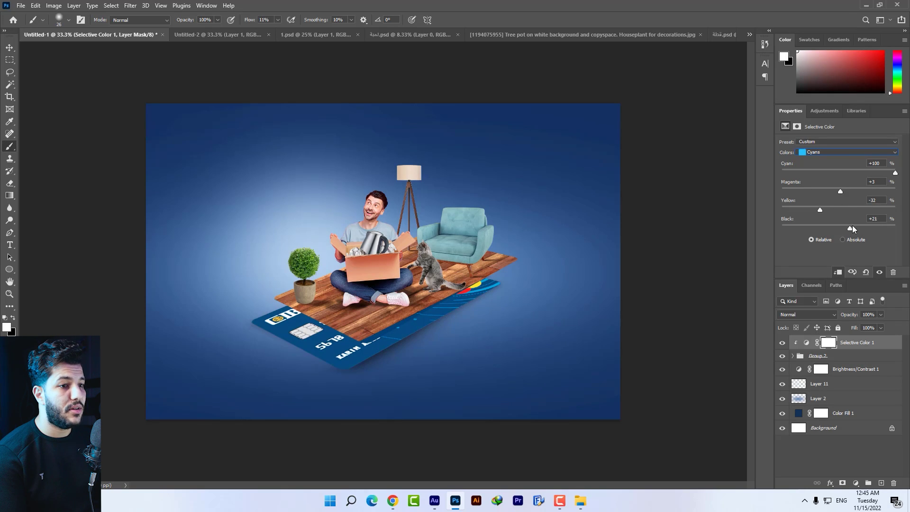
pyautogui.click(825, 154)
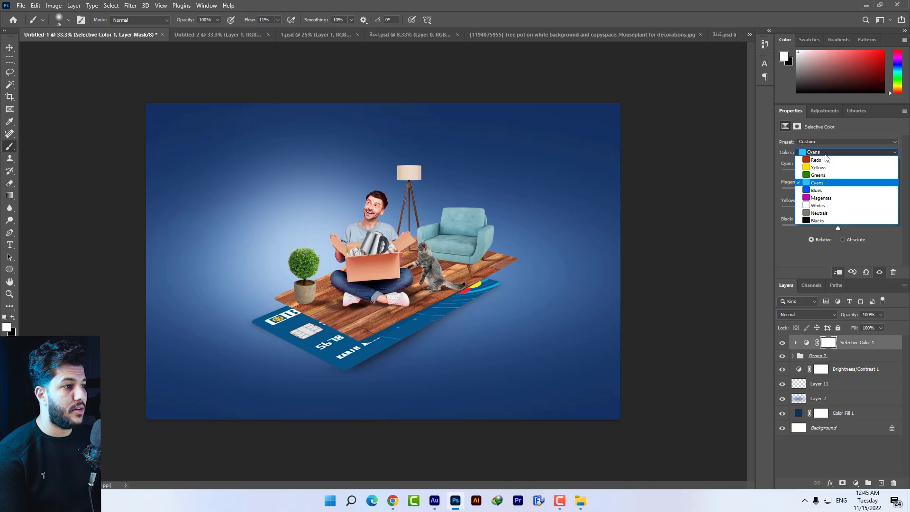
pyautogui.click(844, 189)
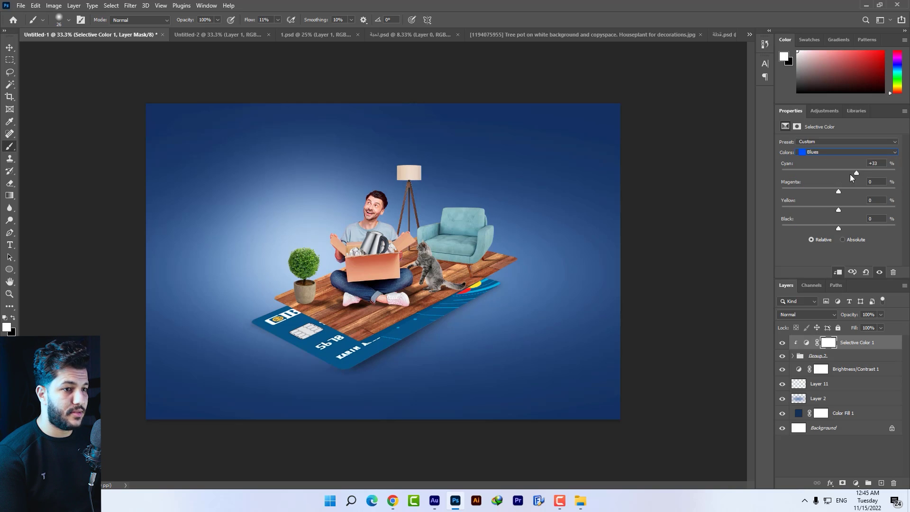
# Set the Whites to Cyan +100 and Magenta -15
pyautogui.click(832, 152)
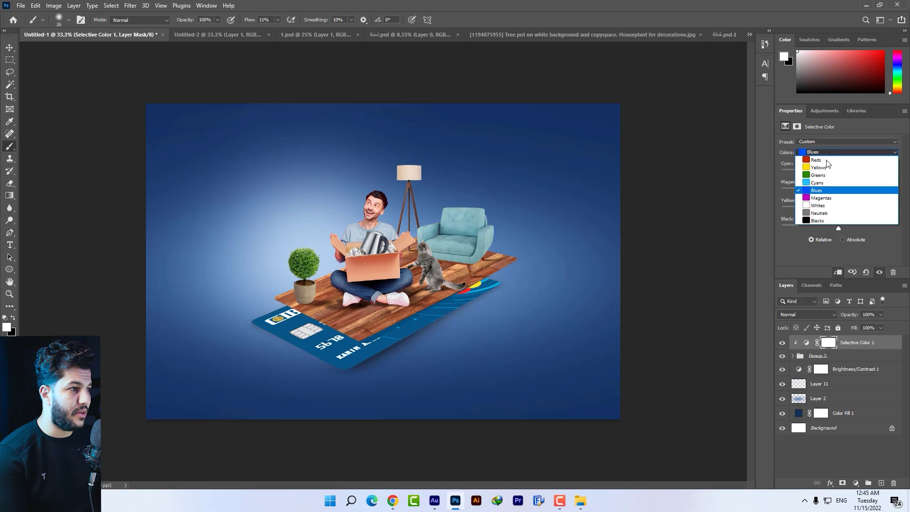
pyautogui.click(822, 207)
pyautogui.moveTo(832, 174); pyautogui.dragTo(895, 173)
pyautogui.moveTo(839, 191); pyautogui.dragTo(831, 191)
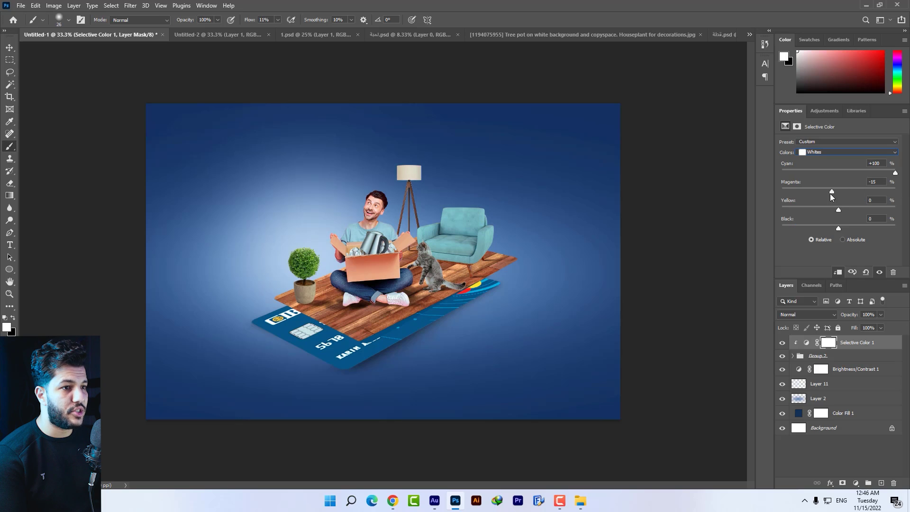
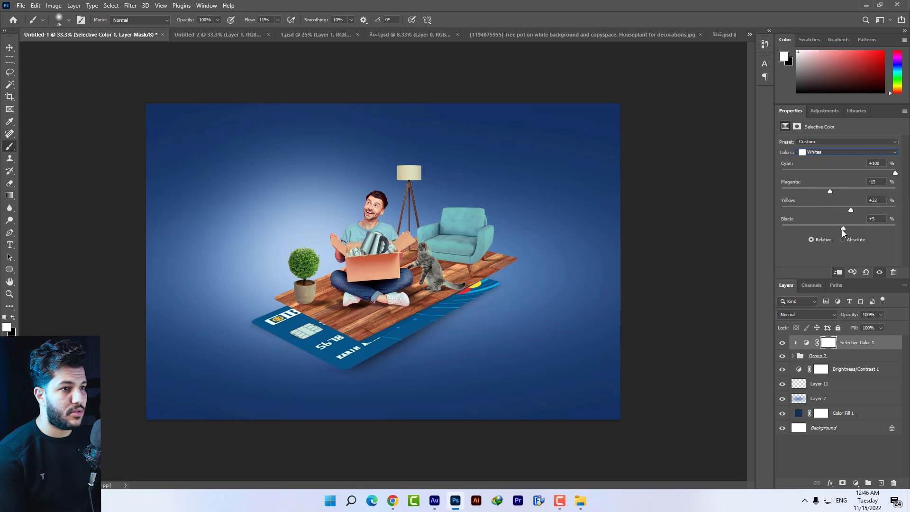
# Lower black in Whites, then set Neutrals to Cyan -7, Magenta +3, Yellow -4, Black +8
pyautogui.moveTo(850, 228); pyautogui.dragTo(843, 225)
pyautogui.click(816, 153)
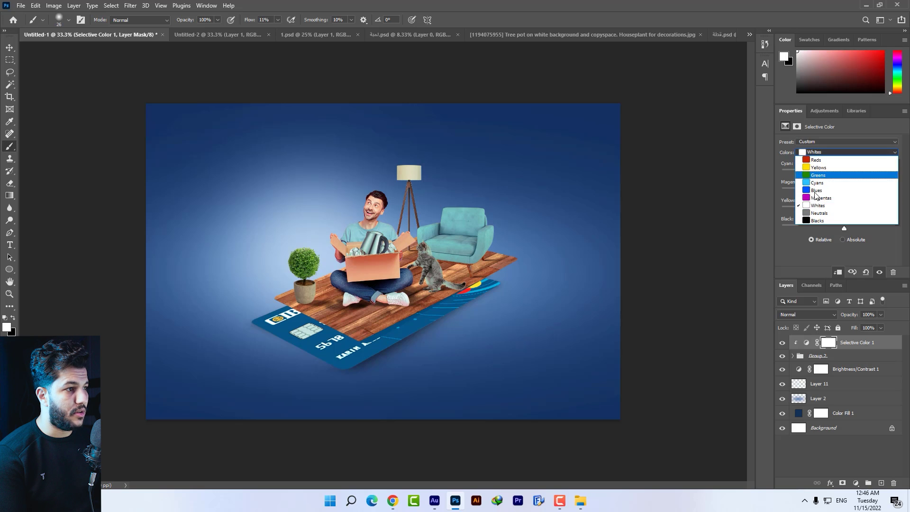
pyautogui.click(831, 213)
pyautogui.moveTo(843, 189); pyautogui.dragTo(845, 190)
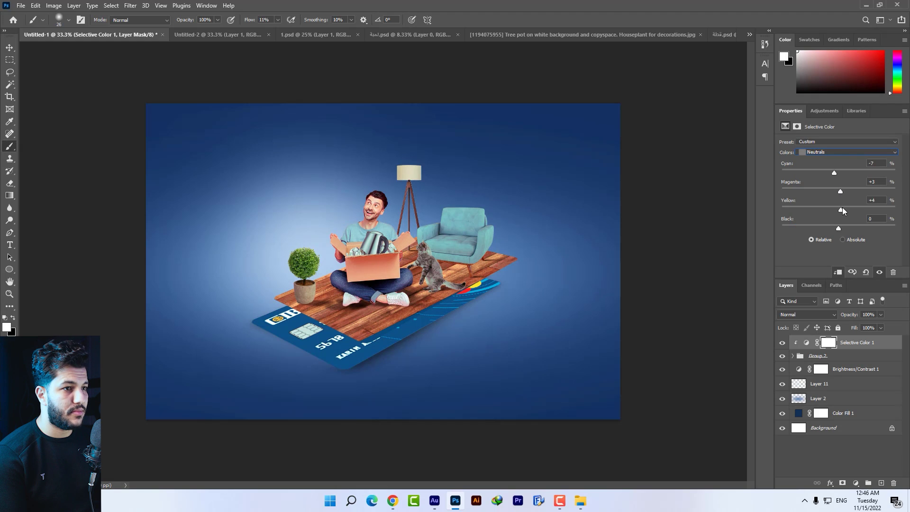
pyautogui.moveTo(861, 222); pyautogui.dragTo(841, 220)
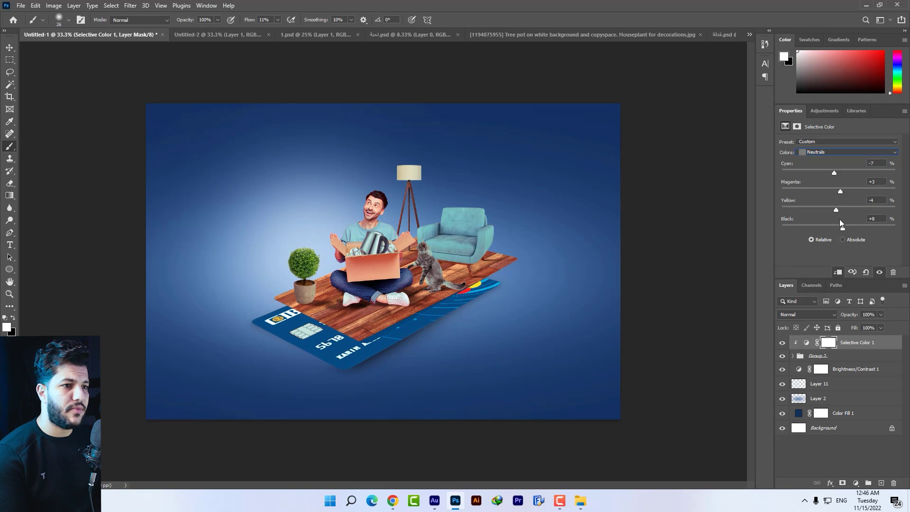
# Toggle the Selective Color layer off and on to compare, then select Brightness/Contrast
pyautogui.click(783, 342)
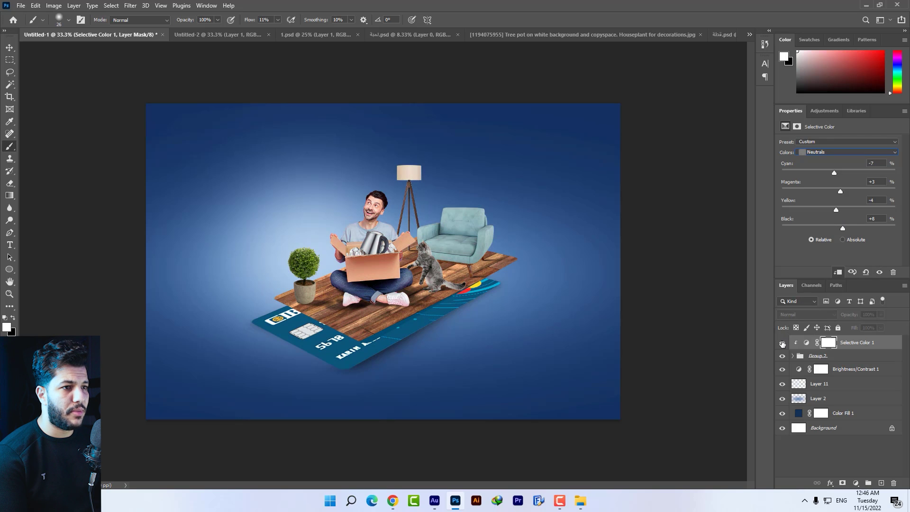
pyautogui.click(782, 343)
pyautogui.click(782, 343)
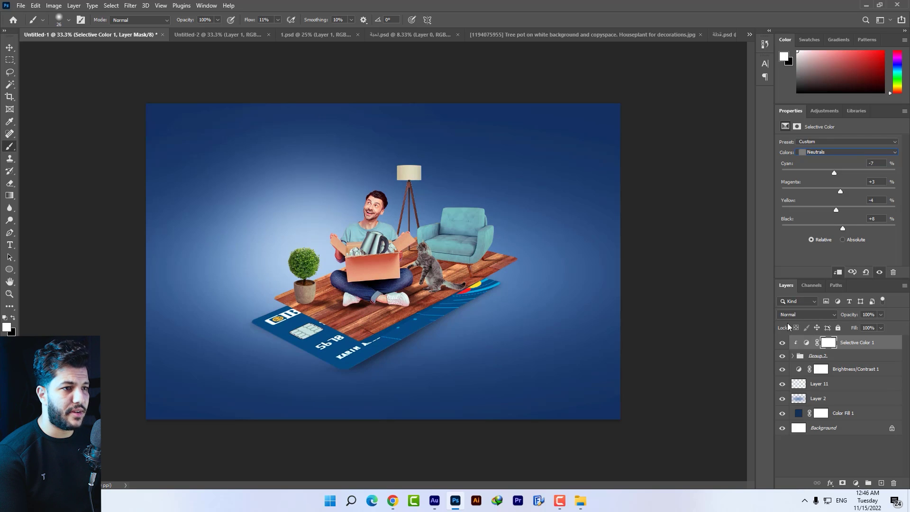
pyautogui.press('v')
pyautogui.click(825, 356)
pyautogui.click(855, 370)
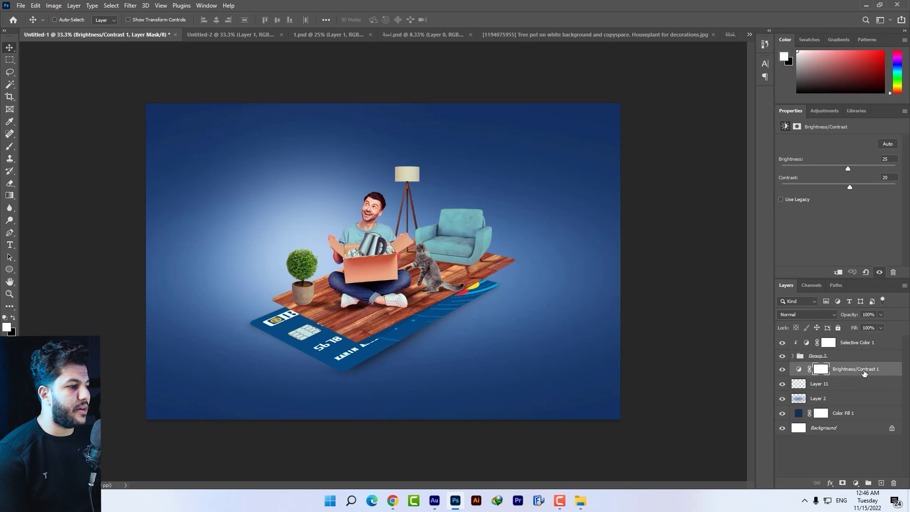
# Add a Hue/Saturation layer with Hue -8, Saturation +23 and Lightness -1
pyautogui.click(783, 369)
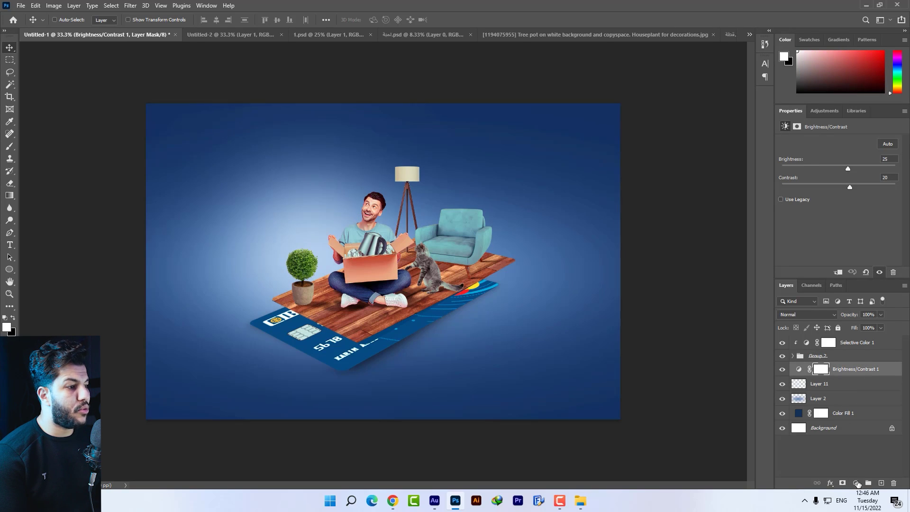
pyautogui.click(856, 483)
pyautogui.click(864, 390)
pyautogui.moveTo(839, 177); pyautogui.dragTo(835, 179)
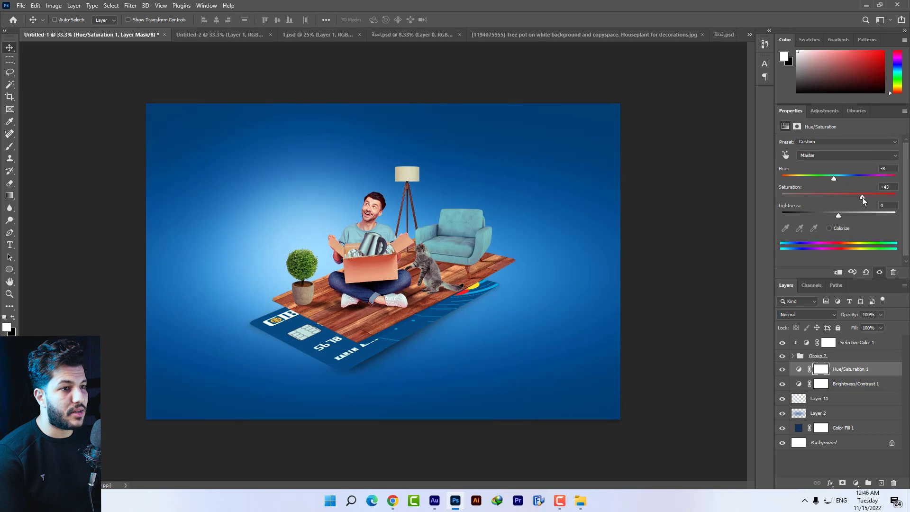
pyautogui.moveTo(839, 214); pyautogui.dragTo(838, 213)
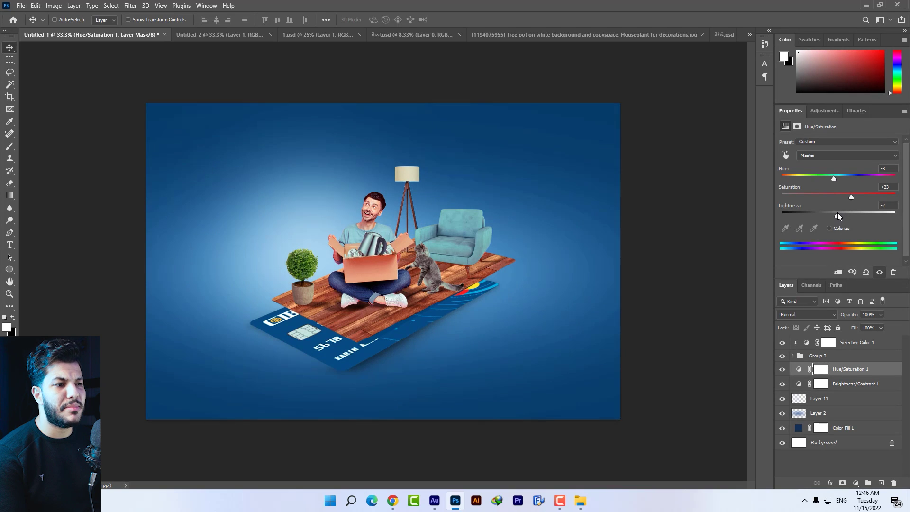
pyautogui.hotkey('ctrl', '+')
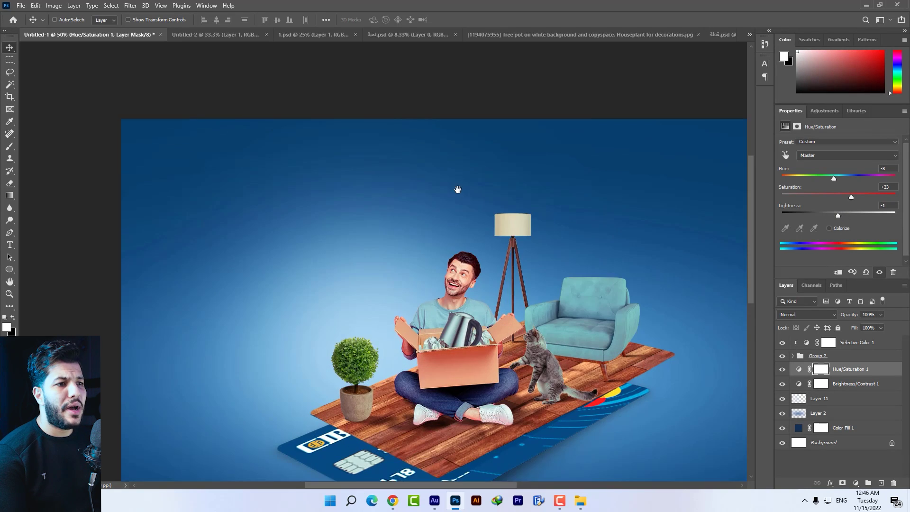
# Create the white Arabic headline word تسوق in Hamdy V2 Bold in the upper left
pyautogui.hotkey('ctrl', '+')
pyautogui.press('t')
pyautogui.click(374, 178)
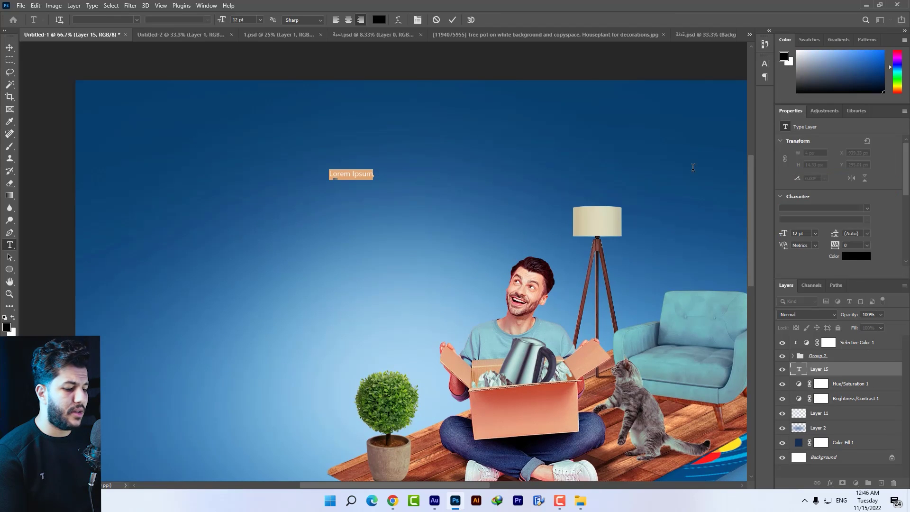
pyautogui.write('تسوق')
pyautogui.click(105, 20)
pyautogui.click(104, 19)
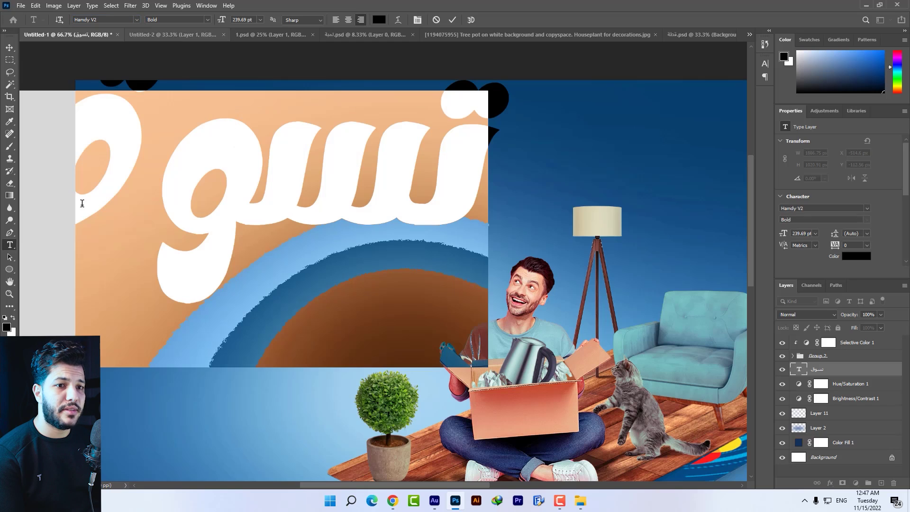
pyautogui.click(7, 327)
pyautogui.press('Return')
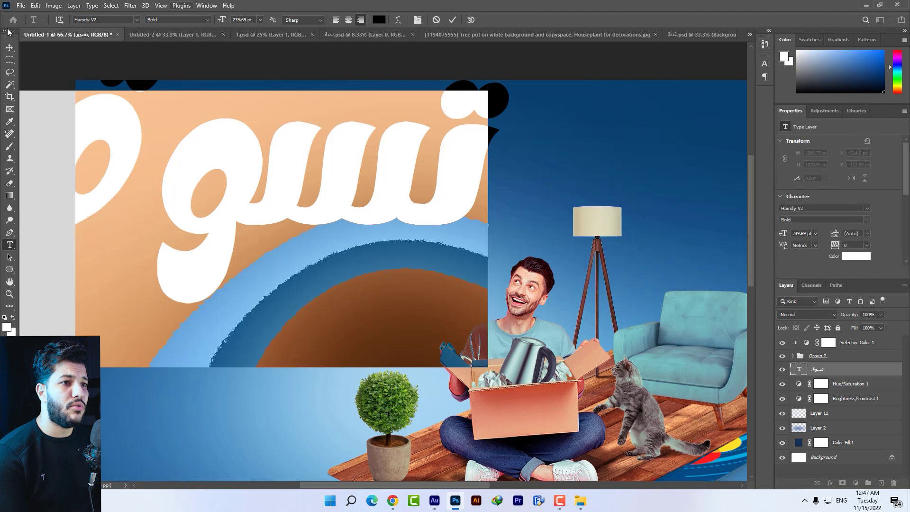
pyautogui.hotkey('ctrl', 'Return')
# Shrink the headline to about 42%, duplicate it below, and retype the copy as واشتري
pyautogui.hotkey('ctrl', 't')
pyautogui.moveTo(660, 406); pyautogui.dragTo(487, 314)
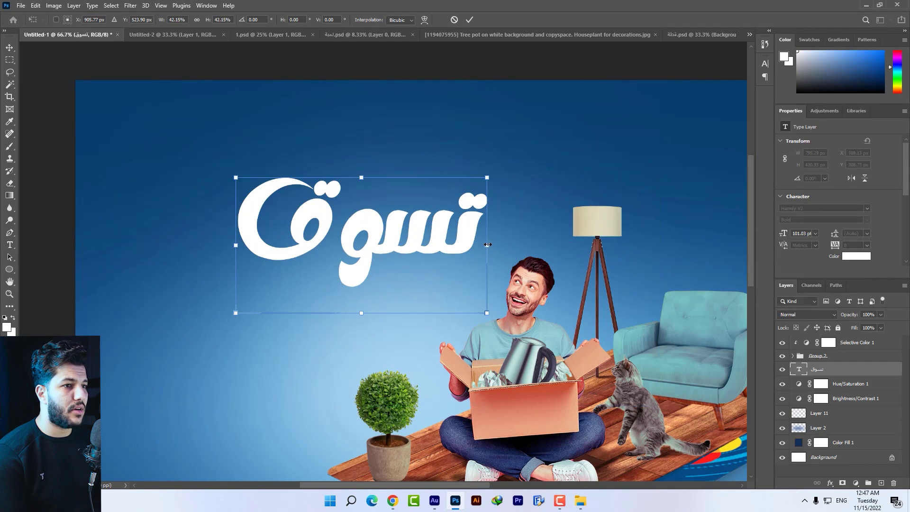
pyautogui.moveTo(487, 254); pyautogui.dragTo(485, 214)
pyautogui.press('Escape')
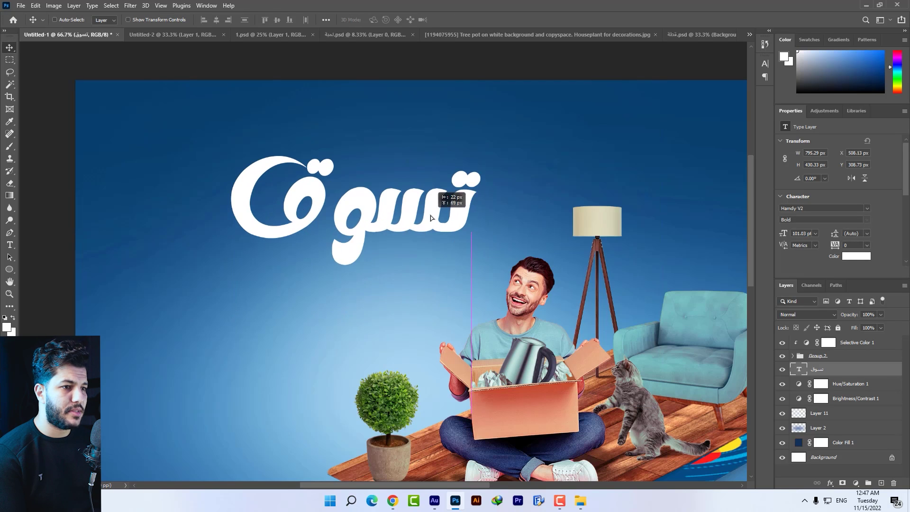
pyautogui.moveTo(411, 213); pyautogui.dragTo(410, 308)
pyautogui.press('t')
pyautogui.doubleClick(412, 303)
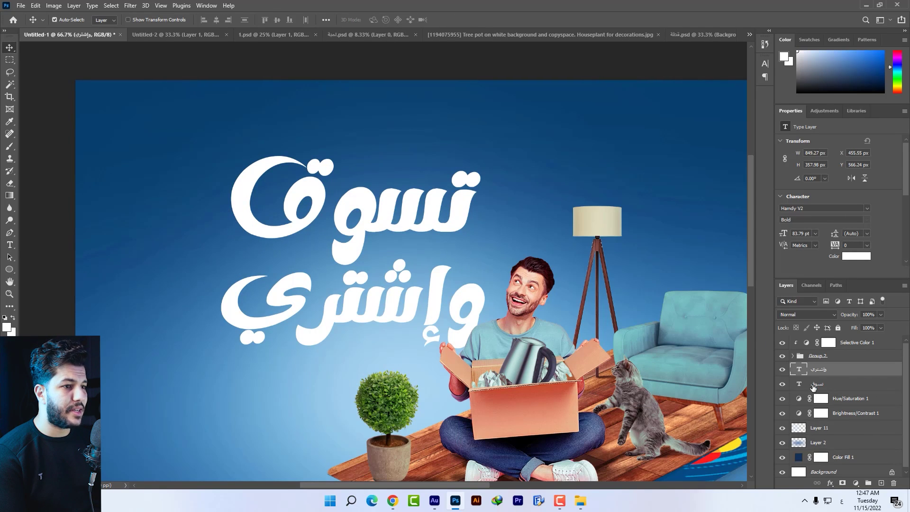
pyautogui.keyDown('shift'); pyautogui.click(812, 385); pyautogui.keyUp('shift')
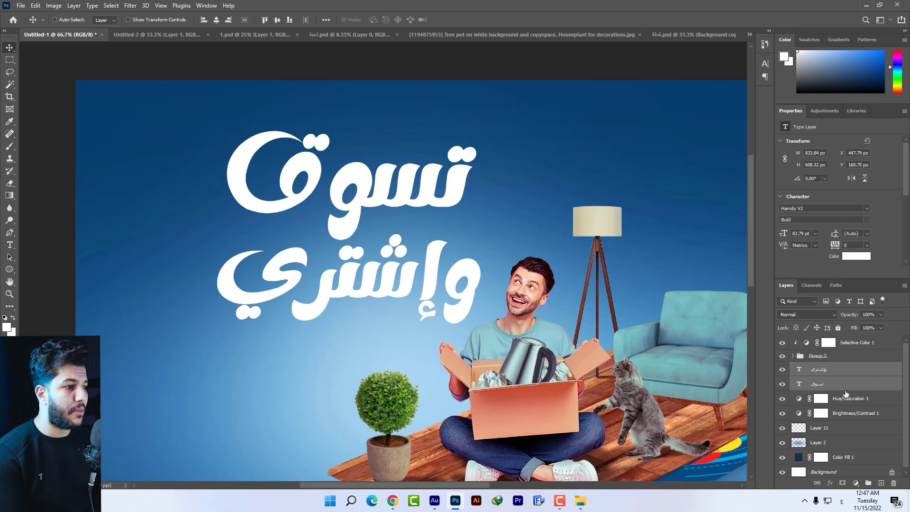
pyautogui.rightClick(842, 373)
# Merge both headline words into one smart object and distort it into a tilted block
pyautogui.click(757, 183)
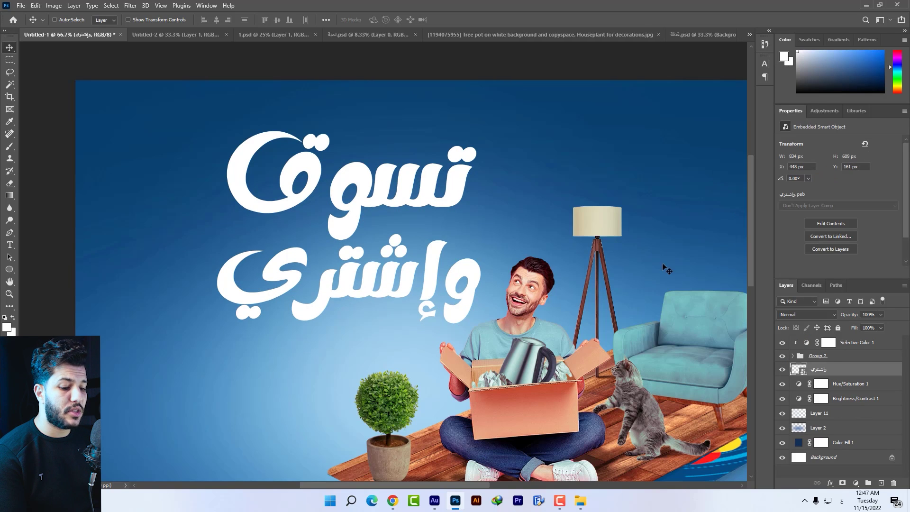
pyautogui.hotkey('ctrl', 't')
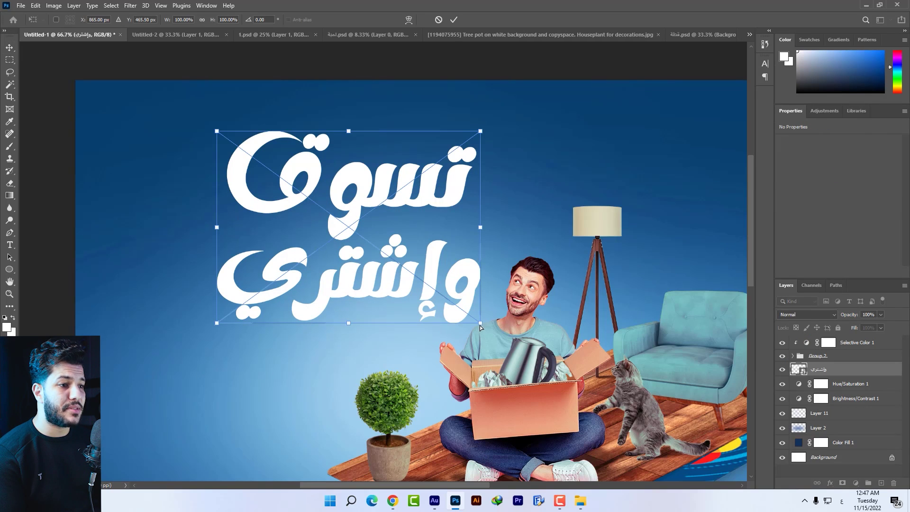
pyautogui.moveTo(481, 324); pyautogui.dragTo(474, 294)
pyautogui.moveTo(219, 134); pyautogui.dragTo(210, 130)
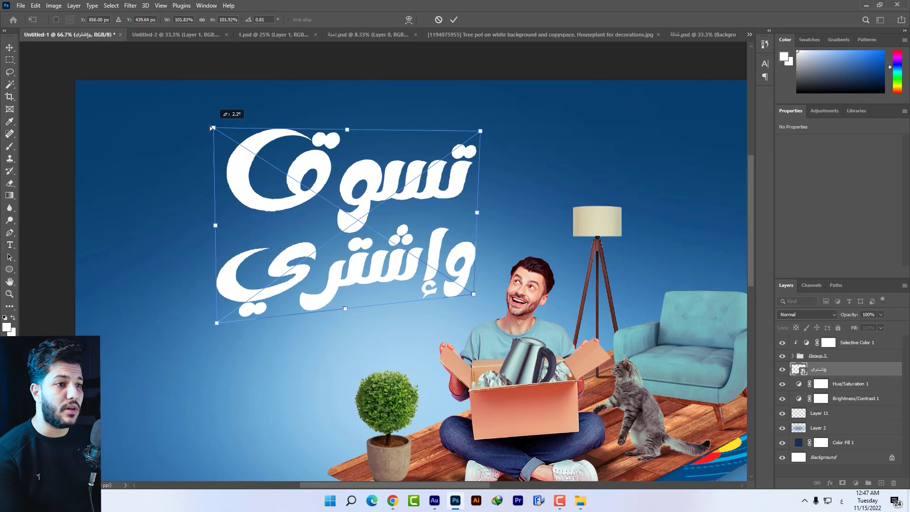
pyautogui.moveTo(221, 321); pyautogui.dragTo(221, 334)
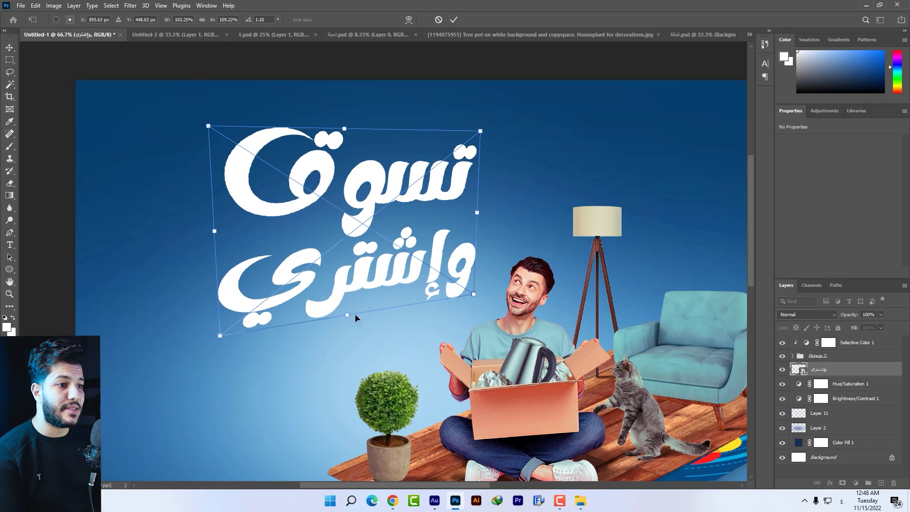
pyautogui.moveTo(474, 295); pyautogui.dragTo(474, 285)
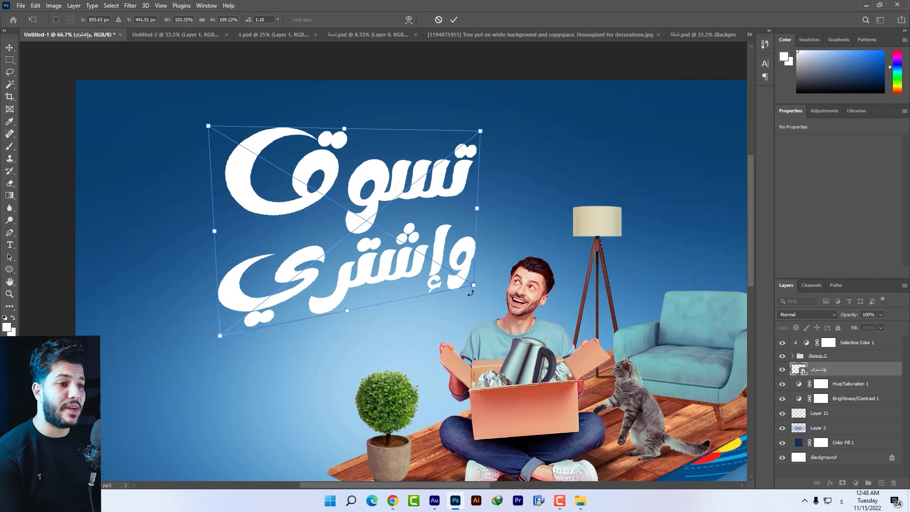
pyautogui.moveTo(347, 313); pyautogui.dragTo(350, 303)
pyautogui.press('Return')
# Start a new text line below the headline for the tagline
pyautogui.scroll(-3, 417, 230)
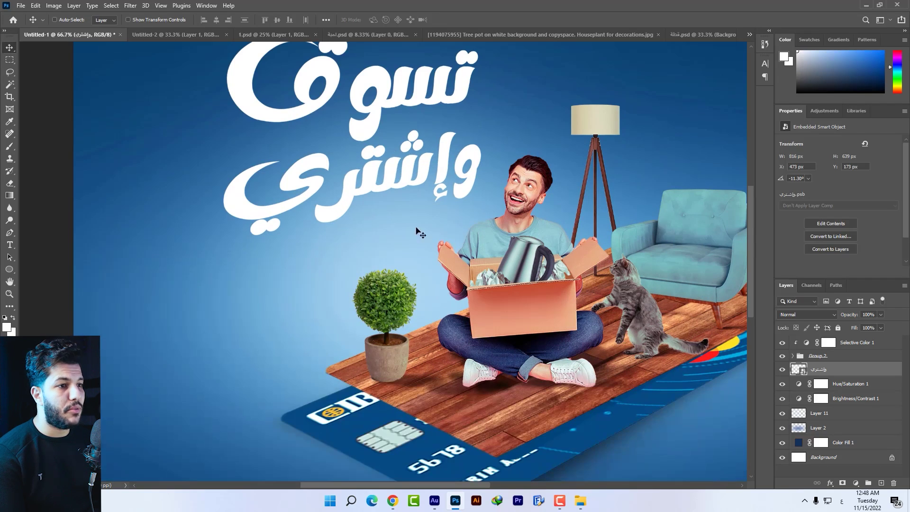
pyautogui.press('t')
pyautogui.click(378, 229)
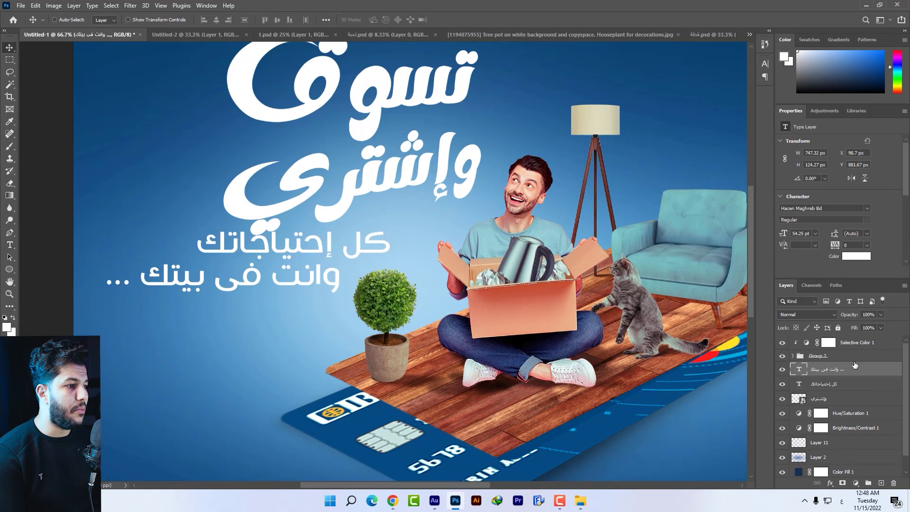
# Convert the tagline lines into a smart object, move it right, and distort it into a tilted block
pyautogui.keyDown('shift'); pyautogui.click(823, 387); pyautogui.keyUp('shift')
pyautogui.rightClick(823, 387)
pyautogui.click(763, 175)
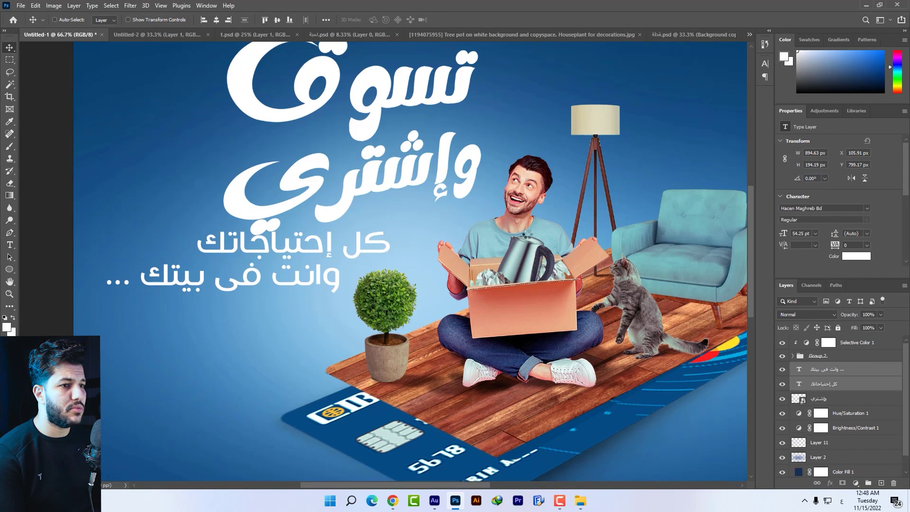
pyautogui.moveTo(436, 242); pyautogui.dragTo(502, 240)
pyautogui.hotkey('ctrl', 't')
pyautogui.moveTo(456, 291); pyautogui.dragTo(443, 219)
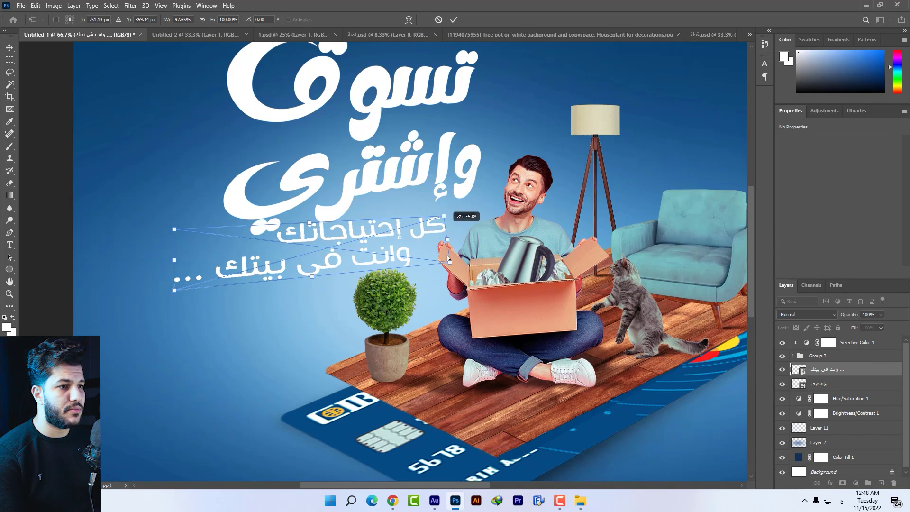
pyautogui.moveTo(447, 260); pyautogui.dragTo(438, 254)
pyautogui.moveTo(173, 229); pyautogui.dragTo(186, 231)
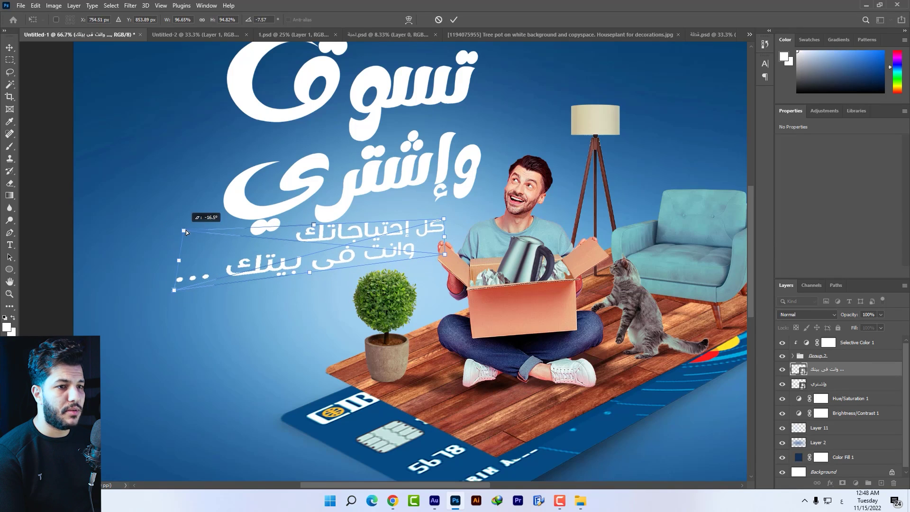
pyautogui.moveTo(174, 289); pyautogui.dragTo(186, 291)
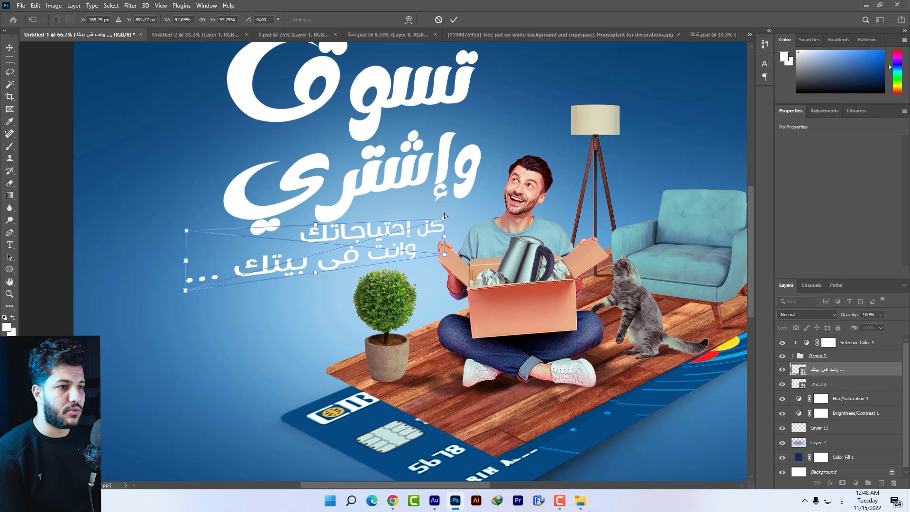
pyautogui.moveTo(444, 216)
pyautogui.mouseDown()
pyautogui.moveTo(392, 244)
pyautogui.moveTo(433, 231)
pyautogui.mouseUp()
pyautogui.press('Return')
# Rotate and shrink the headline and tagline together slightly
pyautogui.hotkey('ctrl', '-')
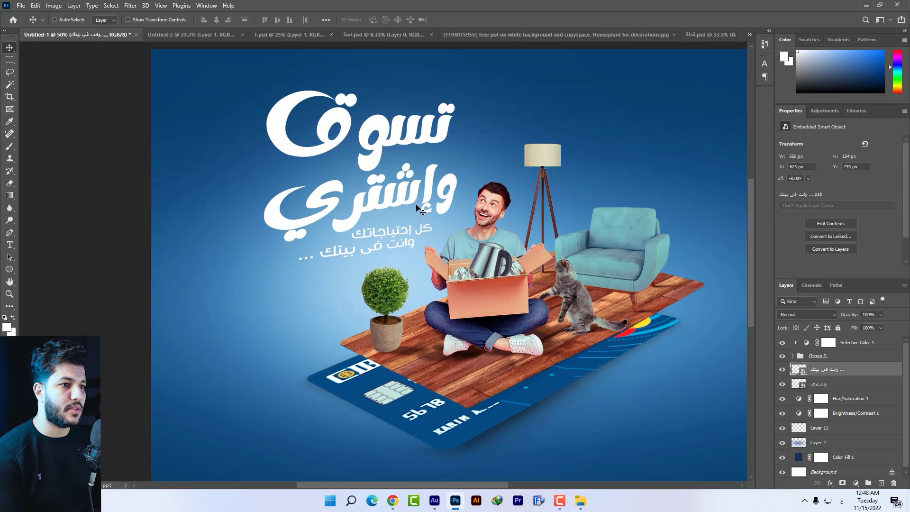
pyautogui.rightClick(404, 201)
pyautogui.keyDown('shift'); pyautogui.click(427, 208); pyautogui.keyUp('shift')
pyautogui.hotkey('ctrl', '-')
pyautogui.hotkey('ctrl', 't')
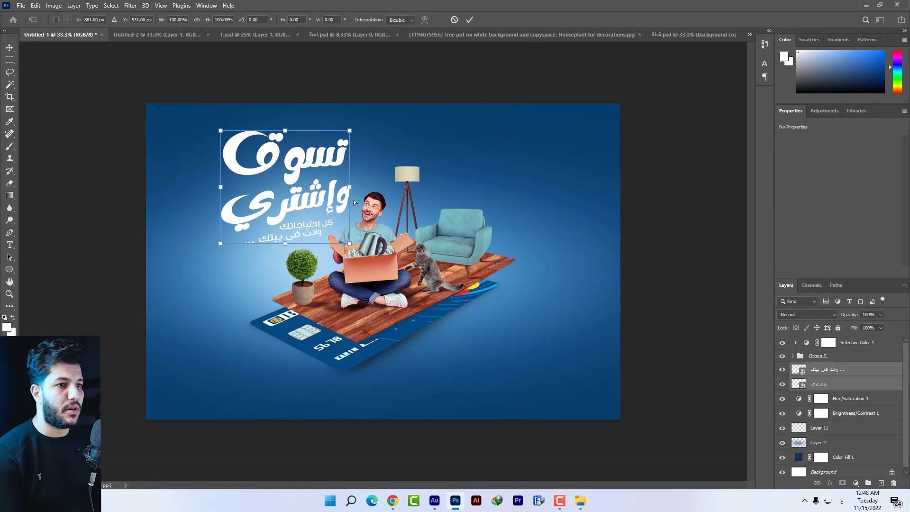
pyautogui.moveTo(354, 192); pyautogui.dragTo(353, 190)
pyautogui.moveTo(352, 128); pyautogui.dragTo(342, 138)
pyautogui.press('Return')
# Scale the layers from Selective Color 1 down to the headline up to about 110%
pyautogui.hotkey('ctrl', '-')
pyautogui.click(857, 342)
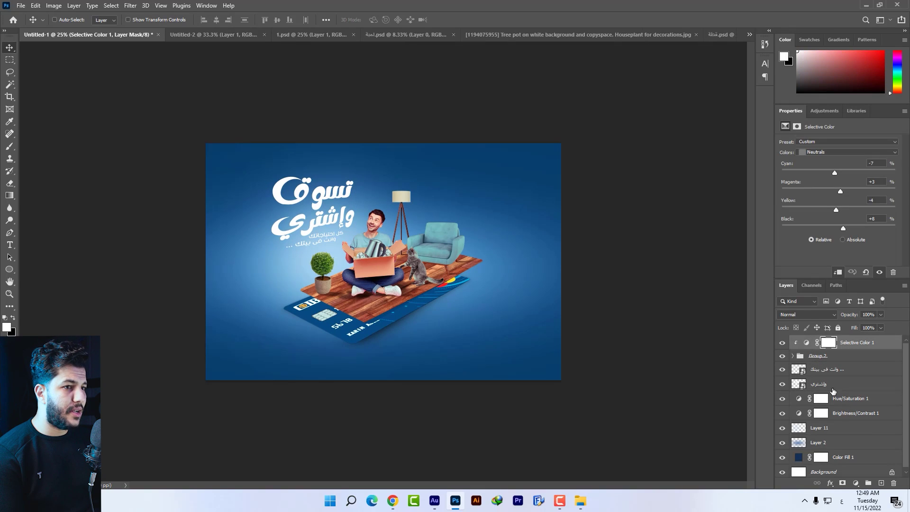
pyautogui.keyDown('shift'); pyautogui.click(833, 388); pyautogui.keyUp('shift')
pyautogui.hotkey('ctrl', 't')
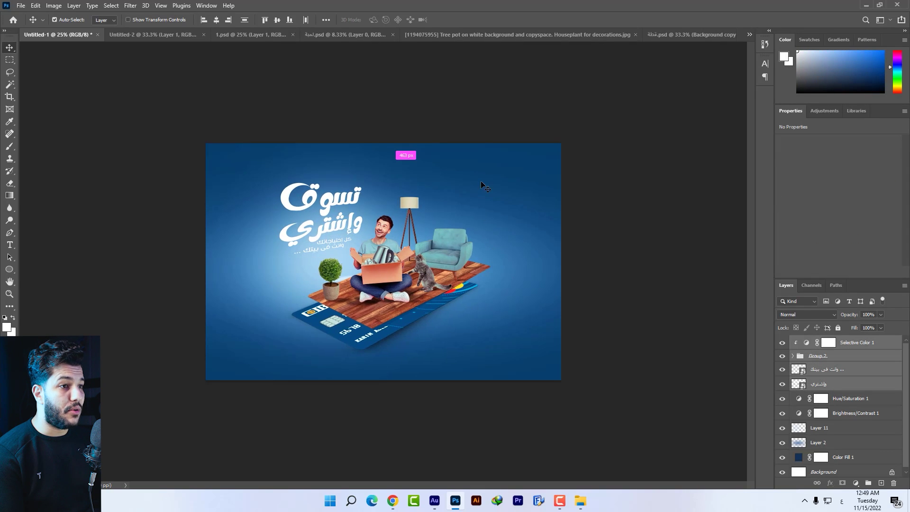
pyautogui.moveTo(481, 181); pyautogui.dragTo(512, 175)
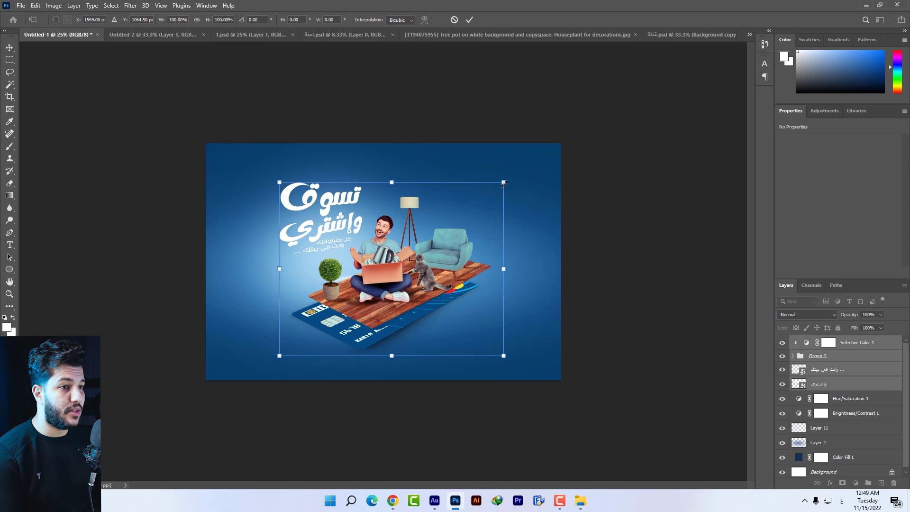
pyautogui.moveTo(512, 175); pyautogui.dragTo(516, 174)
pyautogui.press('Return')
pyautogui.hotkey('ctrl', '+')
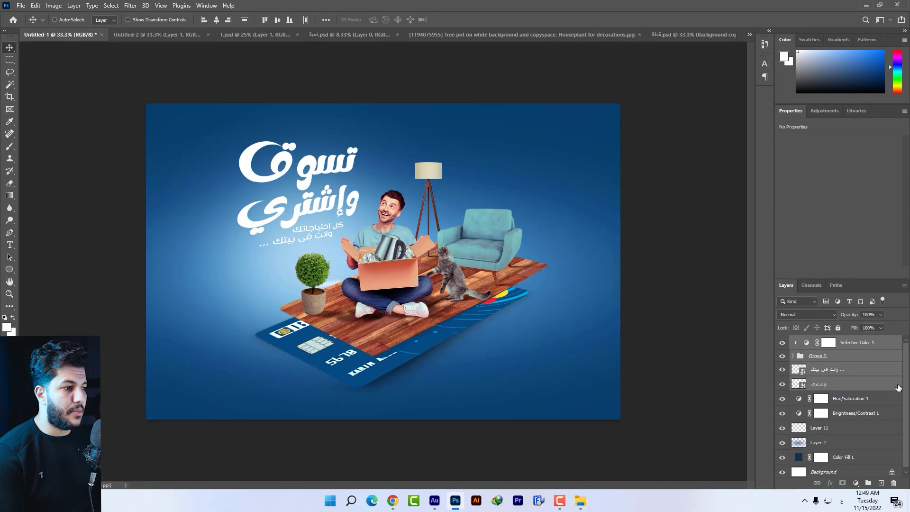
pyautogui.click(865, 349)
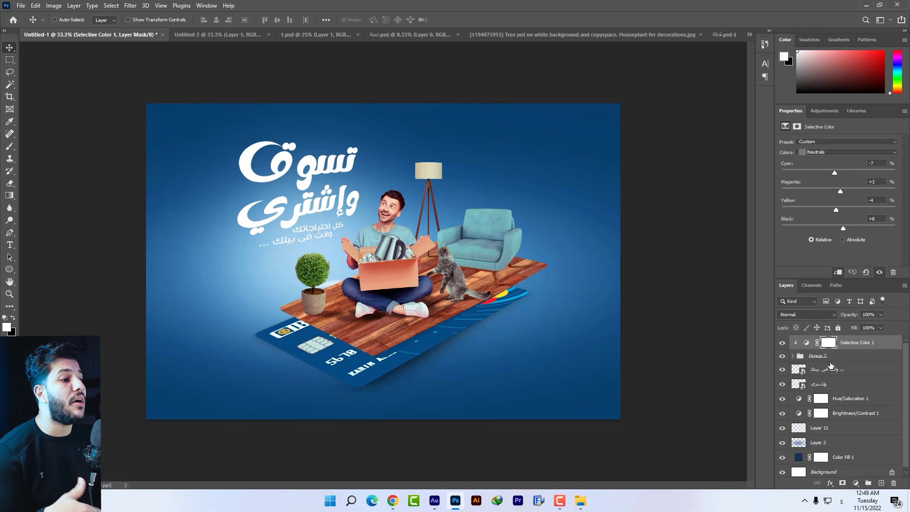
# Add a FoggyNight.3DL Color Lookup layer in Luminosity mode at 21% opacity
pyautogui.click(857, 483)
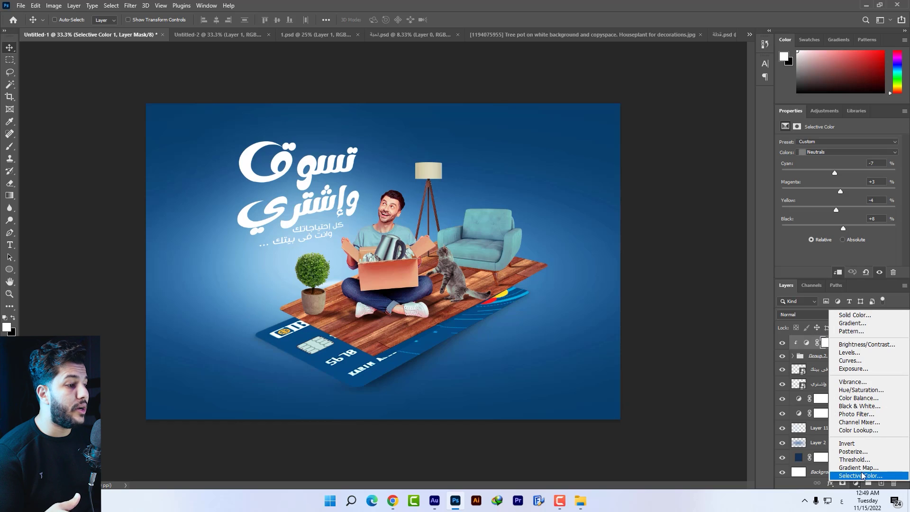
pyautogui.click(858, 430)
pyautogui.click(849, 143)
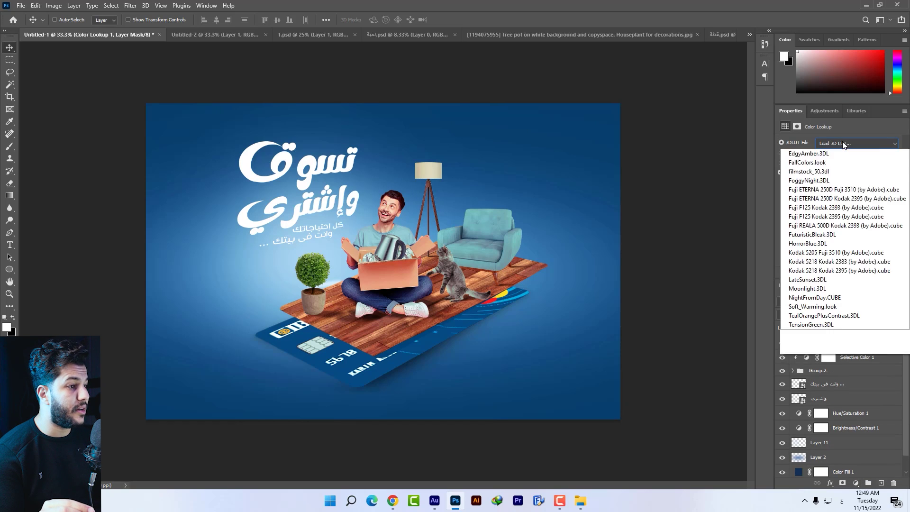
pyautogui.click(813, 270)
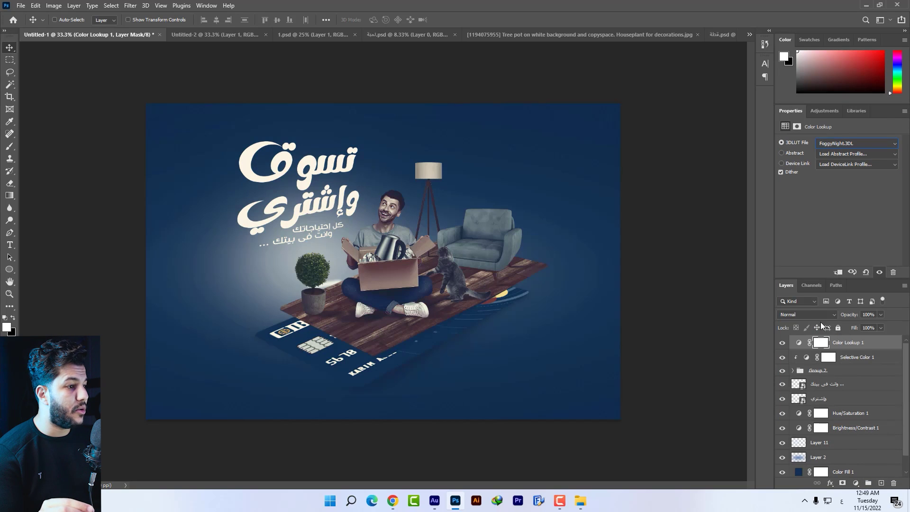
pyautogui.click(812, 316)
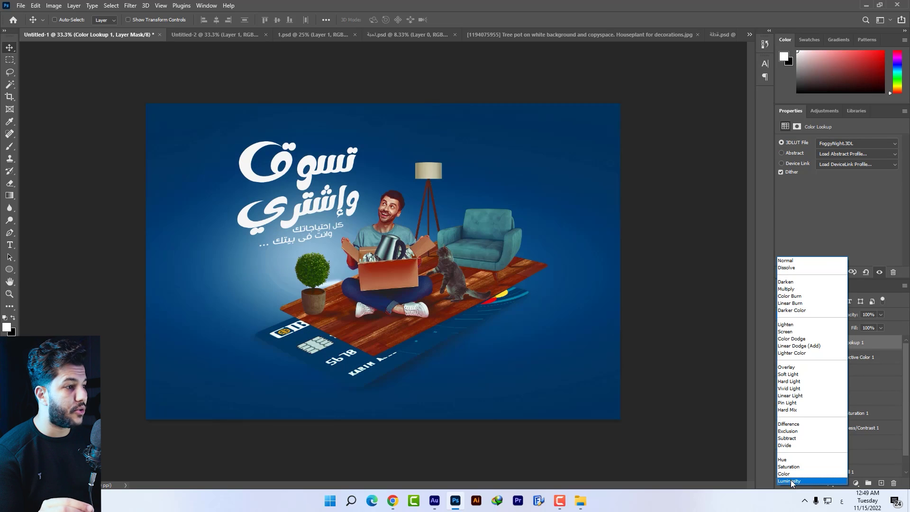
pyautogui.click(789, 480)
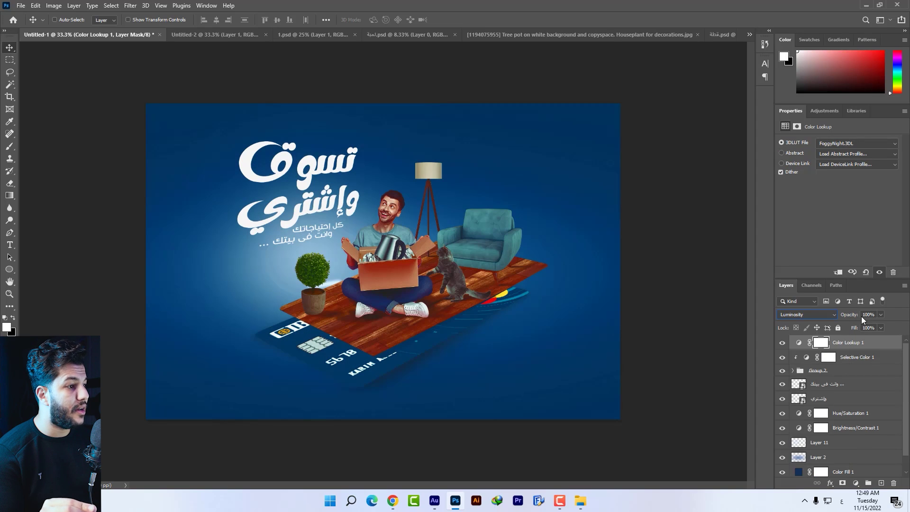
pyautogui.moveTo(883, 317); pyautogui.dragTo(845, 327)
pyautogui.click(783, 342)
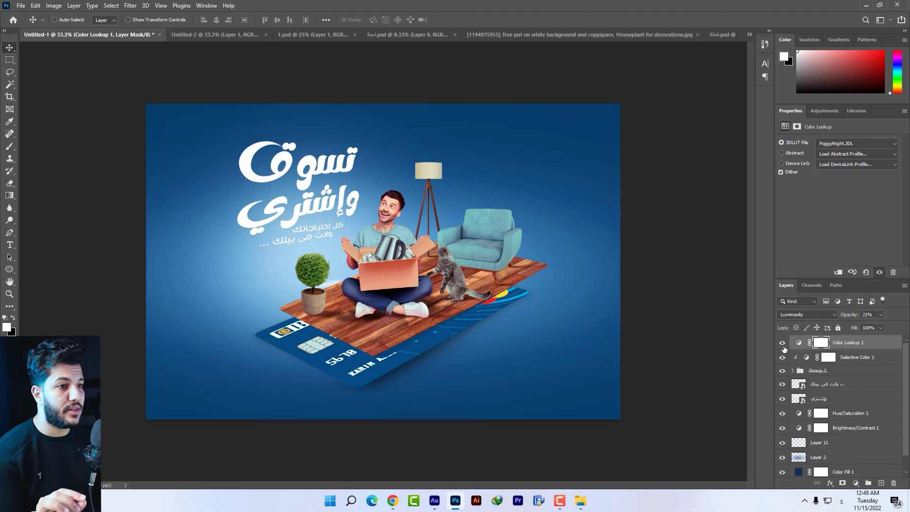
pyautogui.click(783, 343)
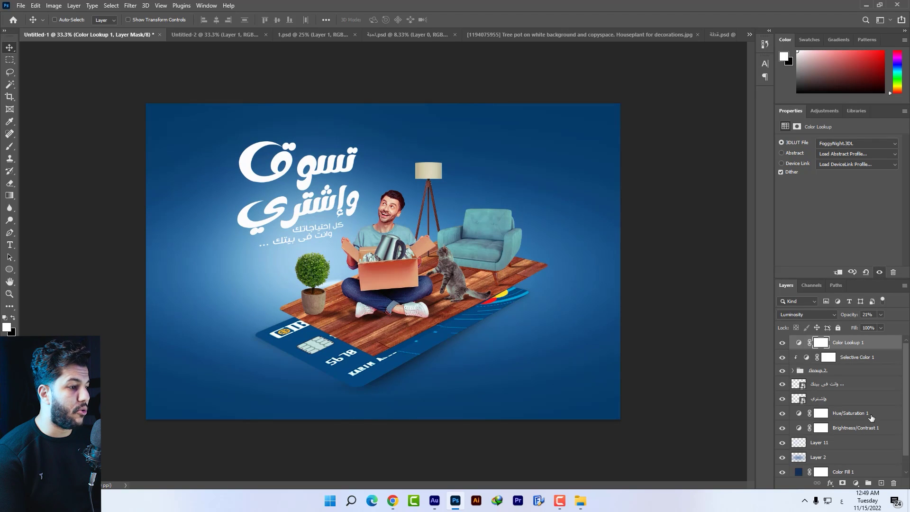
pyautogui.click(856, 483)
# Add a Color Balance layer tinting midtones and shadows green and highlights toward cyan and blue
pyautogui.click(849, 405)
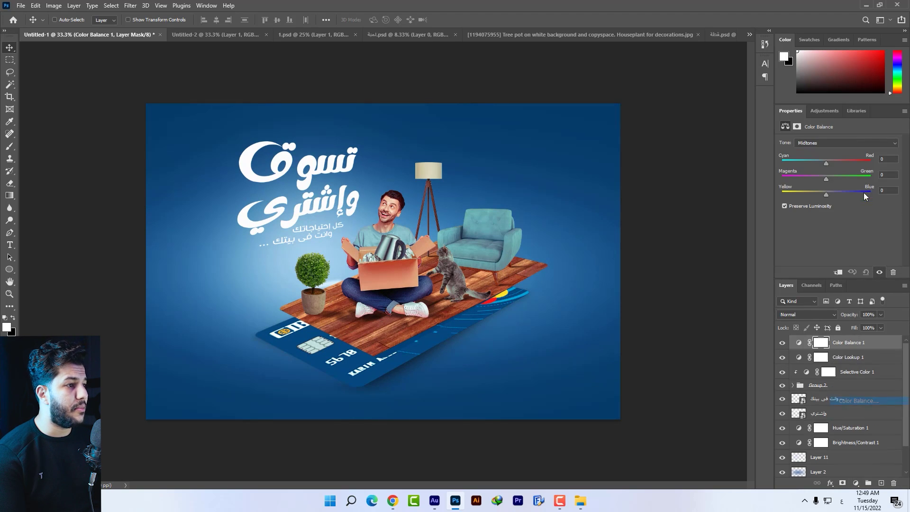
pyautogui.moveTo(826, 162); pyautogui.dragTo(827, 177)
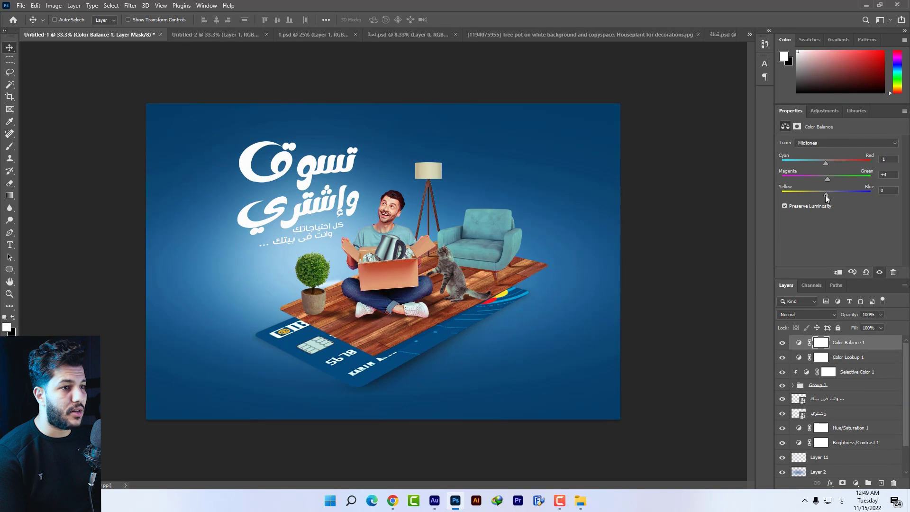
pyautogui.click(824, 143)
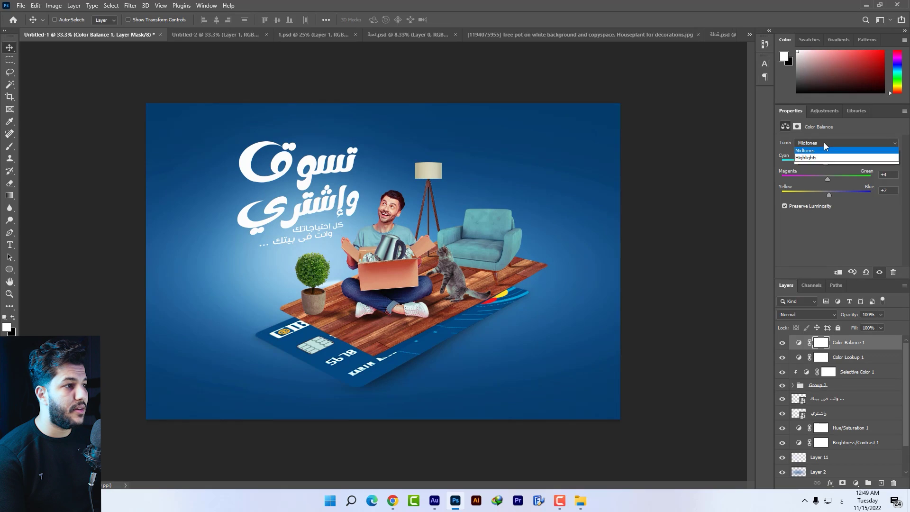
pyautogui.click(826, 152)
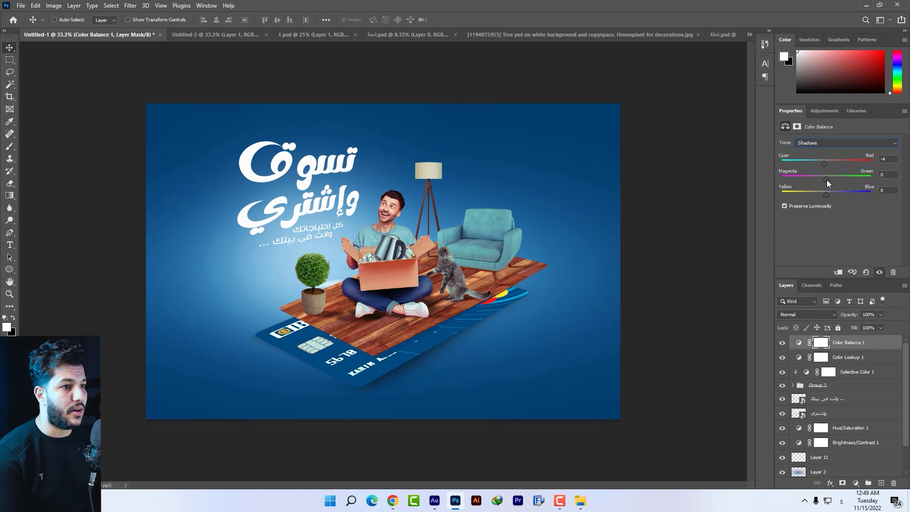
pyautogui.moveTo(820, 179); pyautogui.dragTo(824, 194)
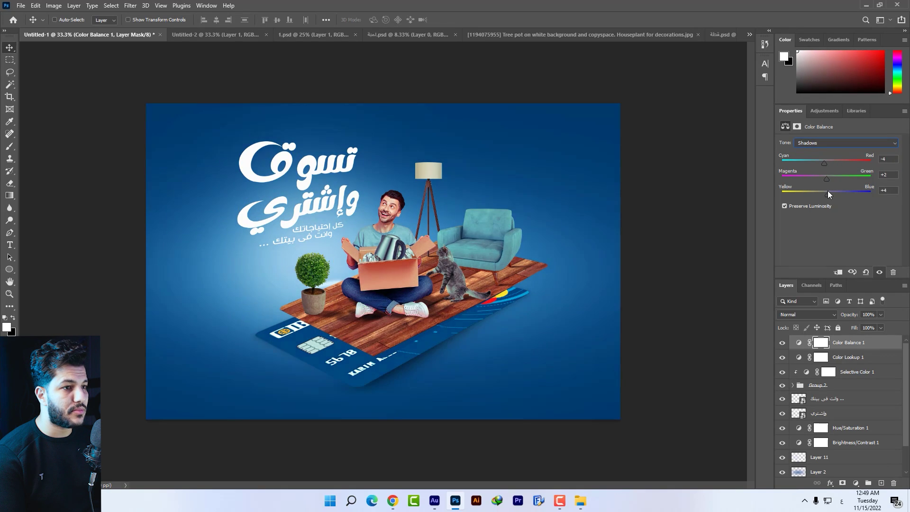
pyautogui.click(812, 142)
pyautogui.click(812, 165)
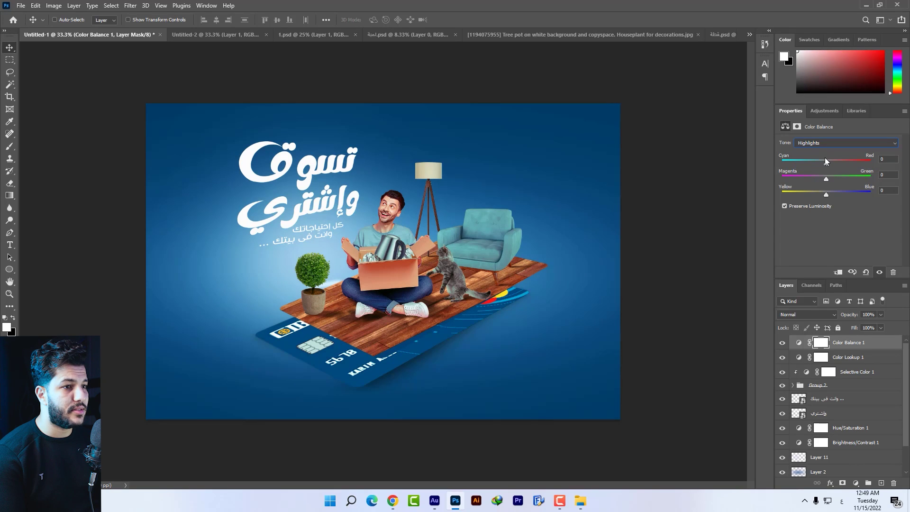
pyautogui.moveTo(824, 163); pyautogui.dragTo(832, 182)
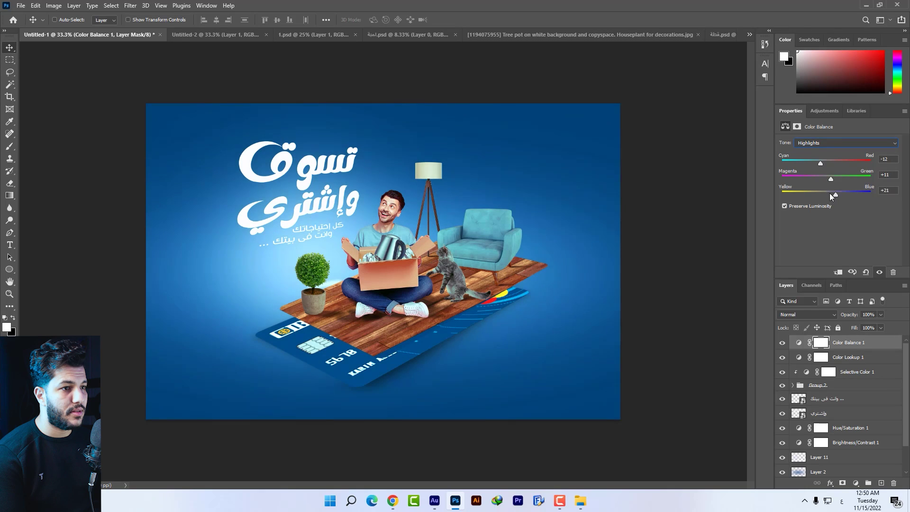
pyautogui.moveTo(829, 197); pyautogui.dragTo(829, 197)
# Toggle the Color Balance layer to compare and lower its opacity to 58%
pyautogui.click(782, 343)
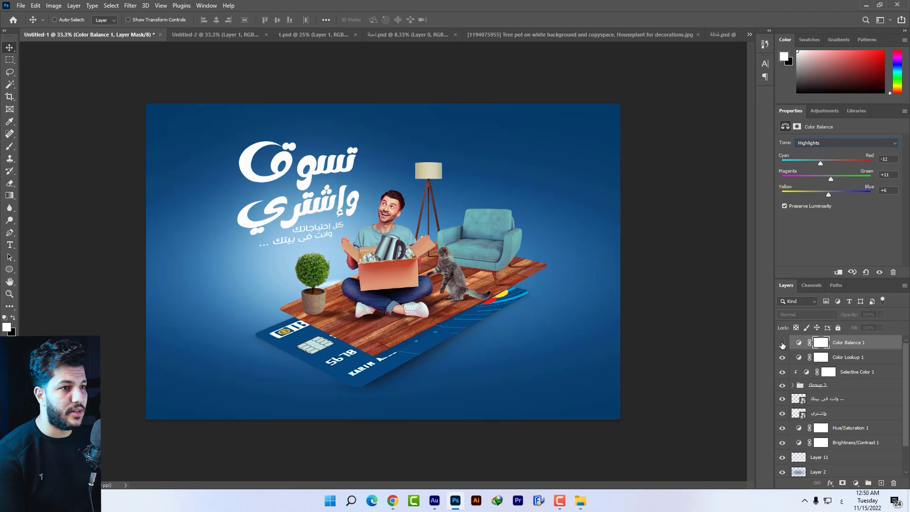
pyautogui.click(783, 343)
pyautogui.click(782, 343)
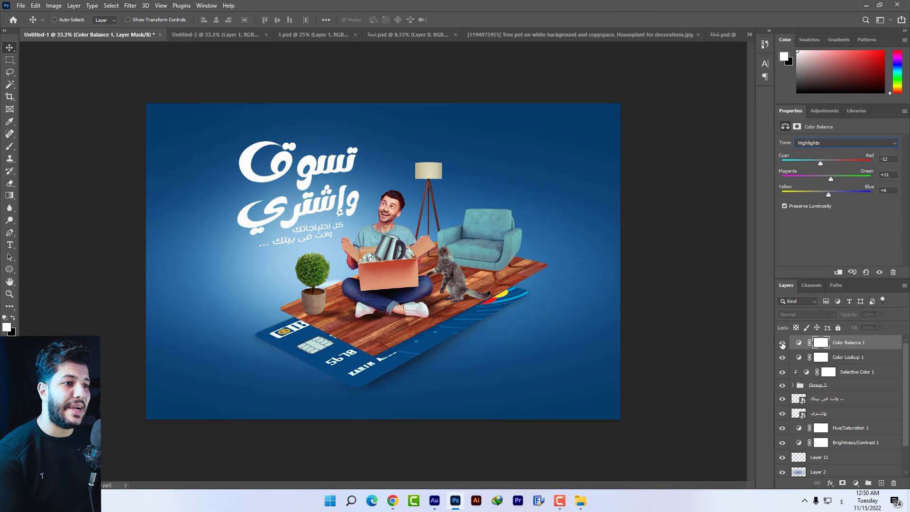
pyautogui.click(882, 316)
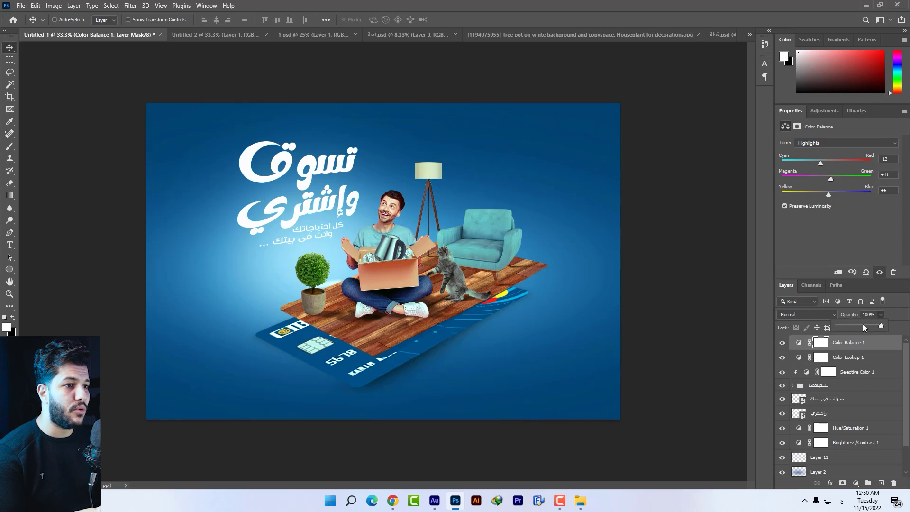
# Add a Brightness/Contrast layer with Brightness 9 and Contrast 6
pyautogui.click(861, 485)
pyautogui.click(854, 347)
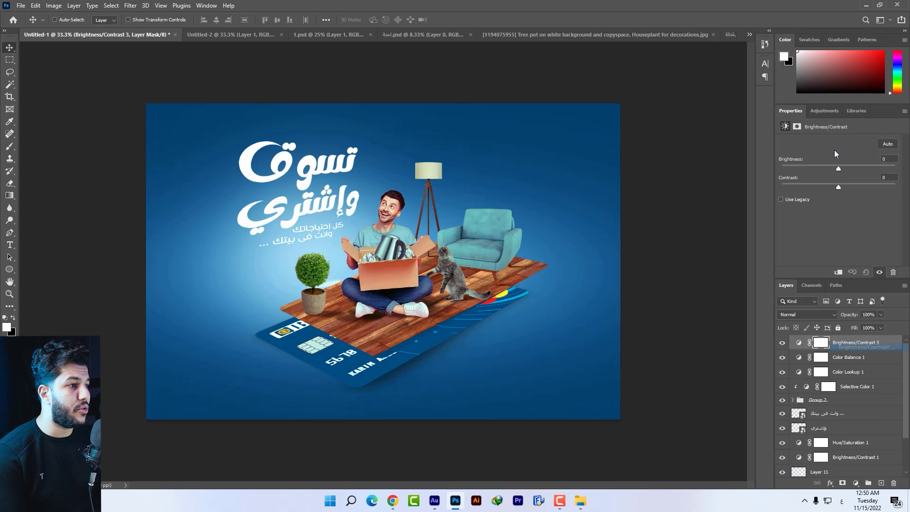
pyautogui.moveTo(840, 169); pyautogui.dragTo(831, 188)
pyautogui.press('Tab')
# Zoom in and pan across the finished ad to review the headline, man, box and card
pyautogui.hotkey('ctrl', '+')
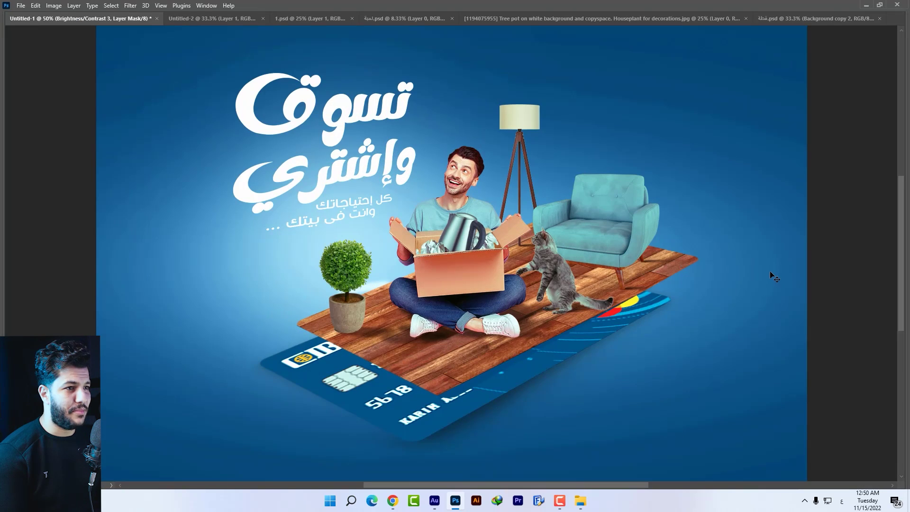
pyautogui.hotkey('ctrl', '+')
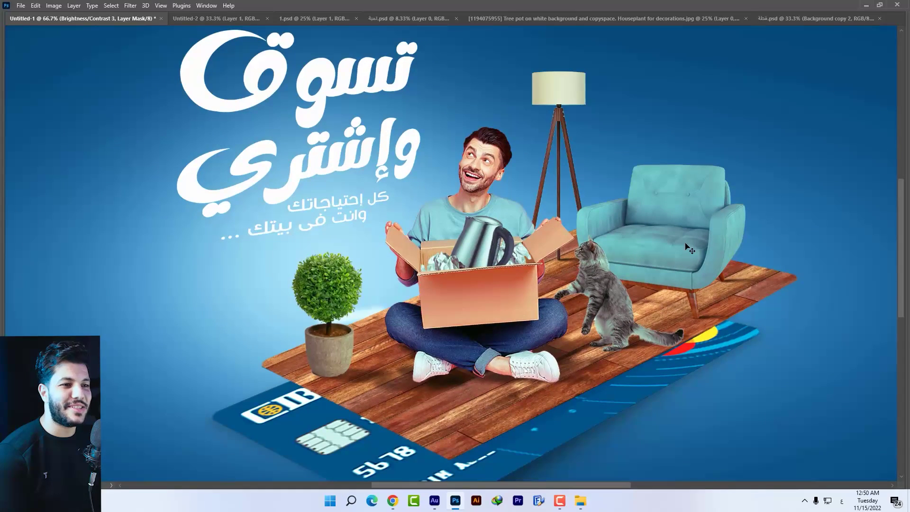
pyautogui.scroll(1, 506, 267)
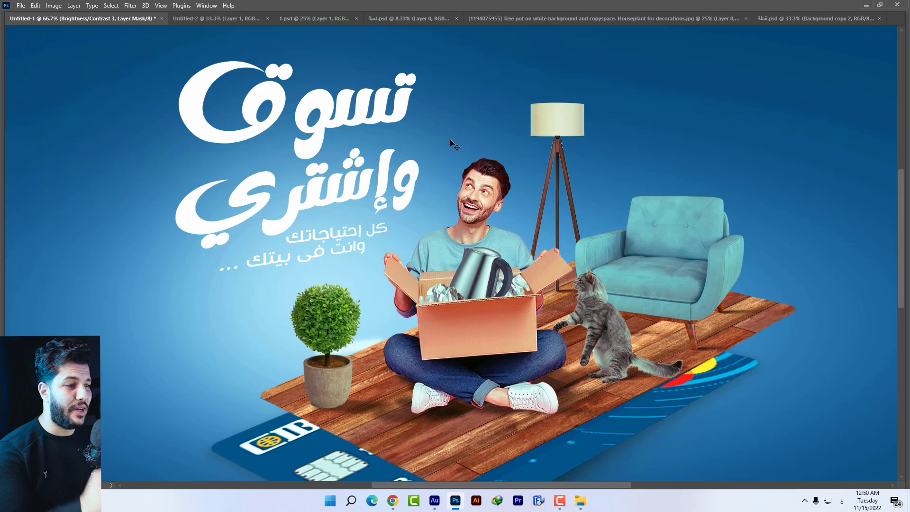
pyautogui.moveTo(450, 139); pyautogui.dragTo(447, 135)
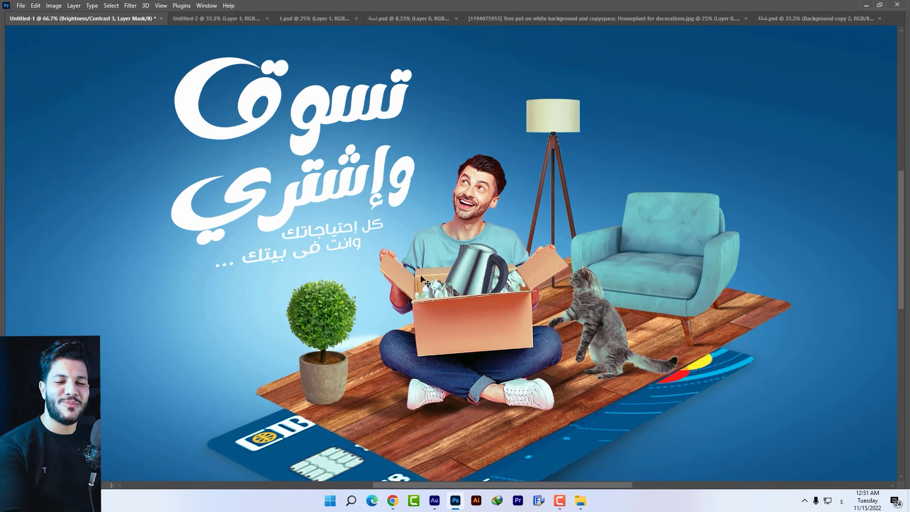